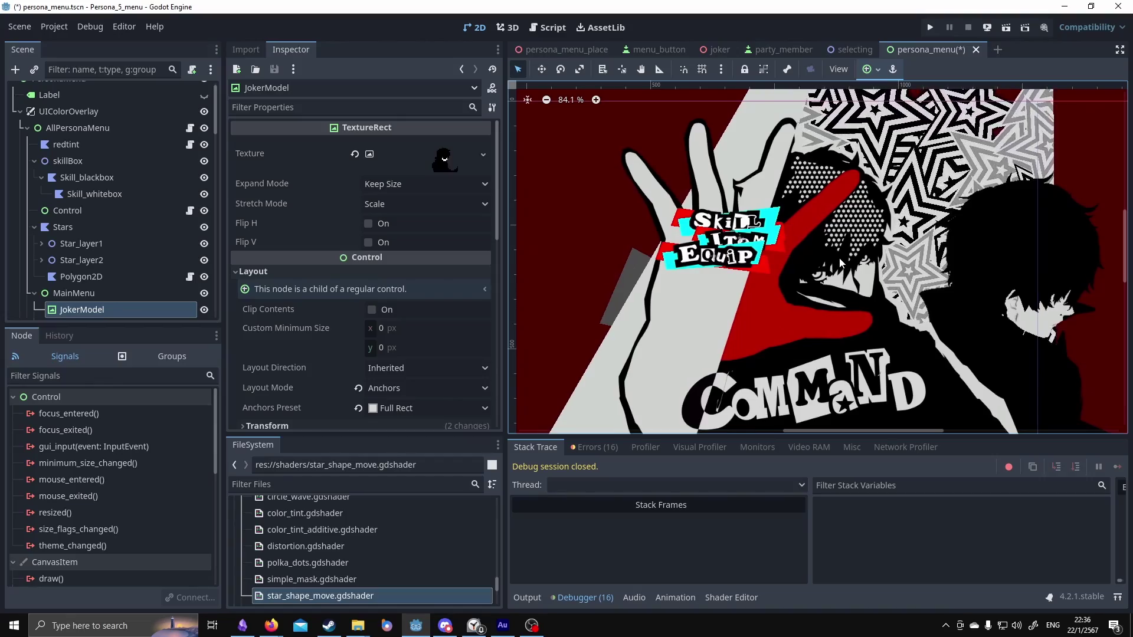
- Examine the persona menu artwork, including the hand, command text, star pattern and JokerModel silhouette
scroll(867, 256, down, 2)
scroll(894, 253, up, 2)
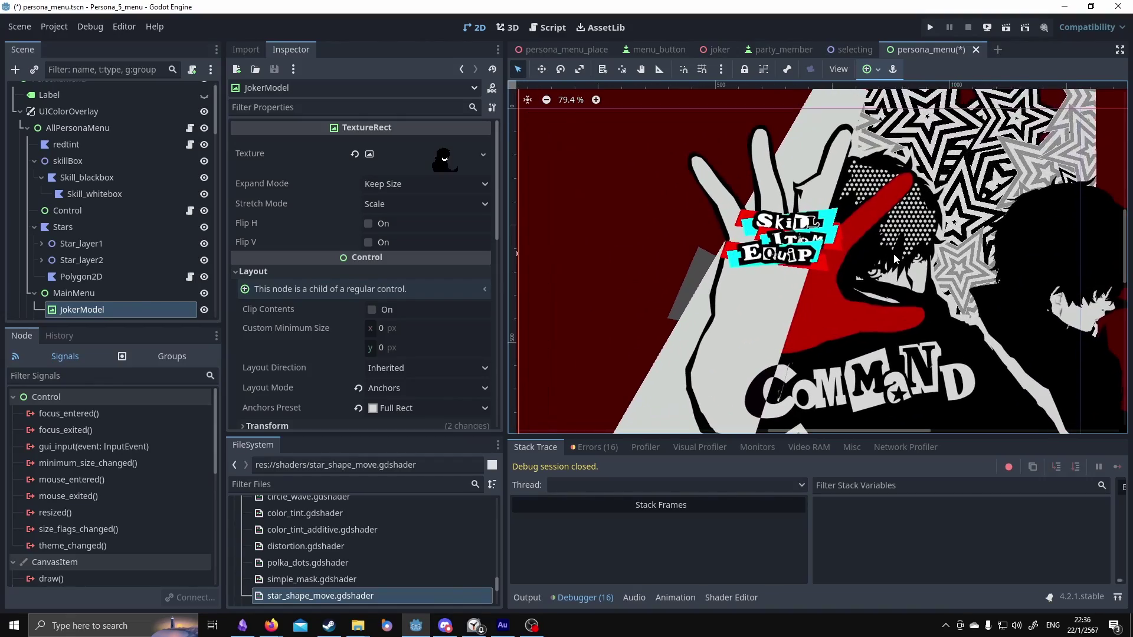
middle_drag(893, 253, 870, 235)
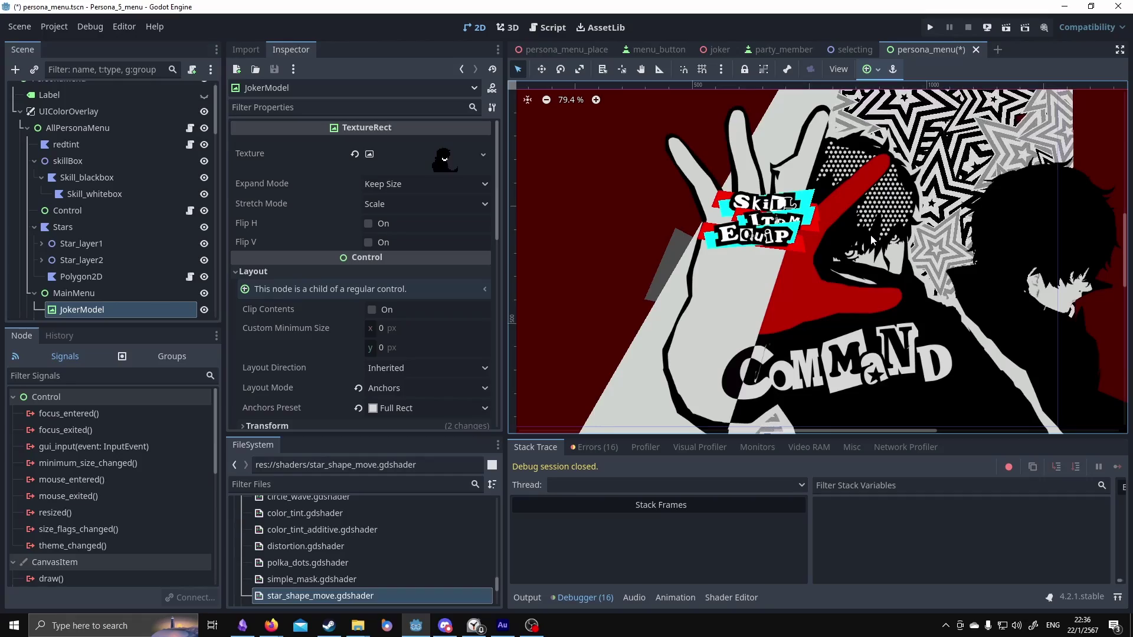
scroll(869, 235, down, 1)
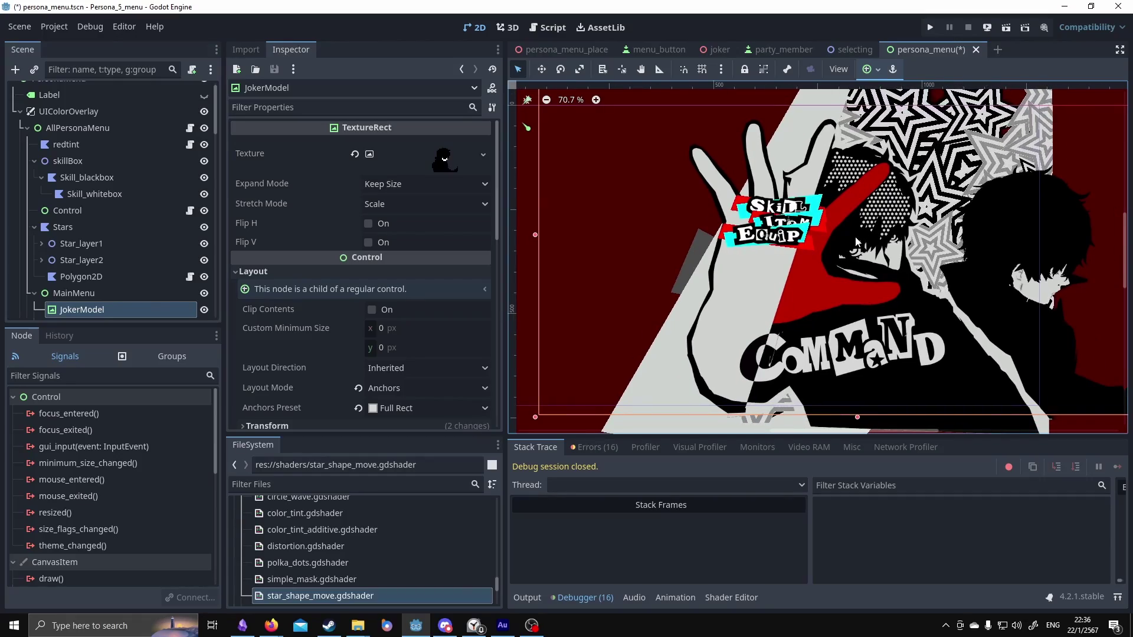
mouse_move(834, 242)
middle_down()
mouse_move(822, 216)
mouse_move(829, 231)
middle_up()
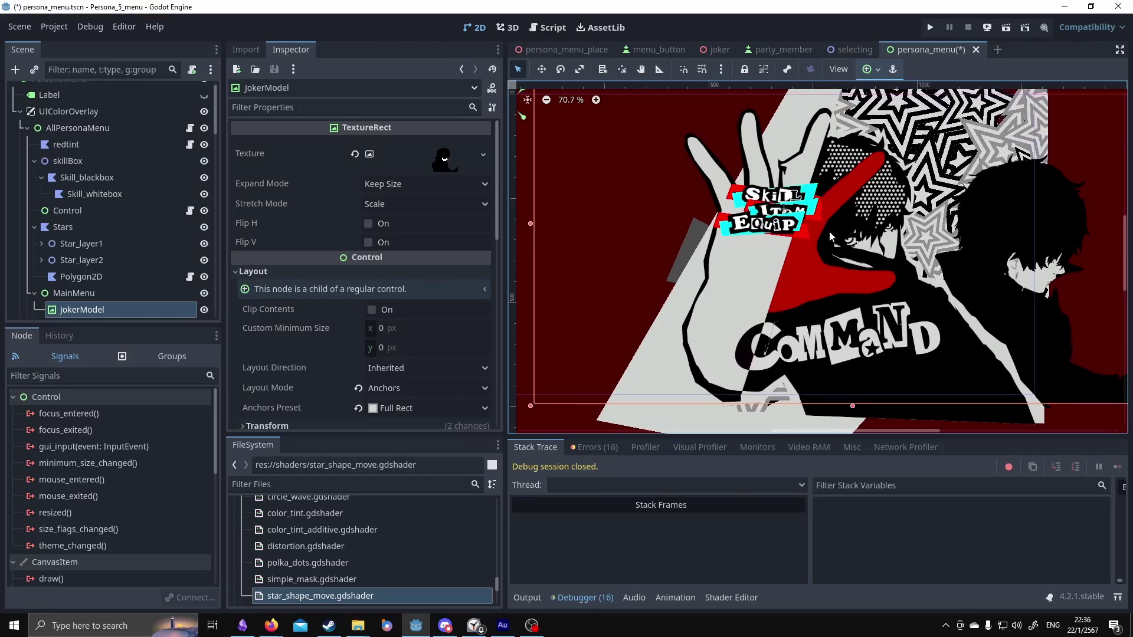
scroll(829, 231, up, 2)
mouse_move(821, 236)
middle_down()
mouse_move(848, 236)
mouse_move(787, 231)
mouse_move(830, 240)
mouse_move(813, 239)
middle_up()
scroll(854, 236, down, 2)
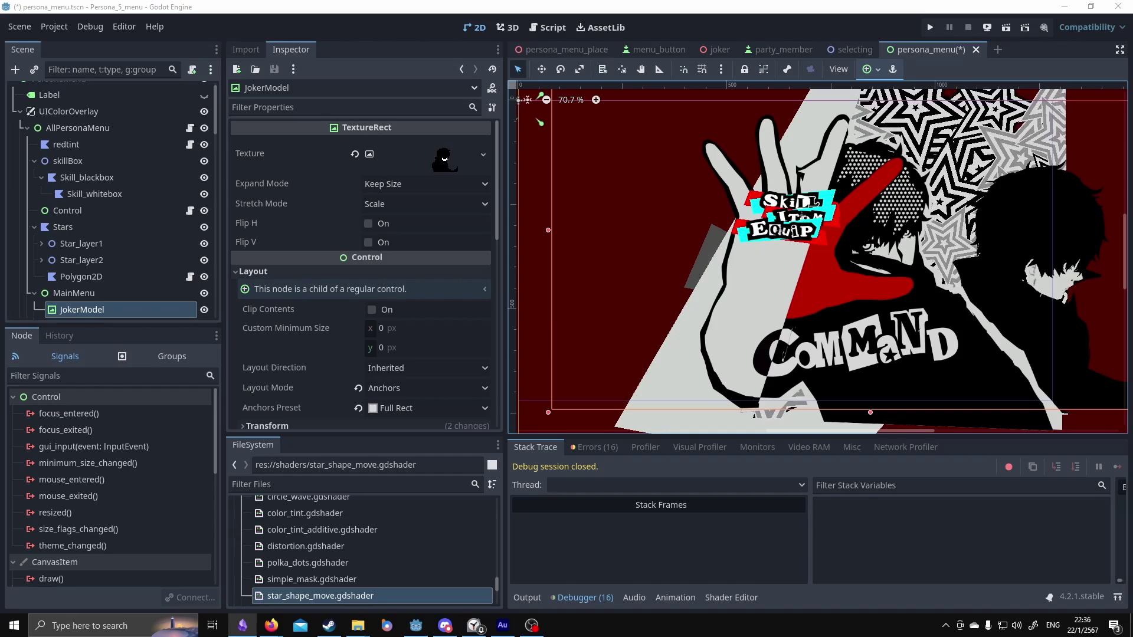
middle_drag(908, 194, 829, 234)
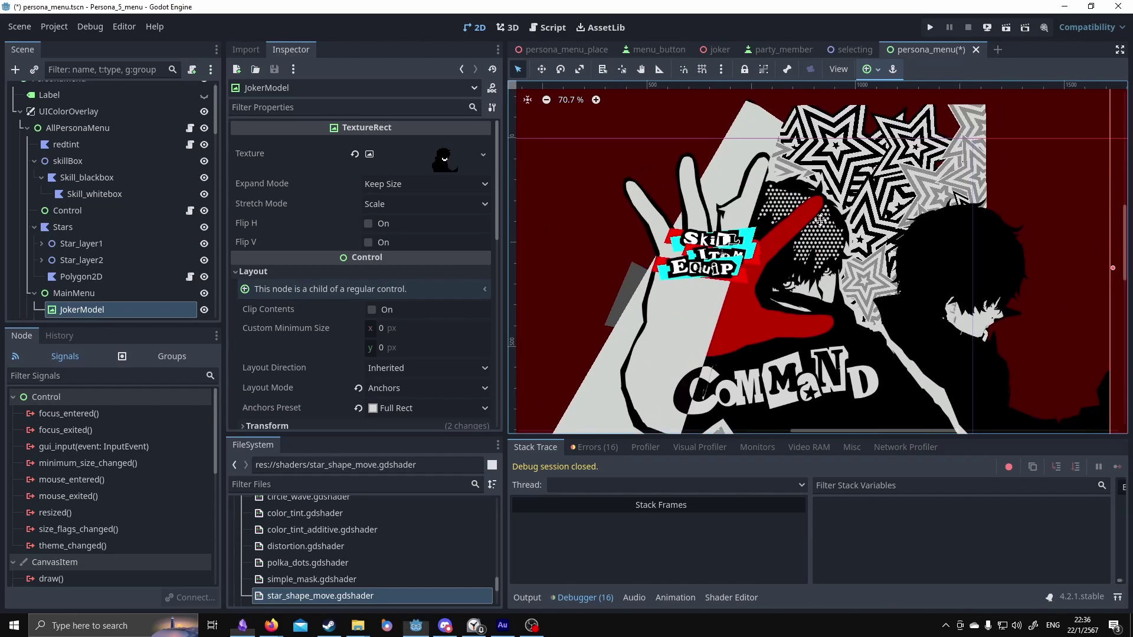
- Run the project to preview the animated menu and close the game window
scroll(830, 235, up, 3)
click(932, 31)
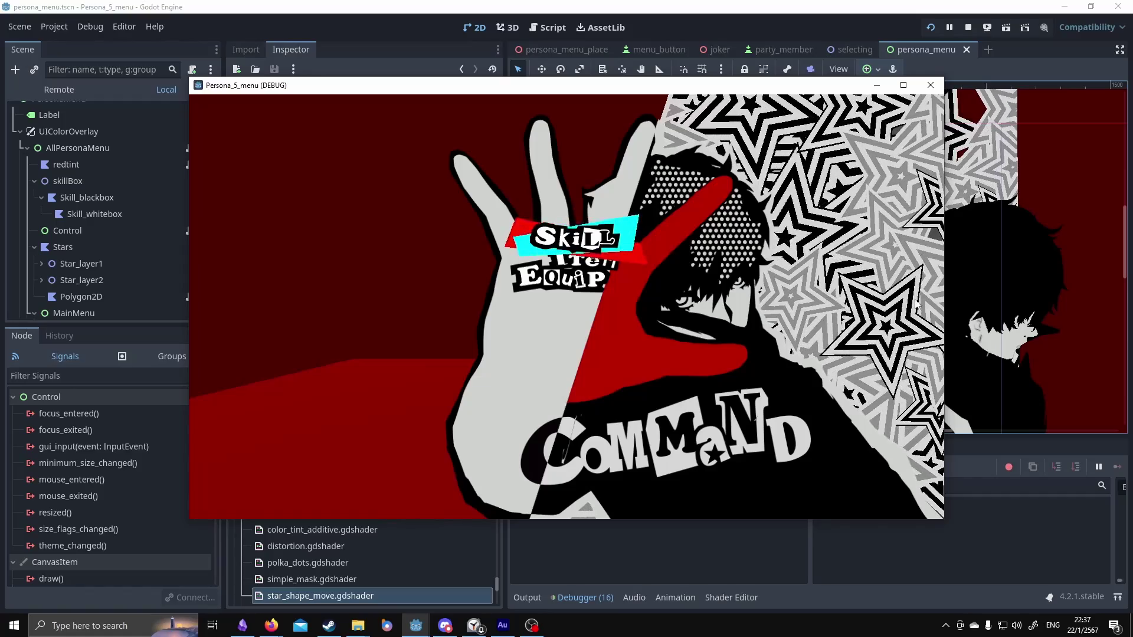
click(933, 86)
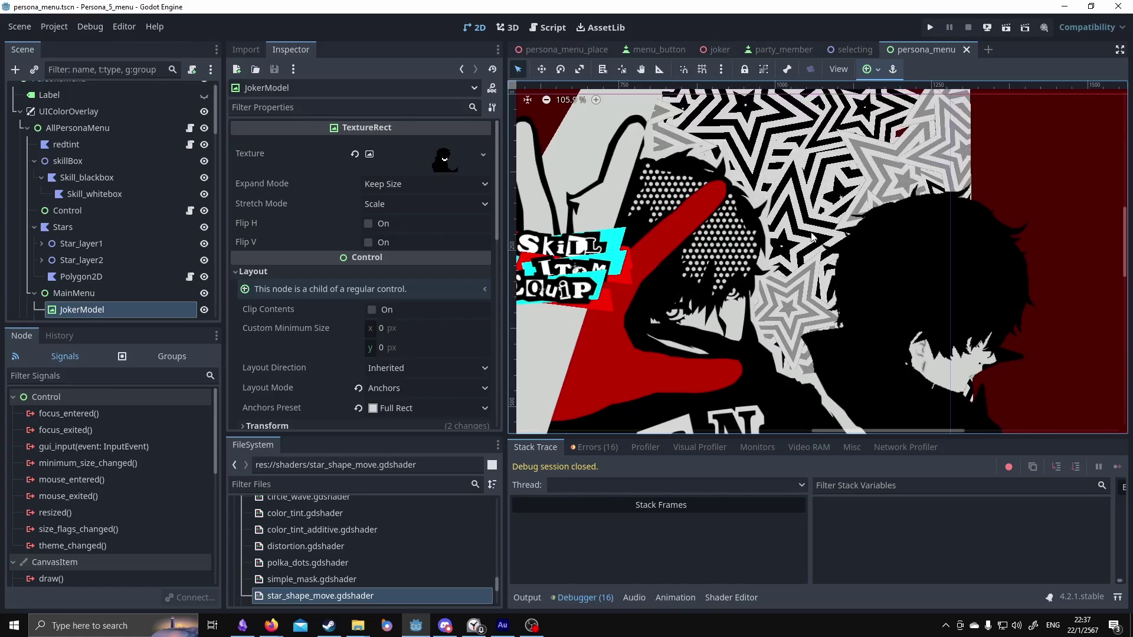
- Pick the sprite named star from the overlapping nodes in the star pattern and duplicate it
alt+right_click(809, 234)
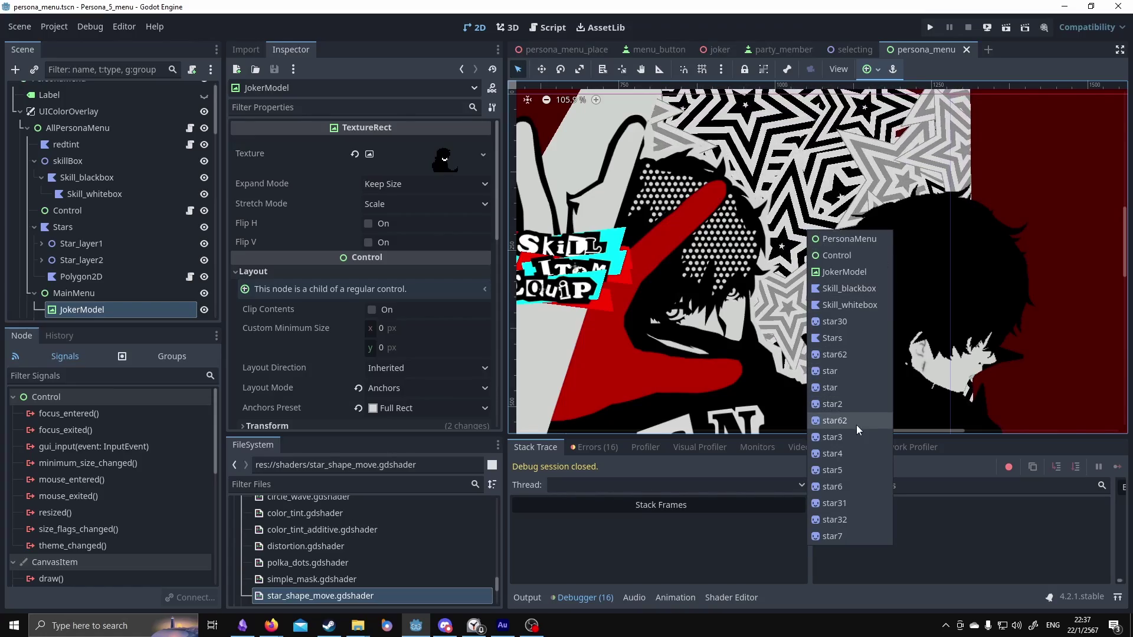
click(844, 373)
scroll(798, 266, down, 2)
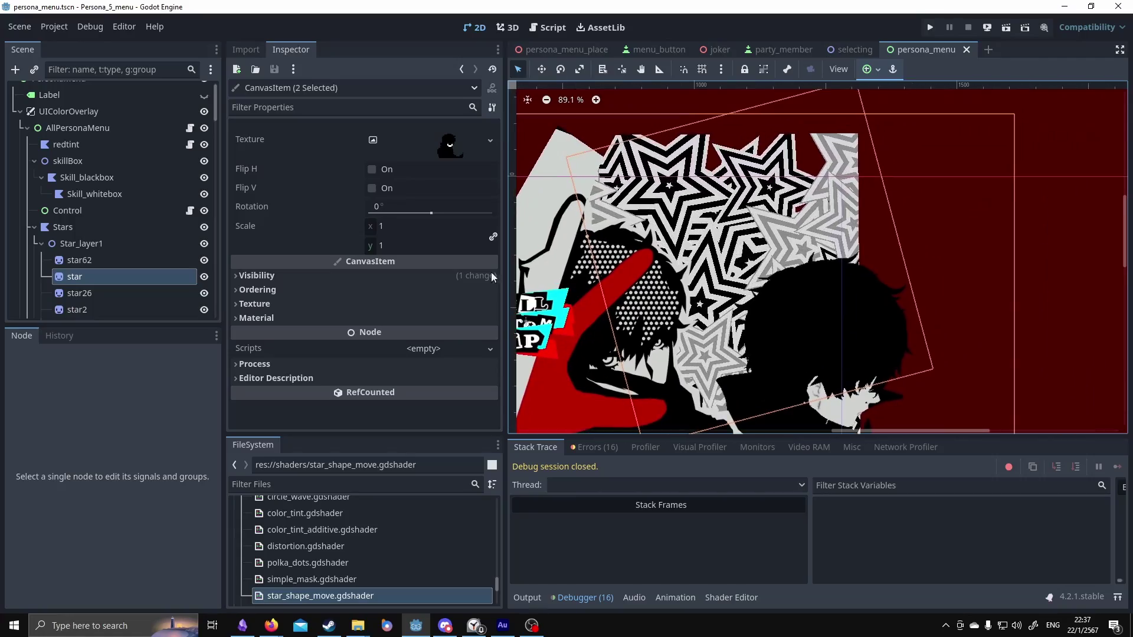
click(90, 277)
key(ctrl+d)
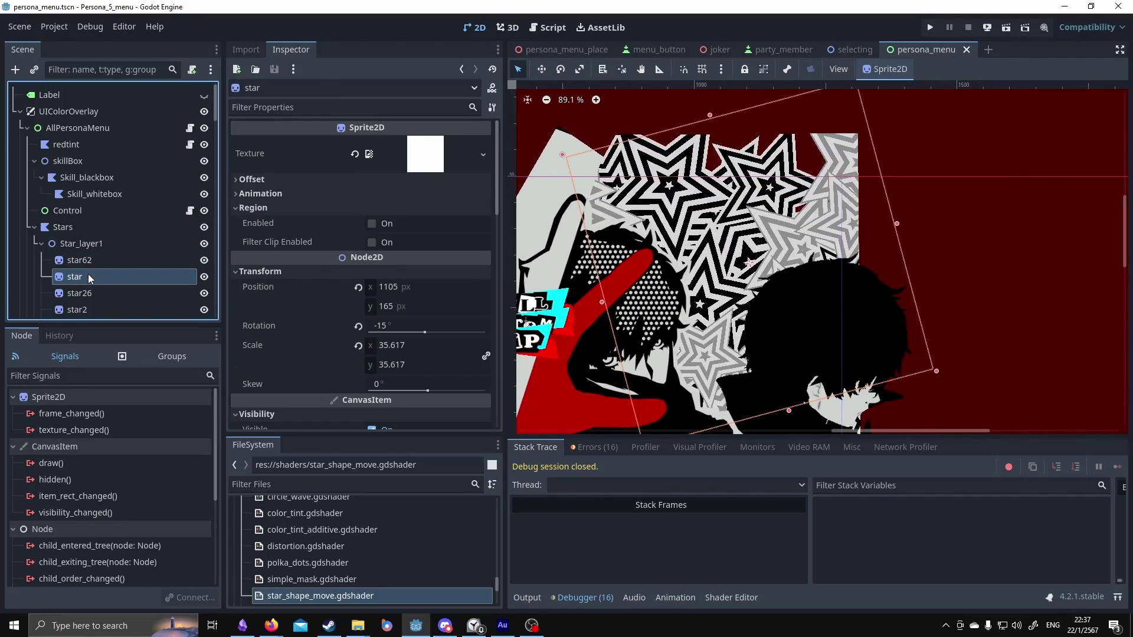
- Reparent the duplicated star to AllPersonaMenu, placing it above redtint
drag(69, 141, 70, 139)
click(77, 128)
click(134, 144)
scroll(646, 166, down, 2)
mouse_move(689, 175)
mouse_down()
mouse_move(840, 166)
mouse_move(689, 175)
mouse_up()
scroll(93, 195, up, 1)
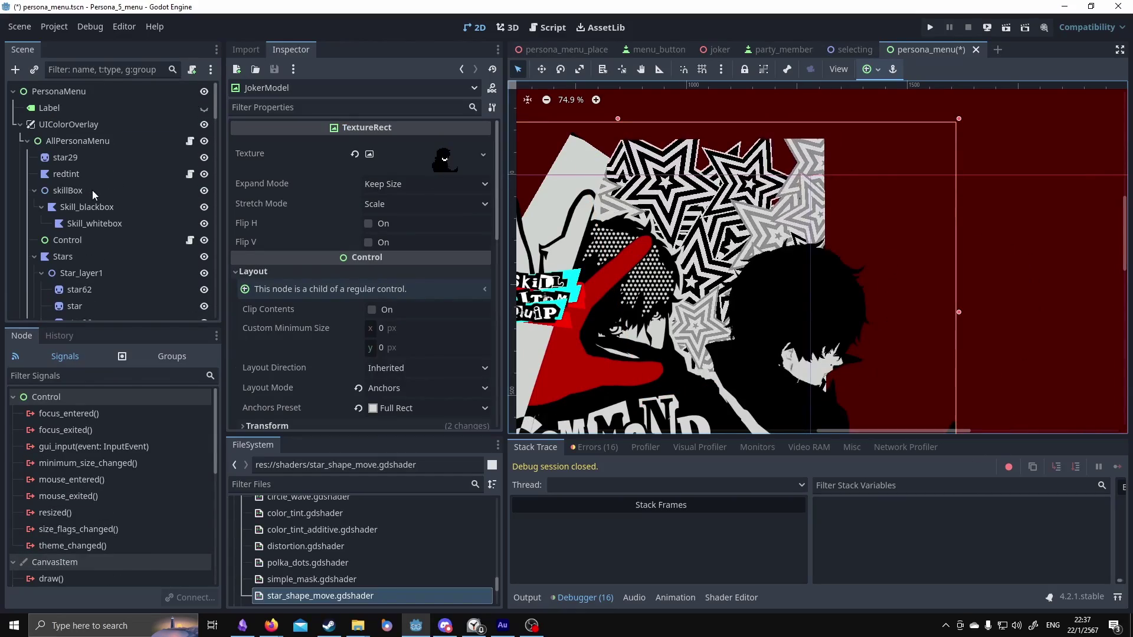
- Move star29 out to the empty area beyond the black silhouette
click(72, 163)
key(w)
scroll(908, 233, up, 2)
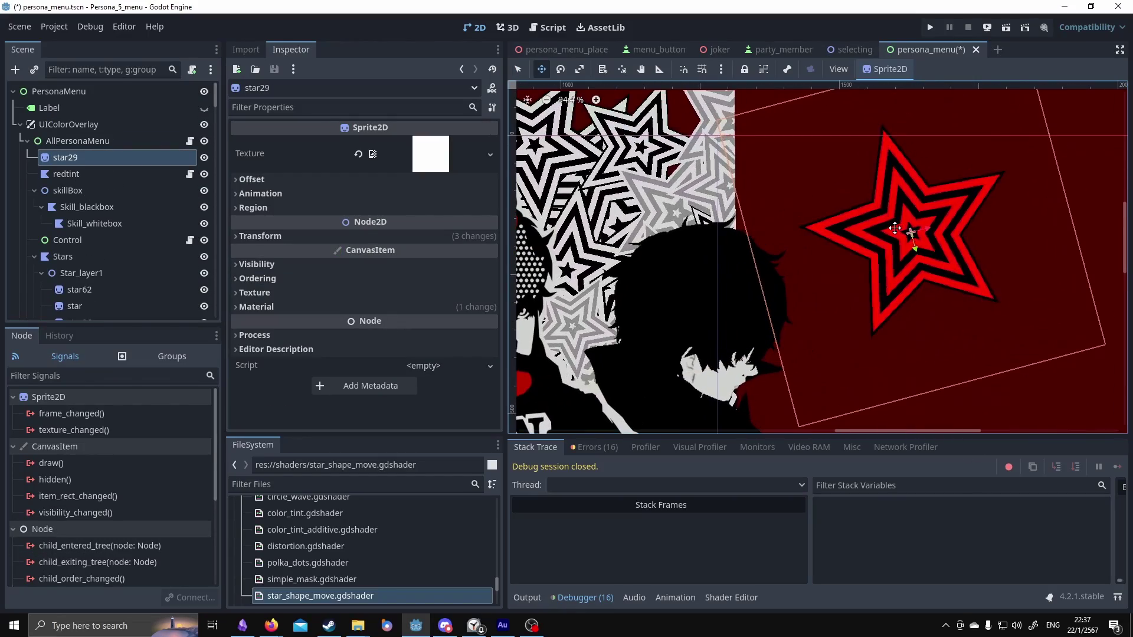
middle_drag(894, 228, 880, 227)
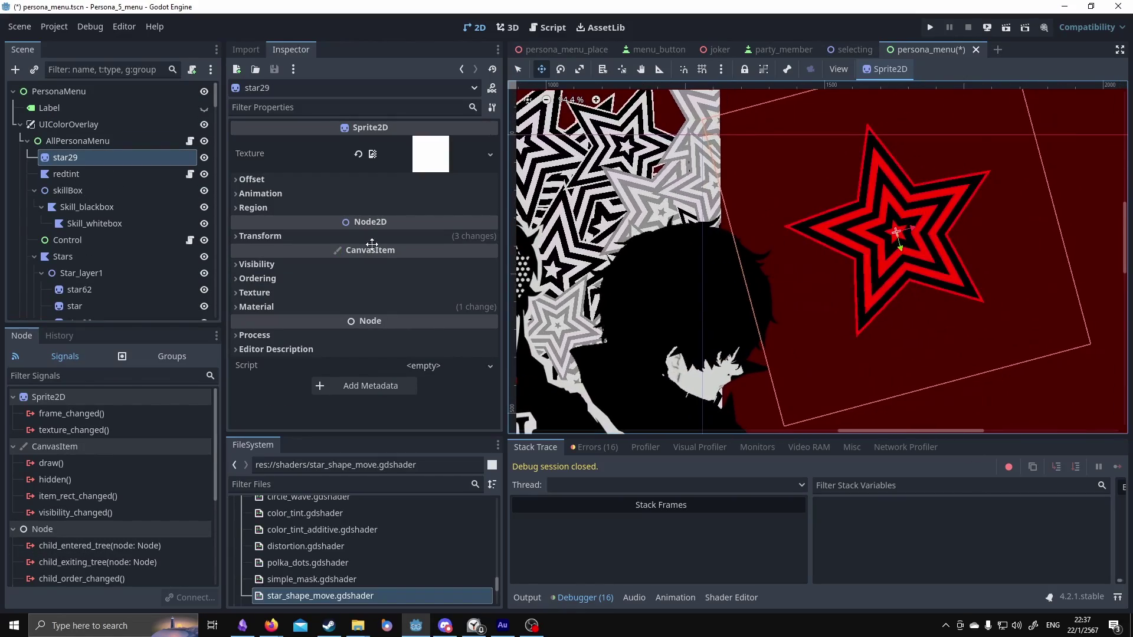
- Hide the redtint overlay and shift star29 slightly toward the black silhouette
click(203, 174)
scroll(885, 241, up, 1)
drag(884, 244, 841, 279)
scroll(783, 280, down, 1)
middle_drag(783, 279, 818, 272)
scroll(818, 271, down, 2)
scroll(817, 271, up, 2)
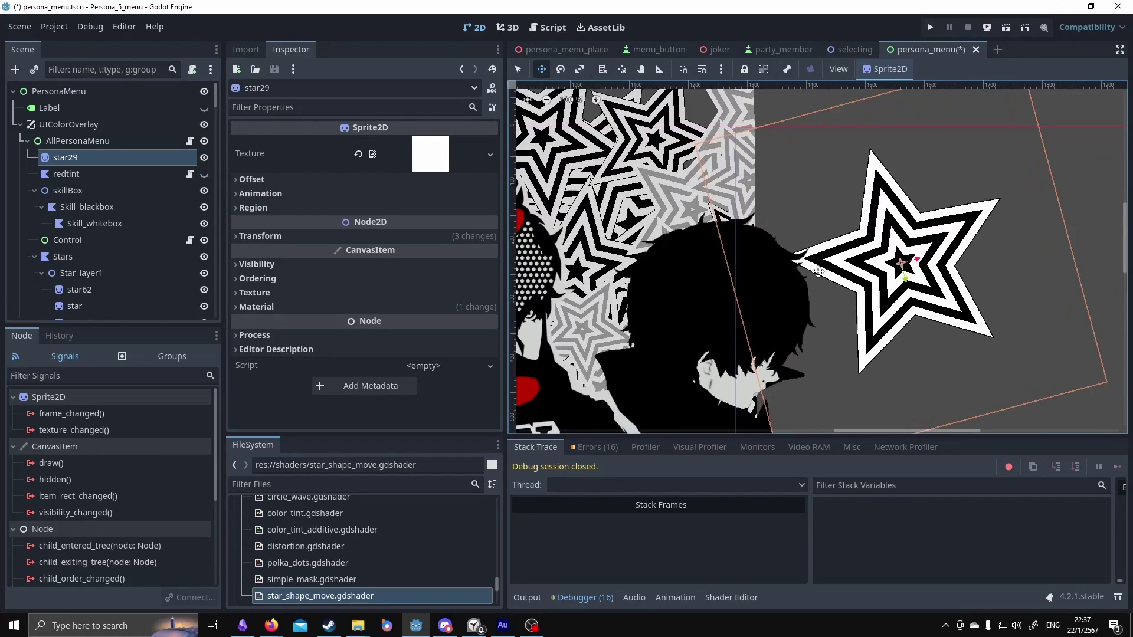
- Examine the animated stripes of star29 up close and expand its texture preview
scroll(819, 271, up, 4)
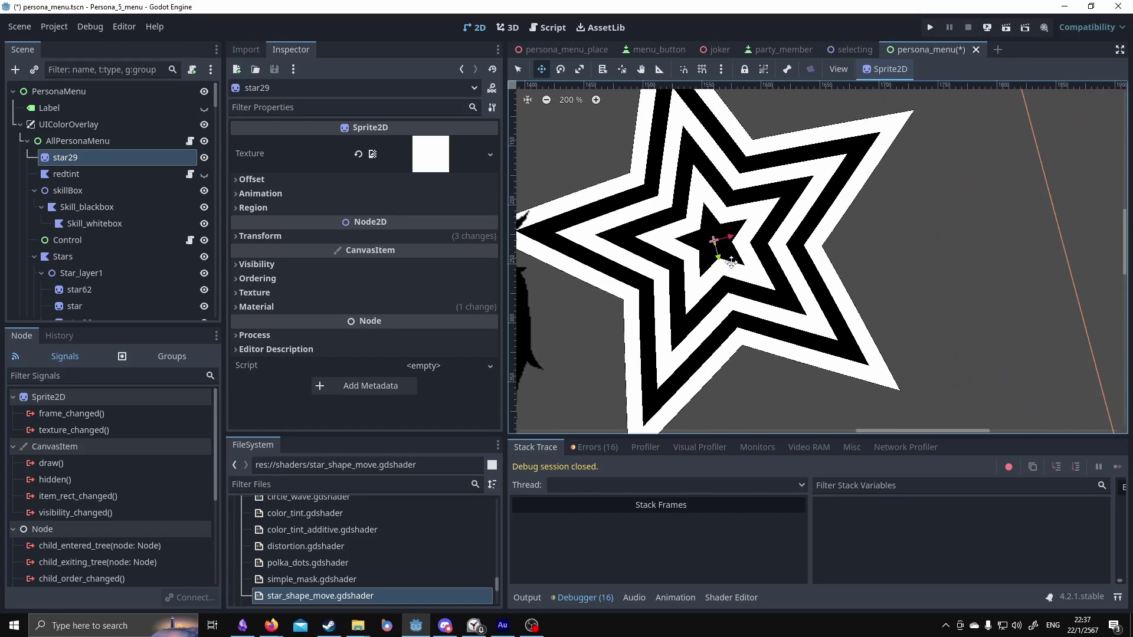
middle_drag(732, 262, 771, 275)
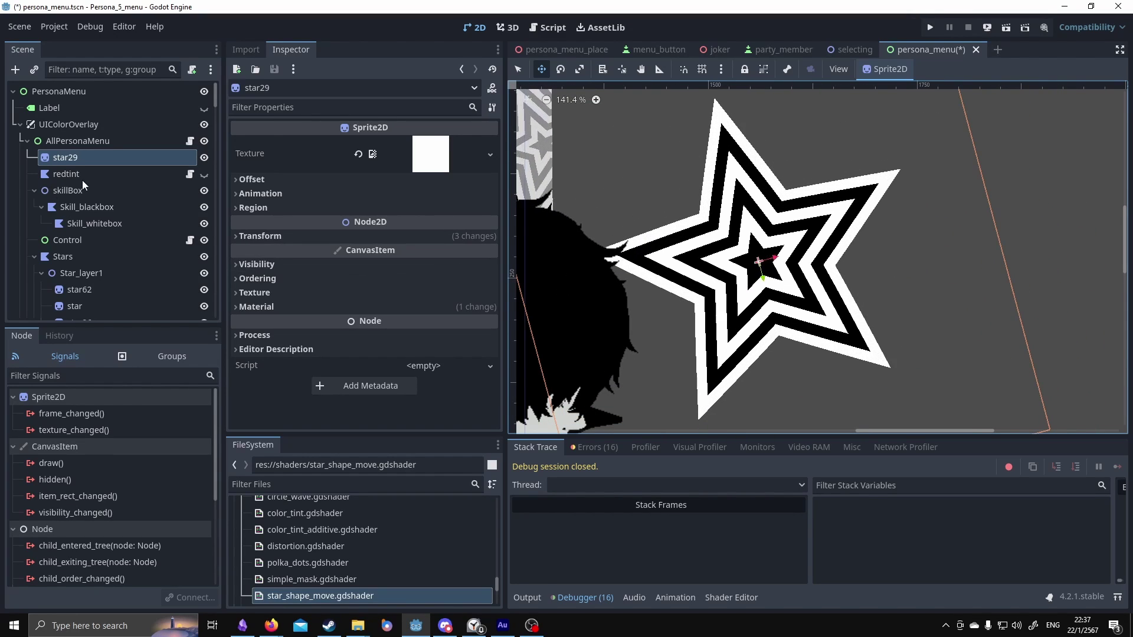
click(83, 179)
click(86, 156)
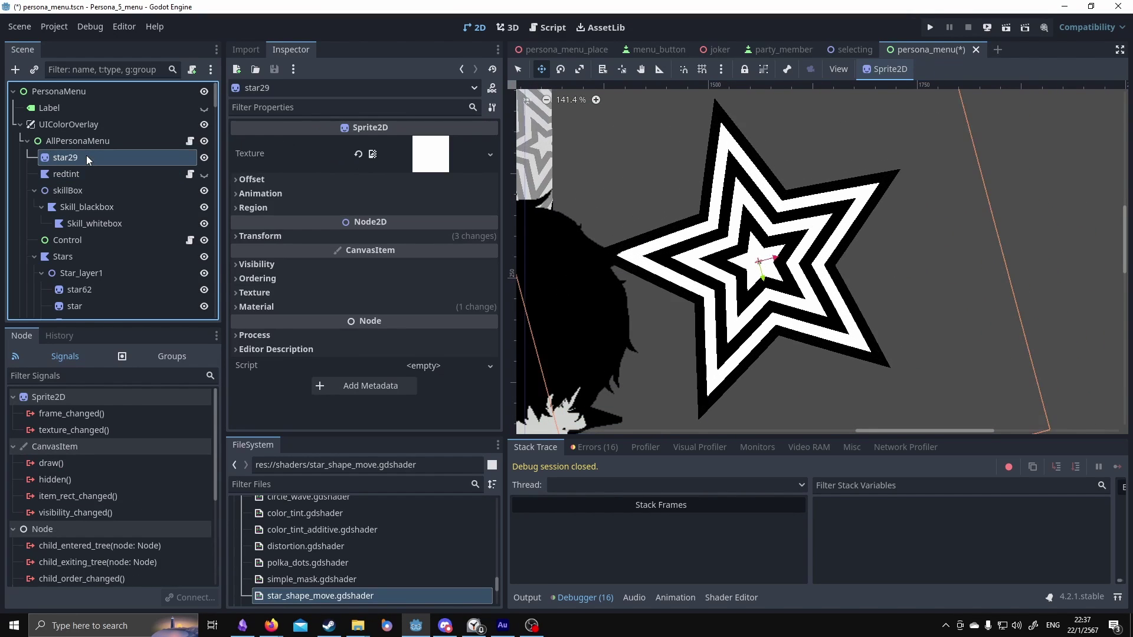
click(438, 158)
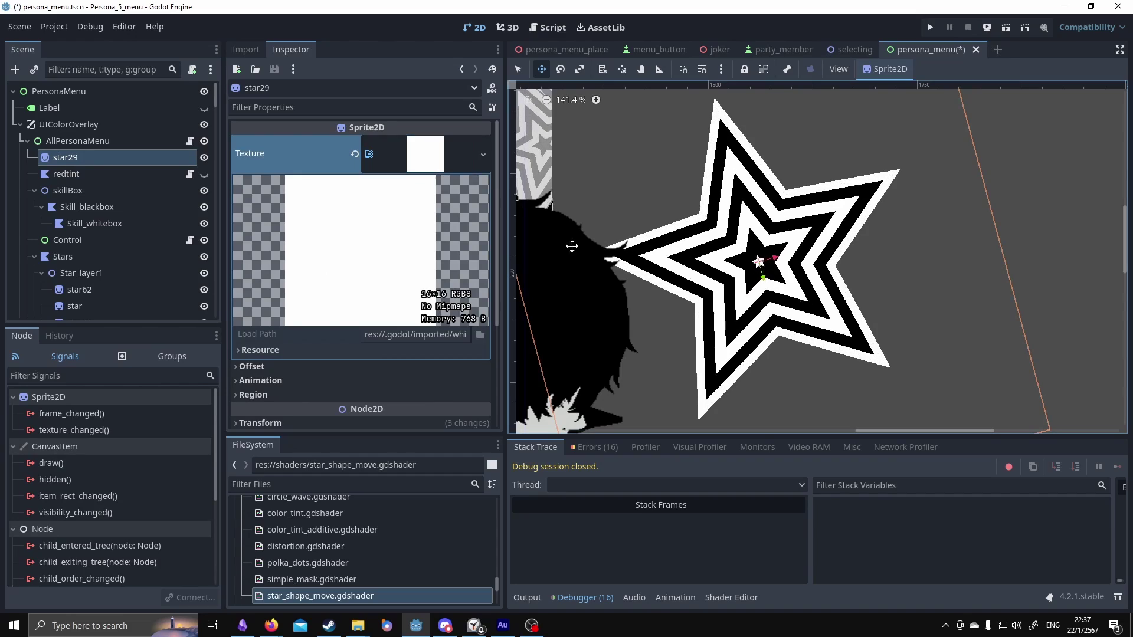
scroll(815, 211, down, 1)
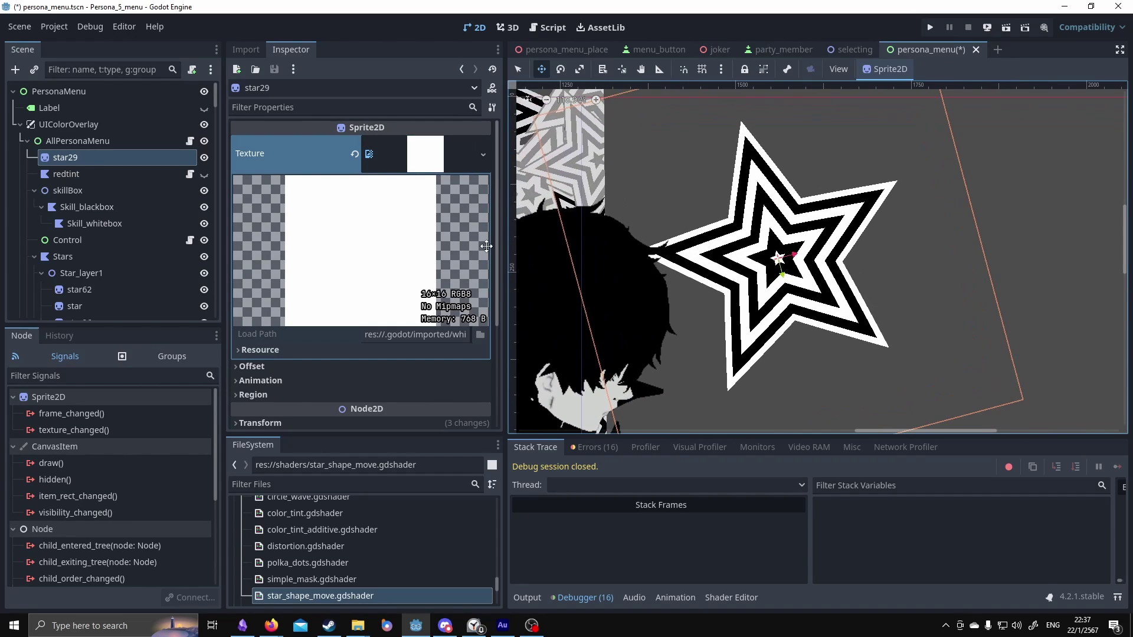
- Expand star29's Texture and Material properties and open the stars.tres material's shader parameters
scroll(378, 230, down, 3)
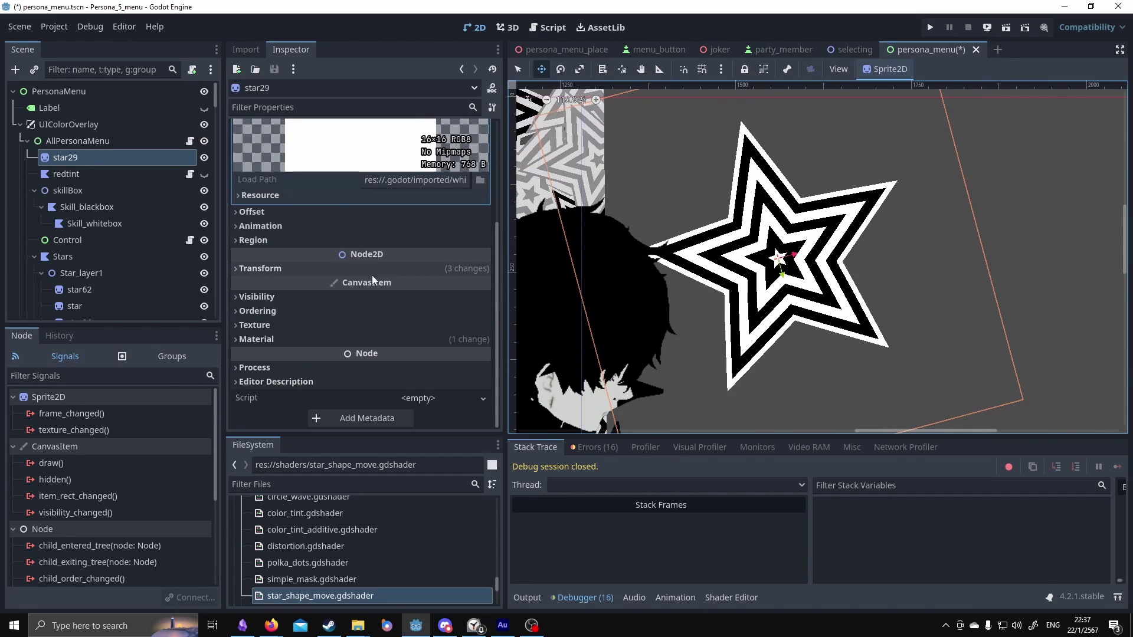
click(297, 338)
click(296, 326)
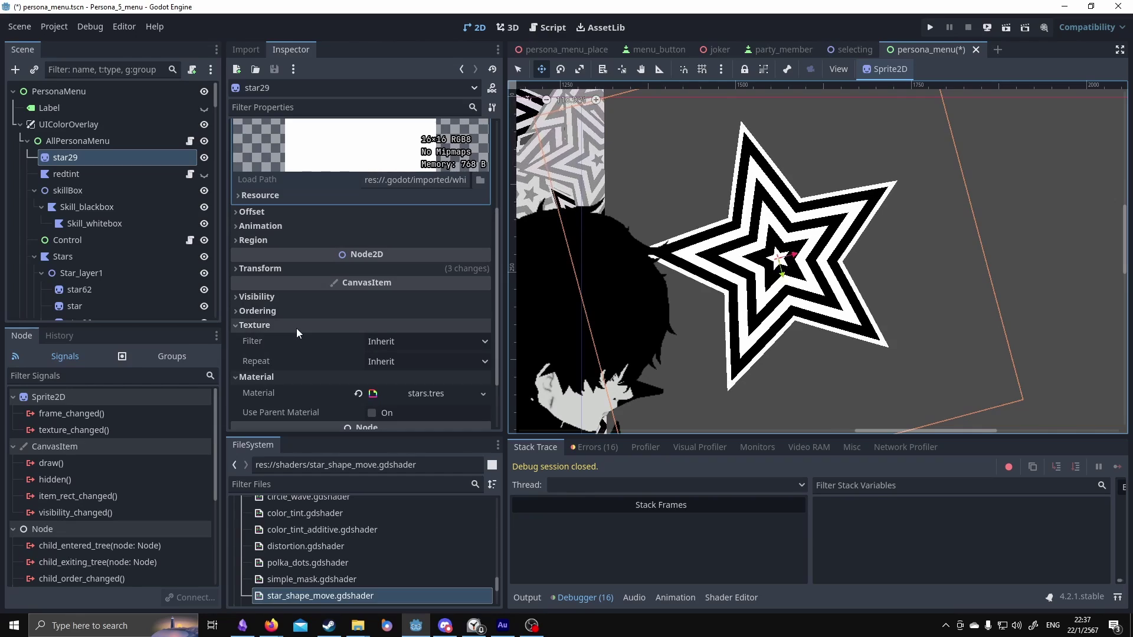
click(292, 336)
scroll(371, 366, down, 3)
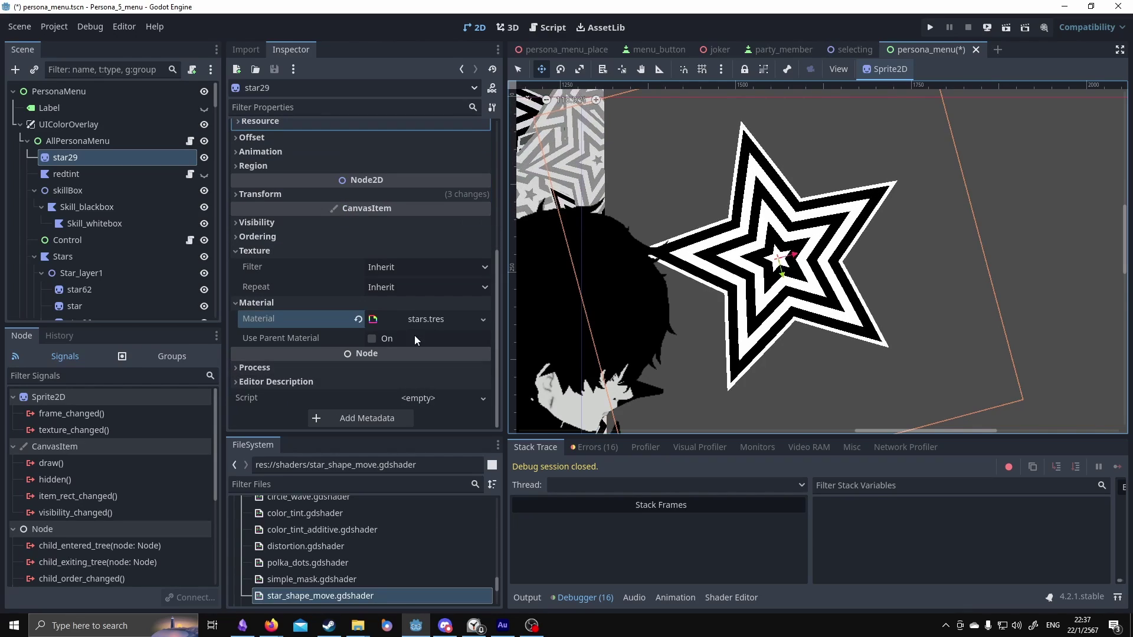
click(415, 324)
scroll(374, 249, down, 4)
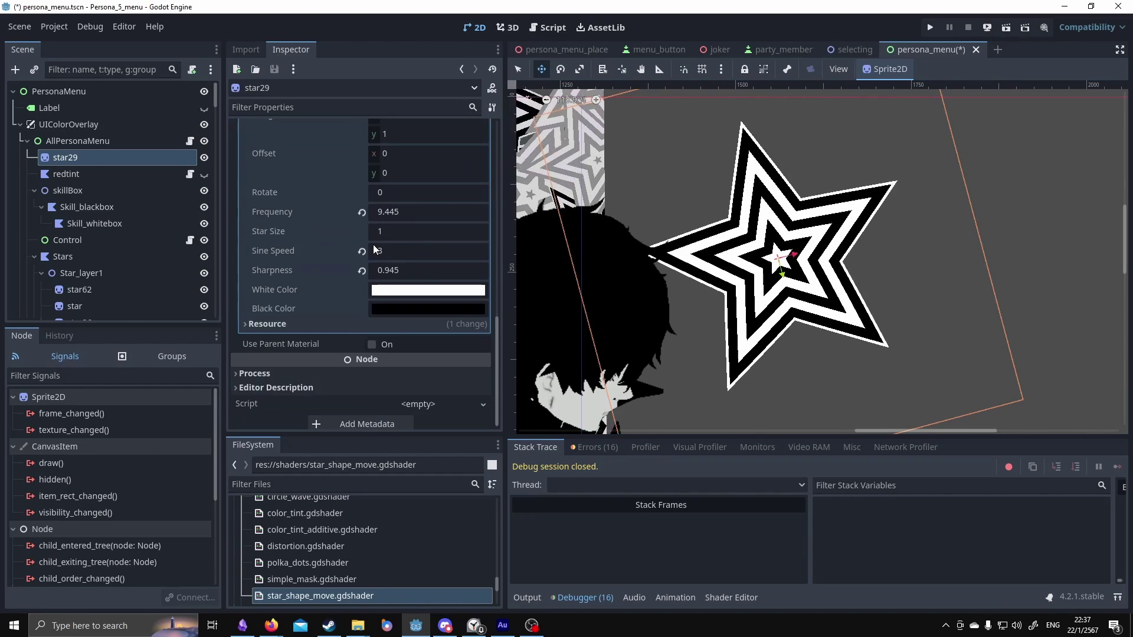
- Try out the stars.tres Frequency and Sharpness parameters, raising Sharpness to 0.985
scroll(334, 260, up, 3)
scroll(323, 262, down, 2)
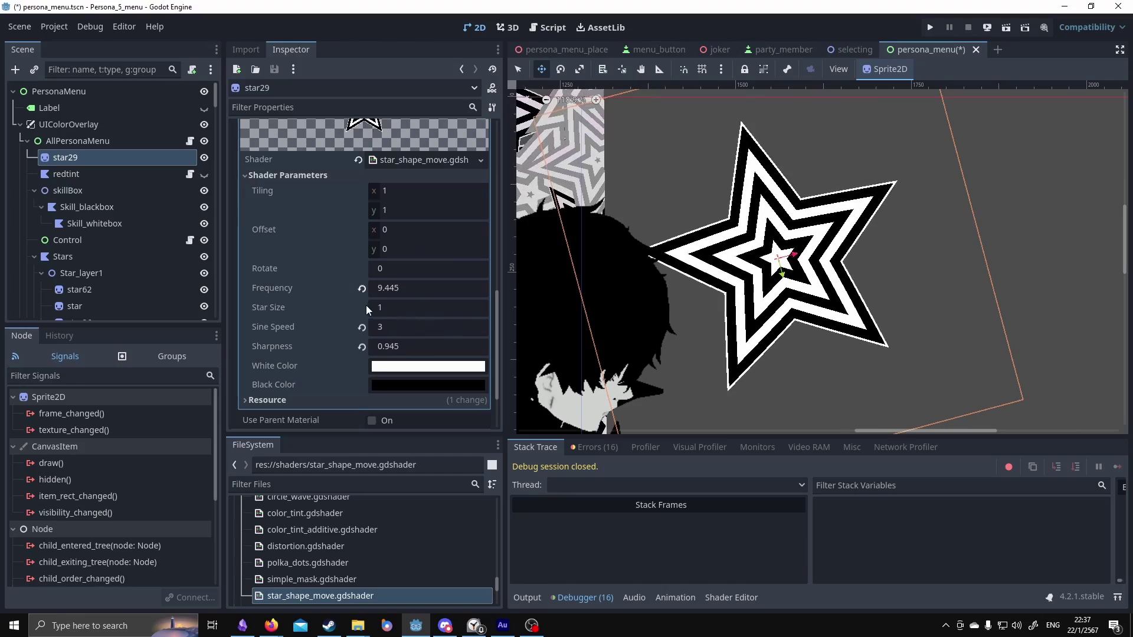
drag(387, 291, 430, 290)
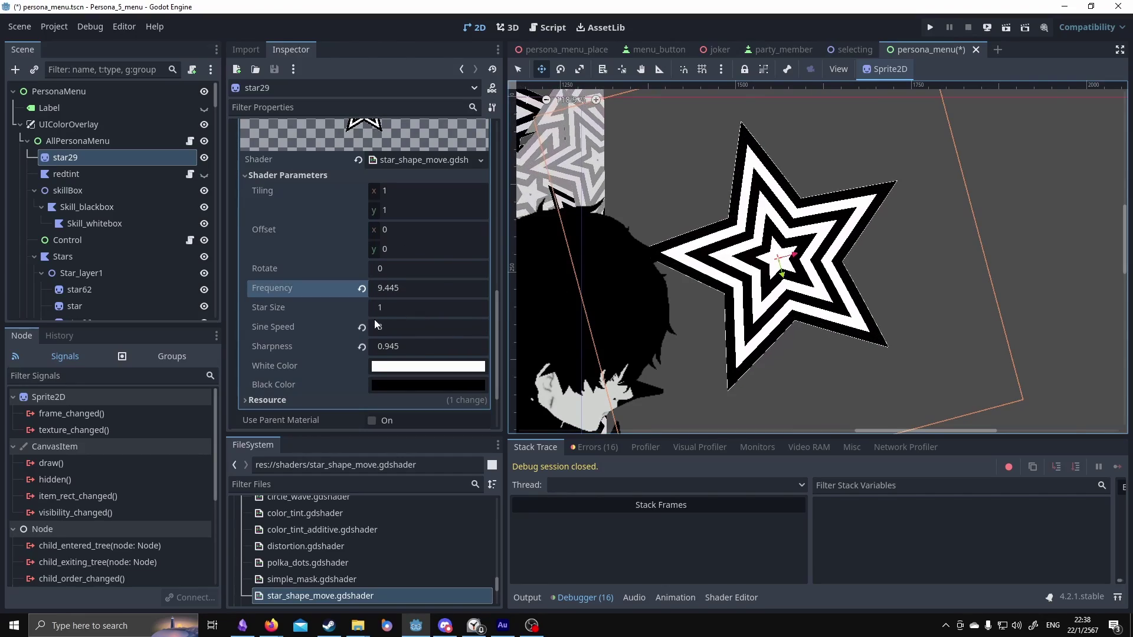
click(361, 269)
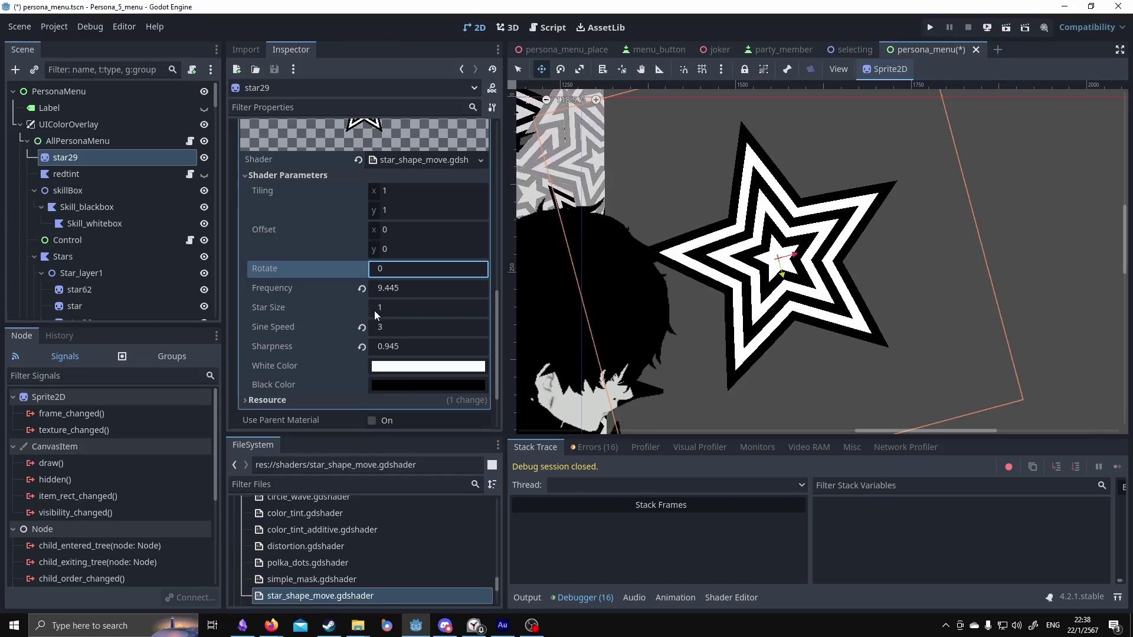
click(392, 354)
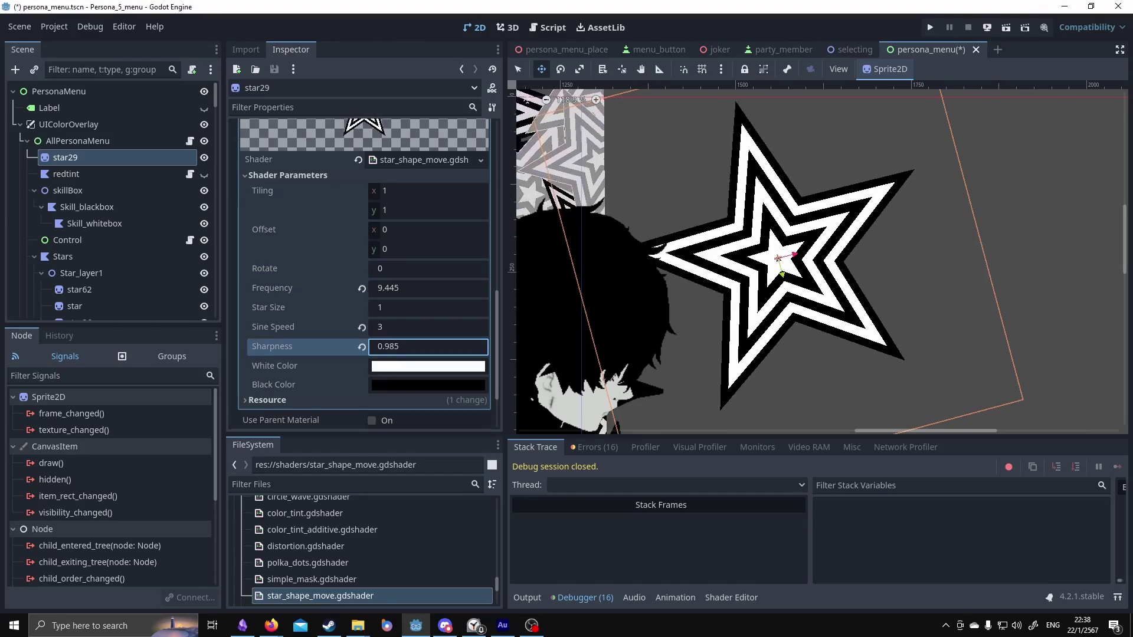
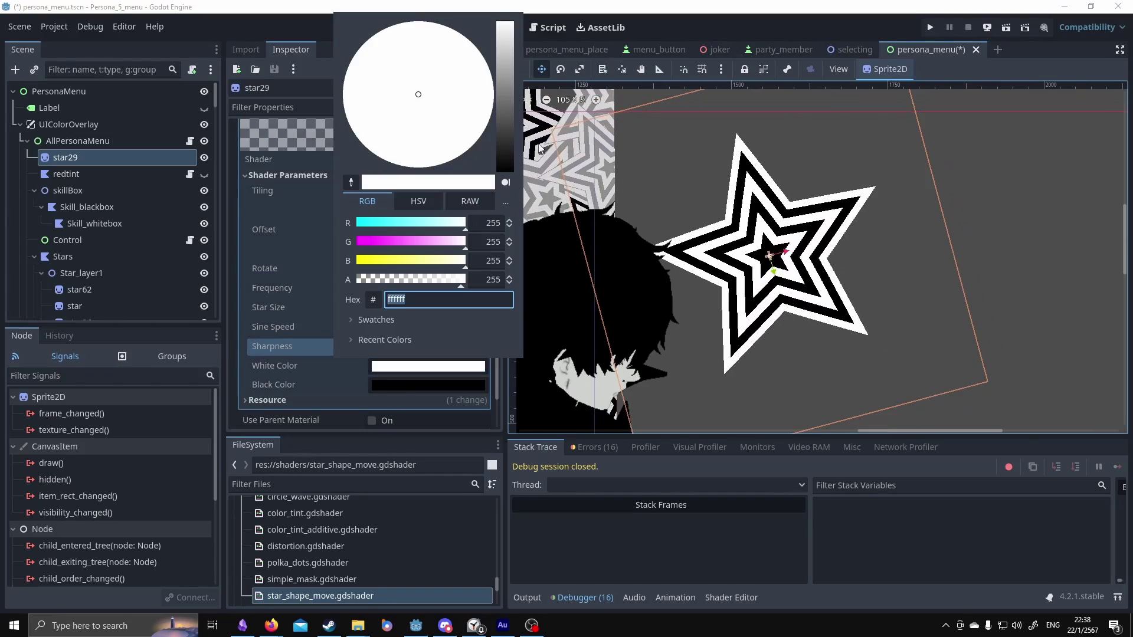
- Try out a darker White Color for the star shader while watching star29
click(696, 236)
mouse_move(649, 205)
middle_down()
mouse_move(829, 270)
mouse_move(660, 203)
middle_up()
scroll(823, 260, up, 2)
scroll(660, 203, up, 1)
click(438, 366)
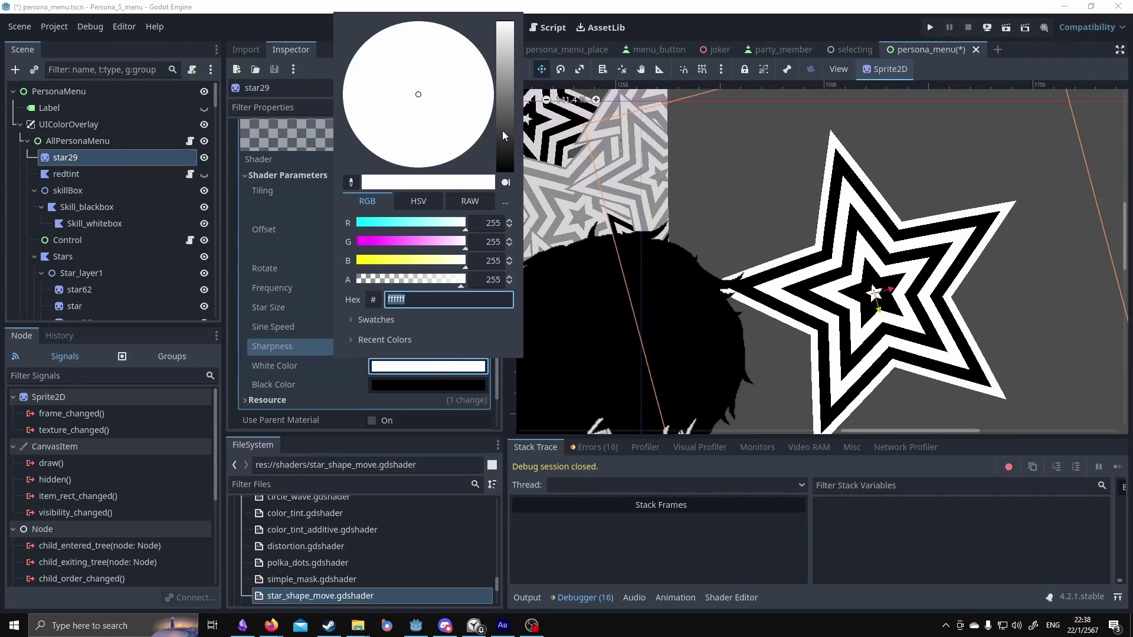
drag(503, 131, 561, 105)
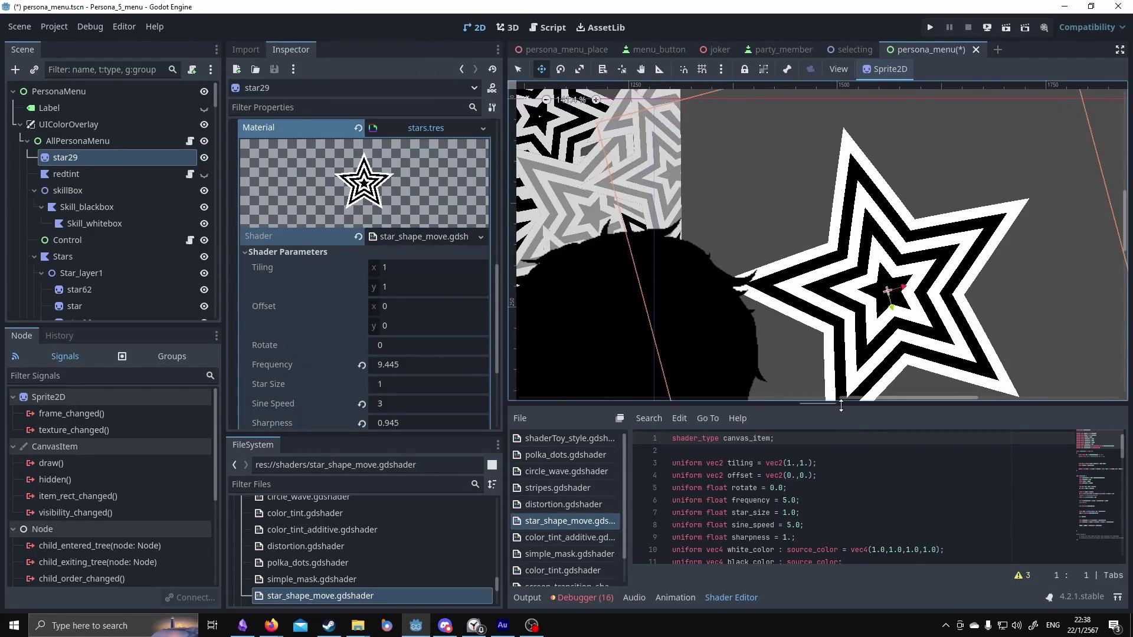
- Enlarge the shader code area and read through star_shape_move.gdshader, including its uniforms, polarStar function and fragment function
drag(839, 404, 857, 96)
scroll(771, 291, down, 3)
scroll(771, 291, up, 3)
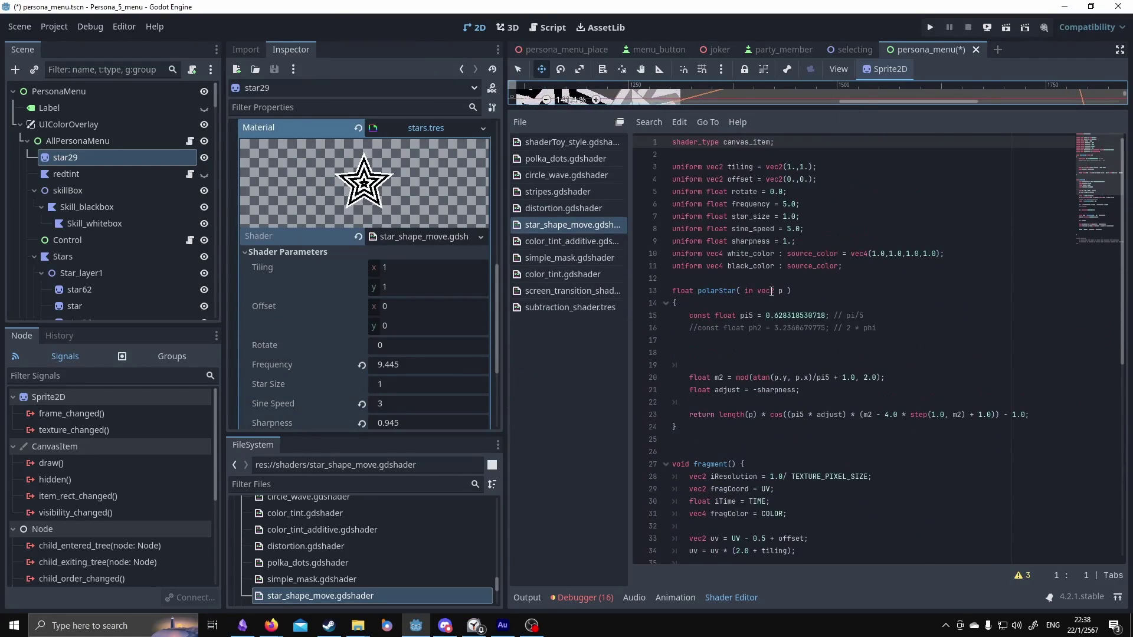
scroll(805, 297, down, 9)
click(805, 297)
key(Down)
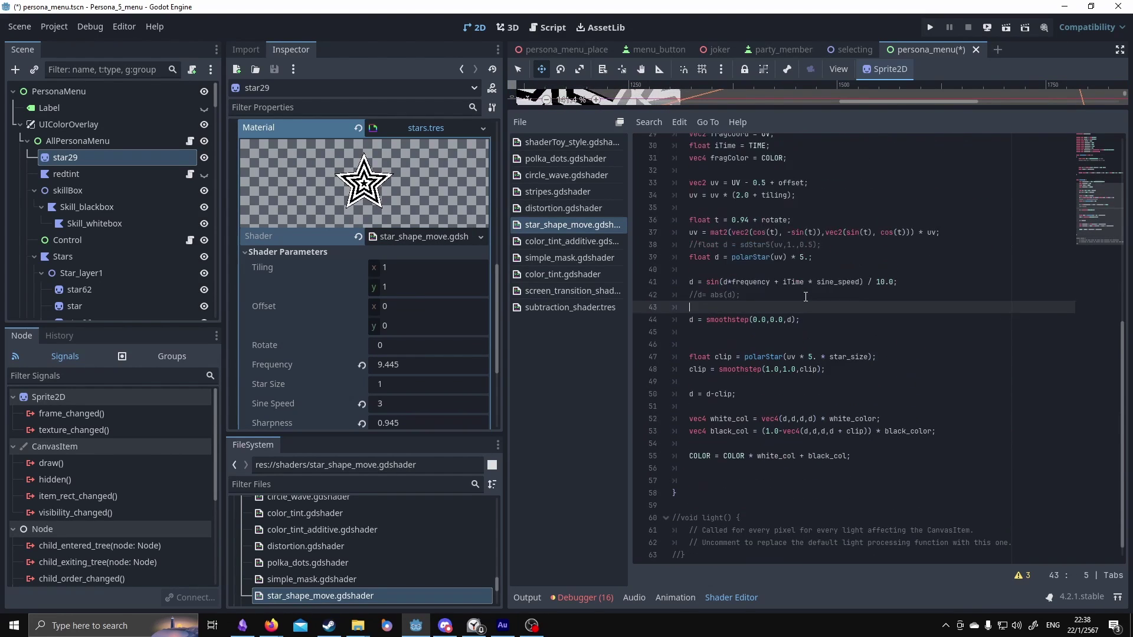
scroll(806, 297, up, 9)
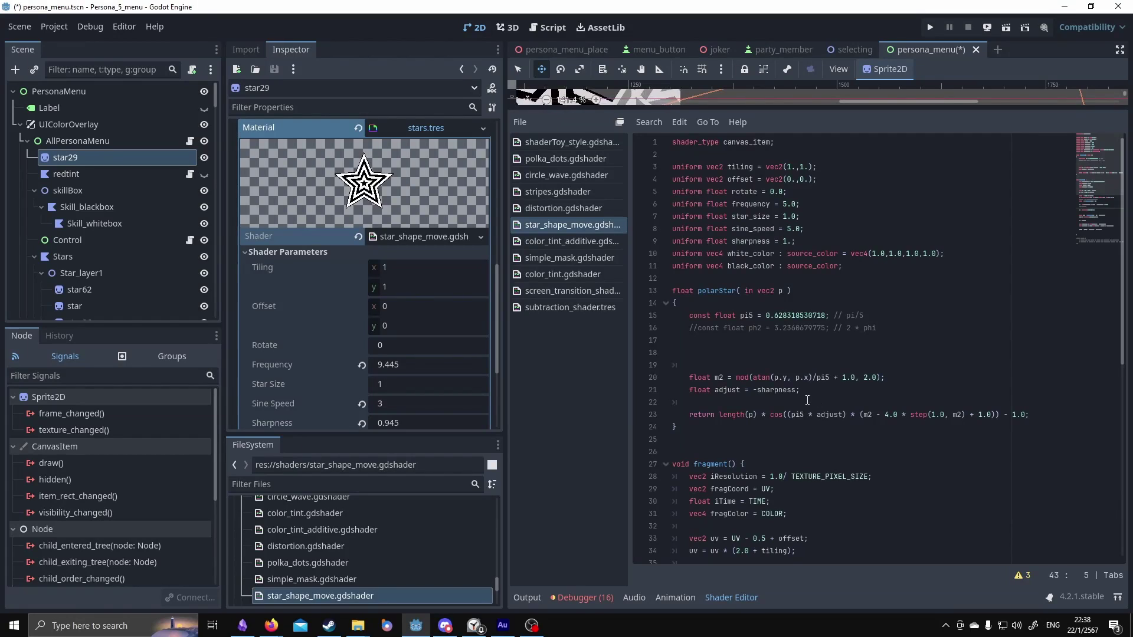
scroll(807, 400, down, 4)
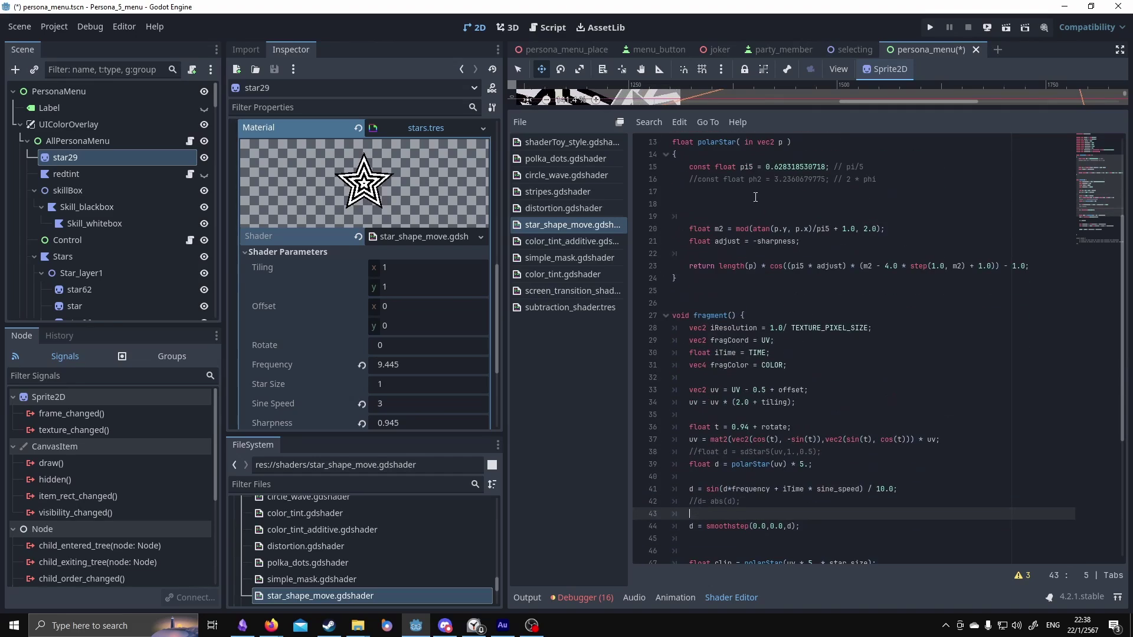
- Read through star_shape_move.gdshader from the uniforms to the final COLOR line, using a separate maximized Shader Editor window, and close that window
drag(788, 108, 840, 192)
scroll(846, 334, down, 3)
scroll(846, 334, down, 5)
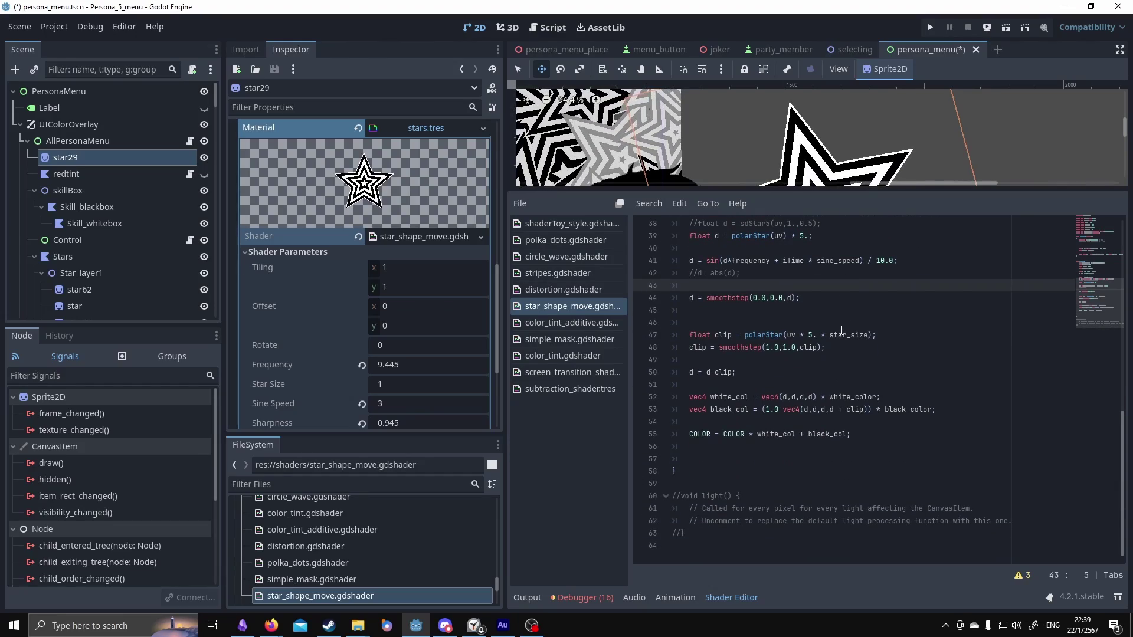
scroll(837, 320, up, 12)
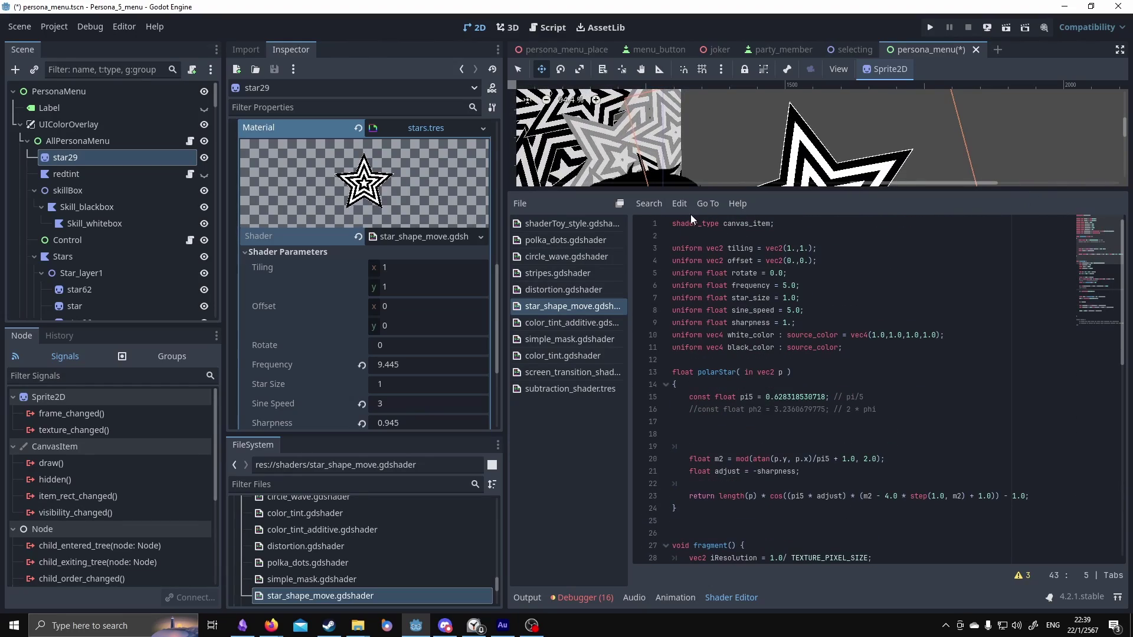
click(623, 203)
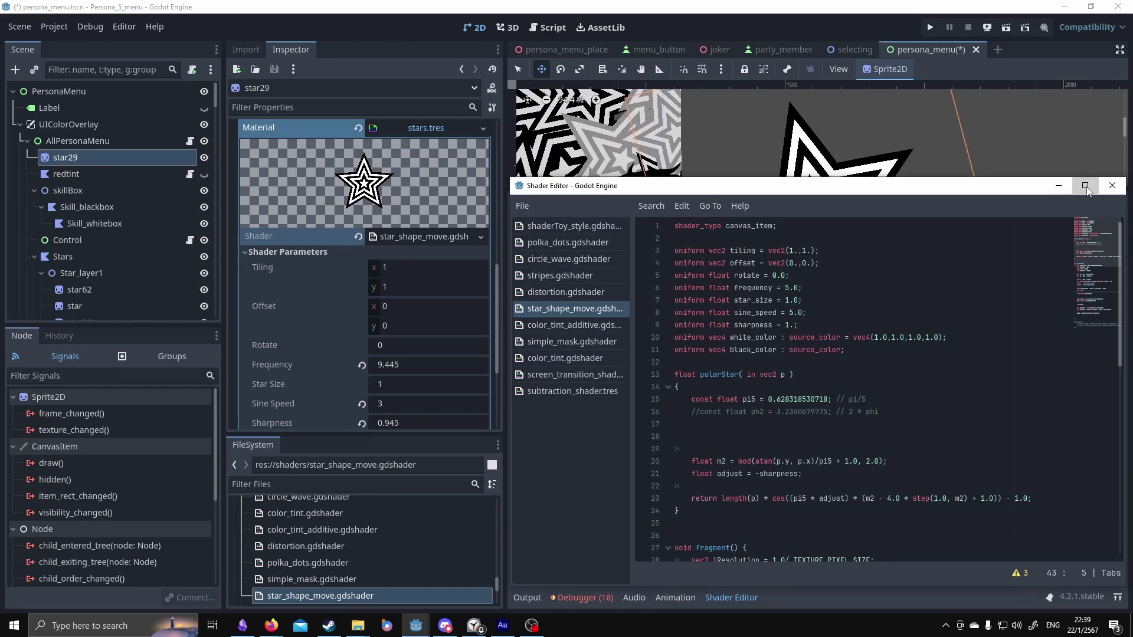
scroll(394, 224, down, 7)
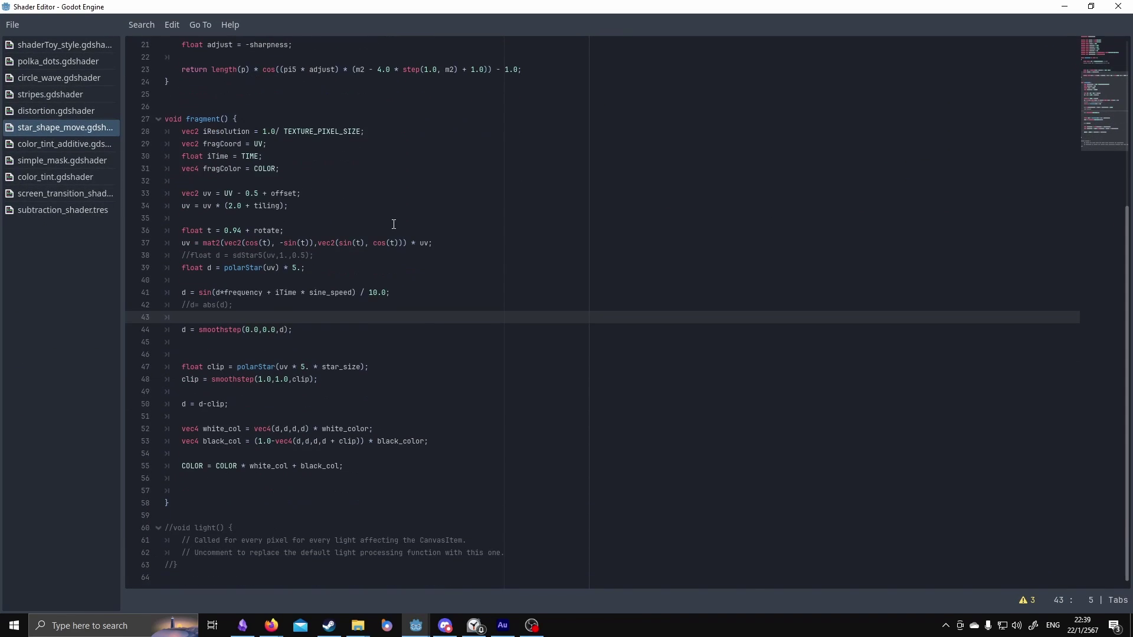
scroll(395, 226, up, 7)
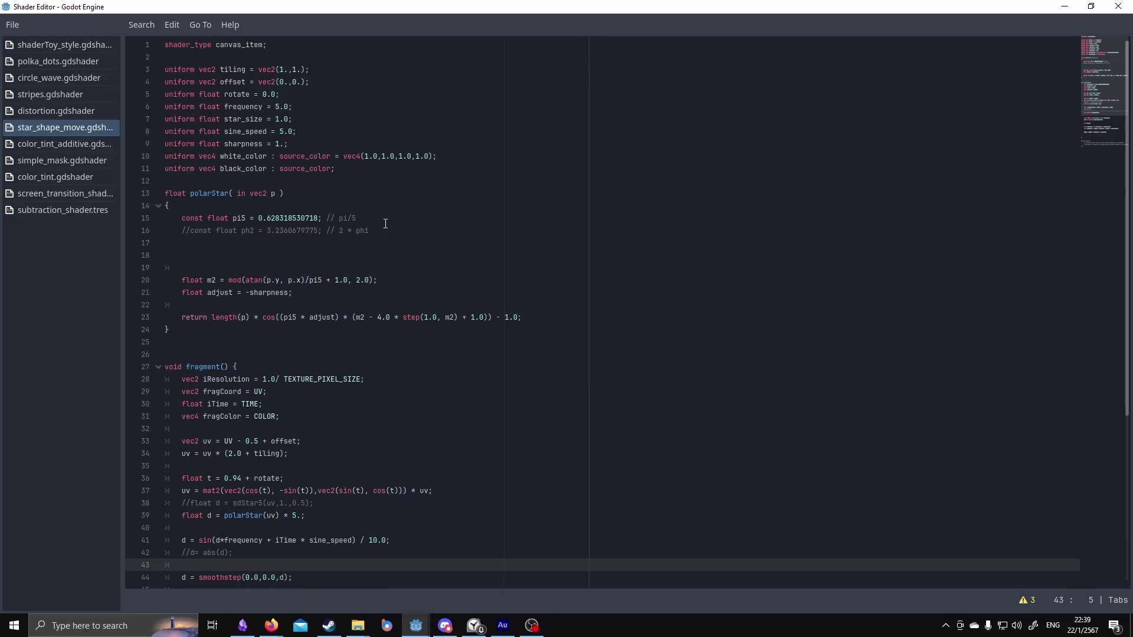
click(1118, 6)
- Delete the isolated star29 sprite from the scene
middle_drag(851, 253, 884, 258)
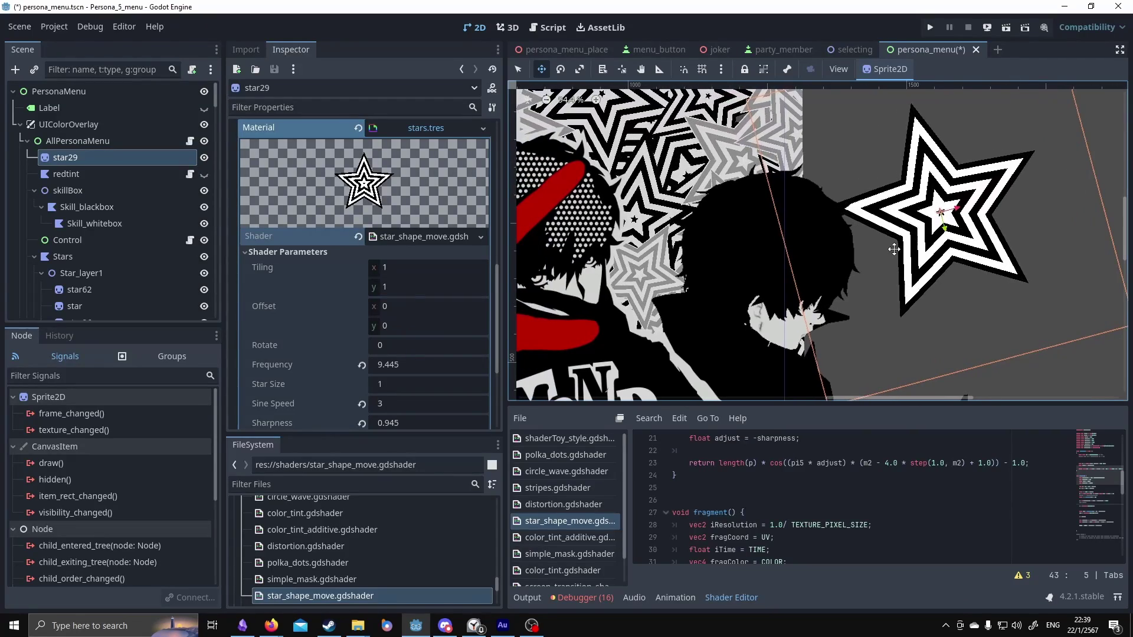
key(Delete)
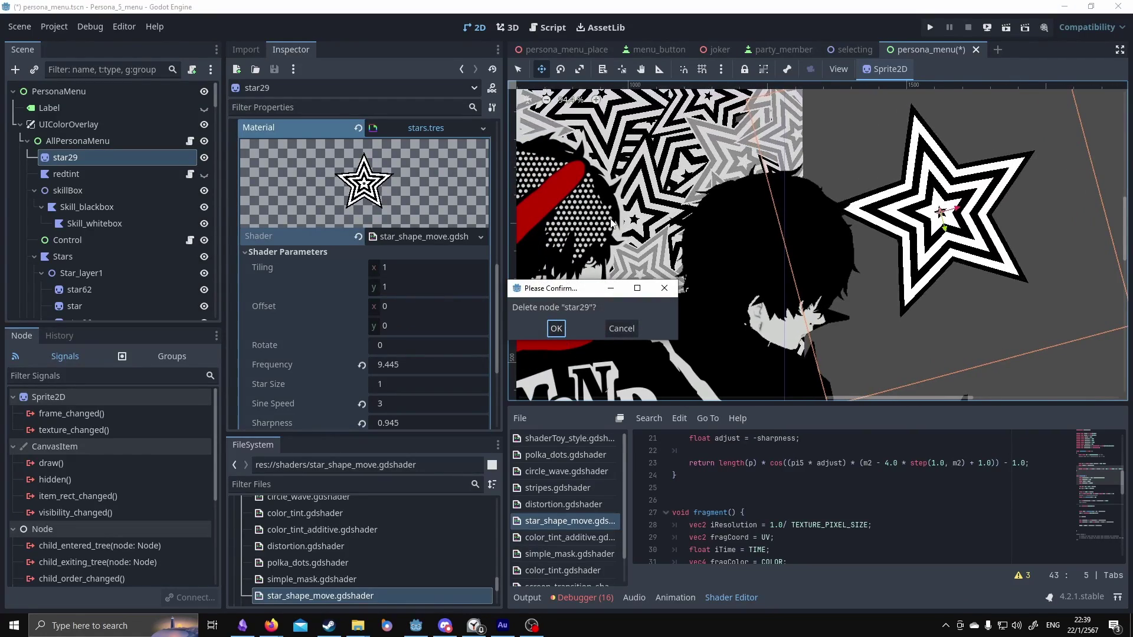
click(556, 329)
- Select the Stars polygon that holds the star layers and examine its properties down to the Clip Children setting
click(99, 230)
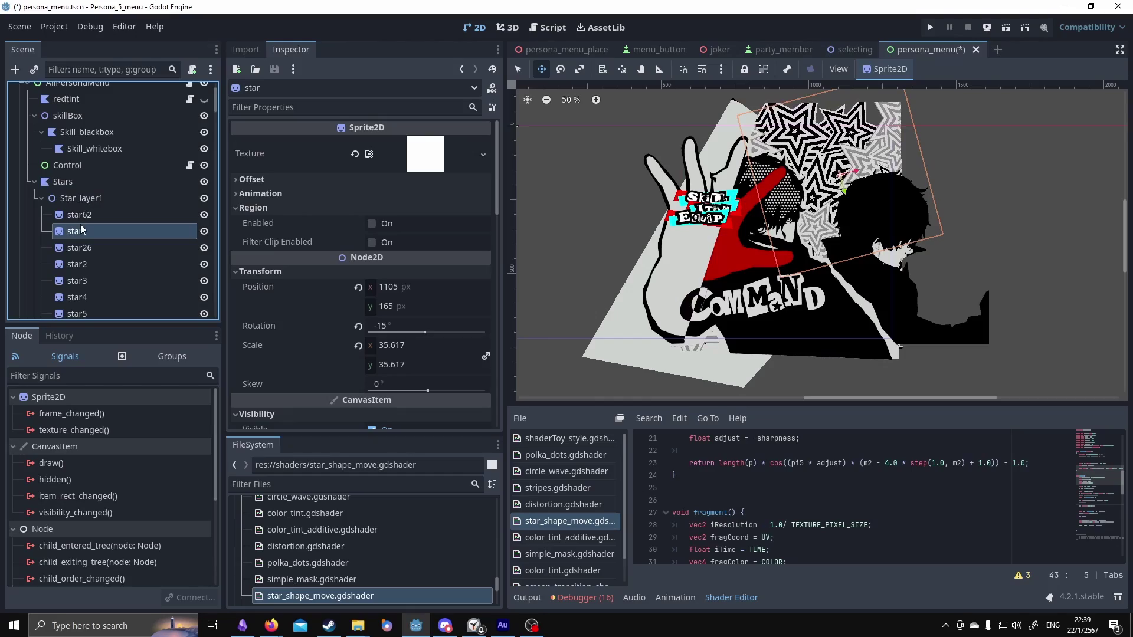
click(78, 215)
click(68, 183)
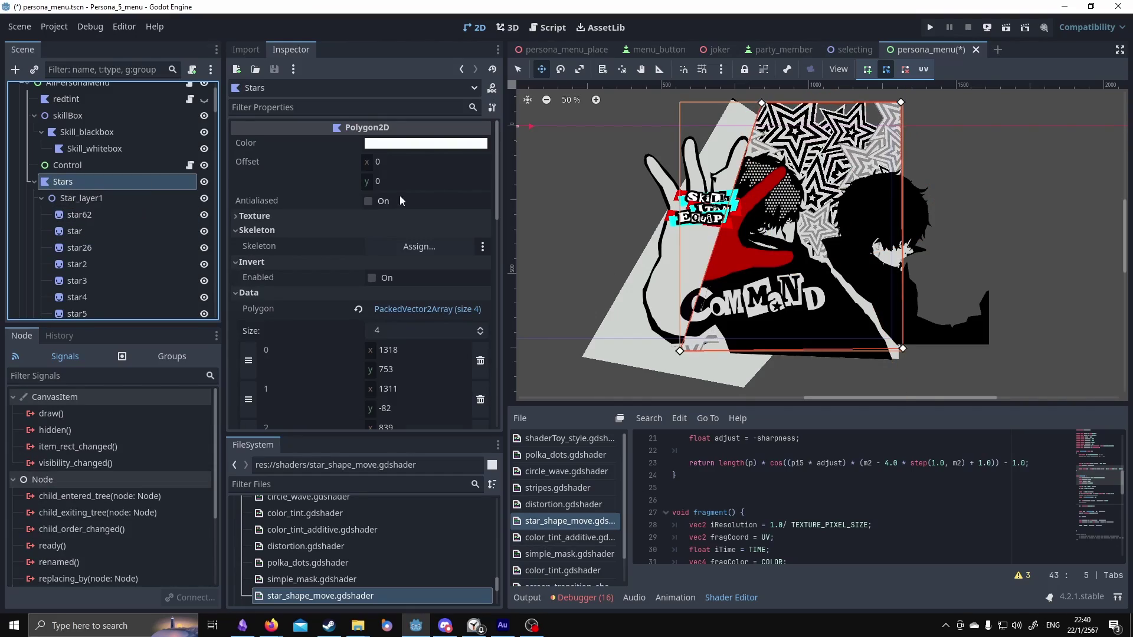
scroll(766, 226, up, 2)
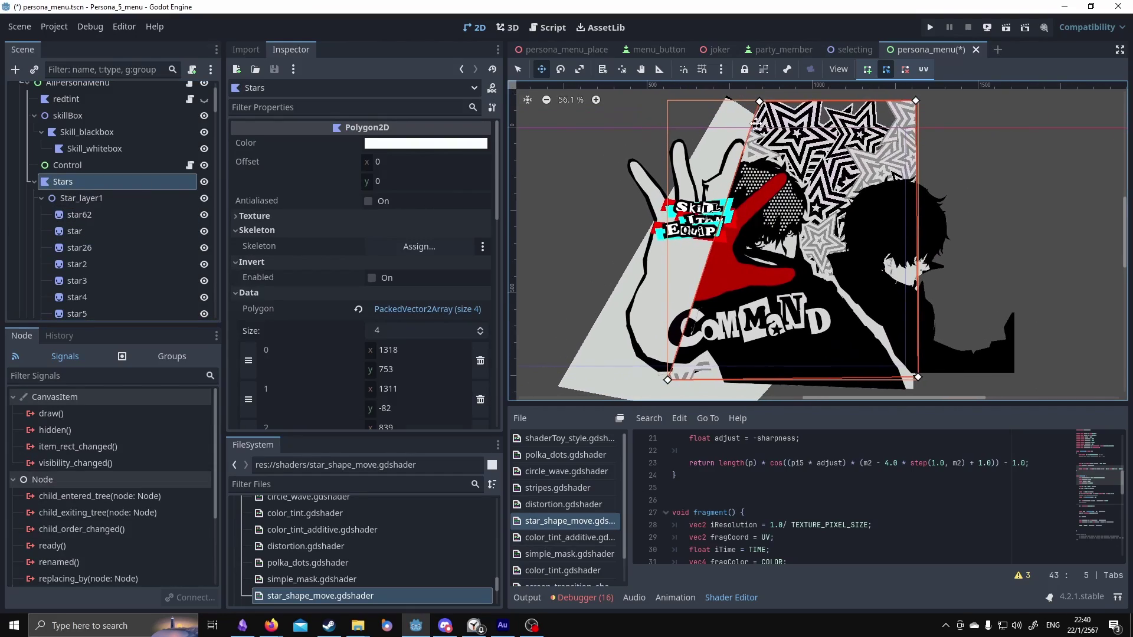
scroll(364, 316, down, 10)
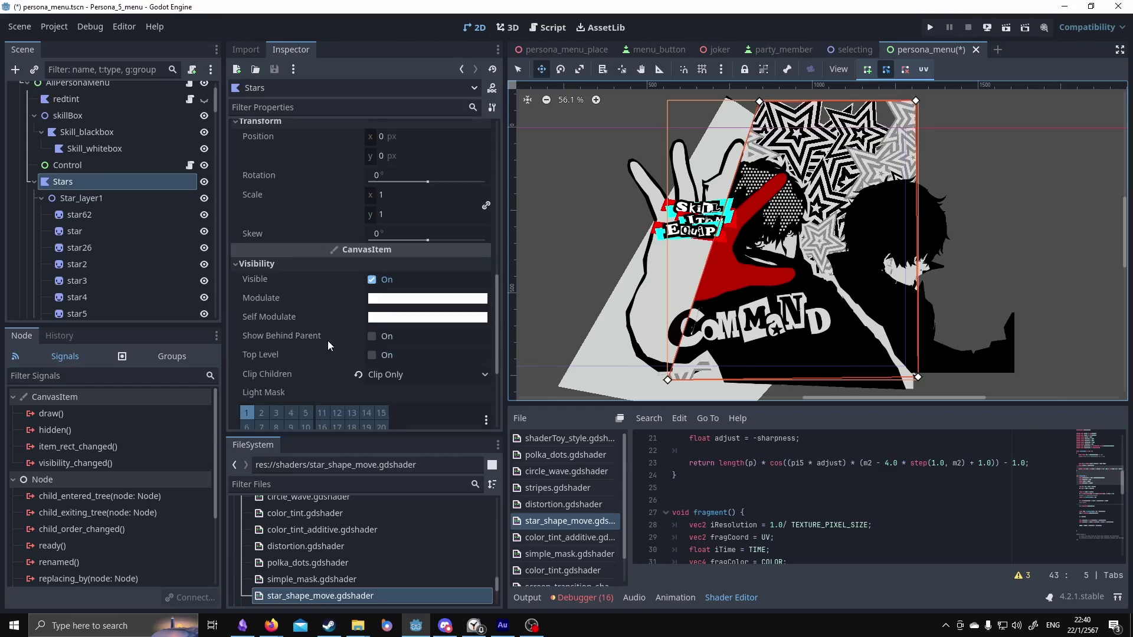
scroll(312, 311, up, 6)
scroll(314, 313, down, 7)
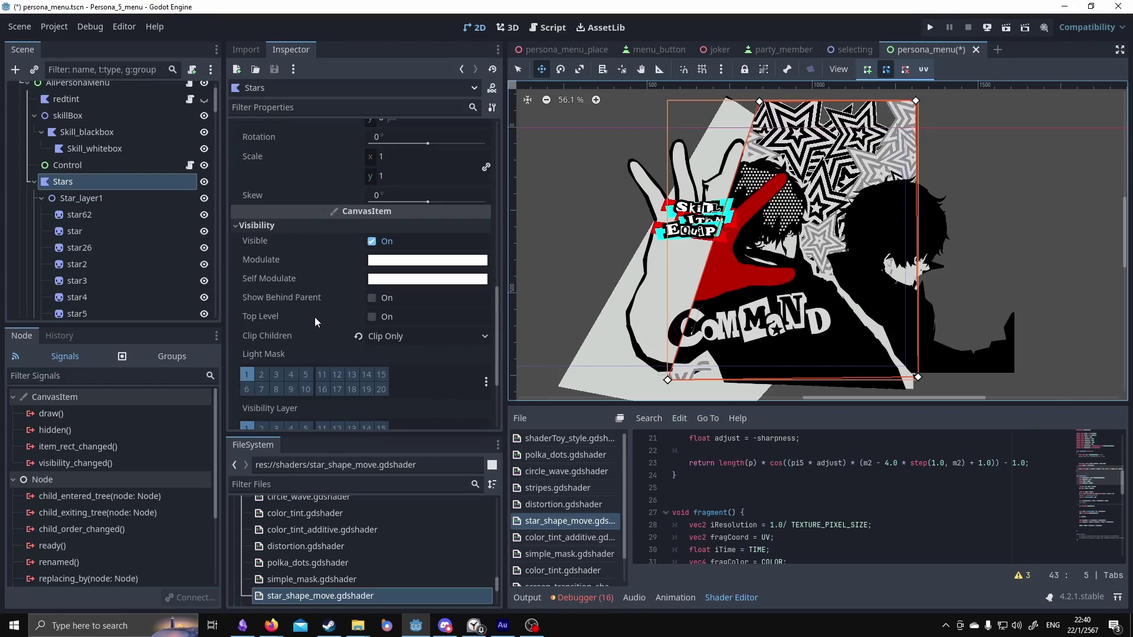
- Try moving the Stars polygon's upper-left corner point inward to test the clipping, and undo each change
drag(759, 102, 816, 131)
key(ctrl+z)
key(q)
scroll(790, 242, up, 3)
middle_drag(791, 242, 775, 371)
drag(769, 245, 817, 298)
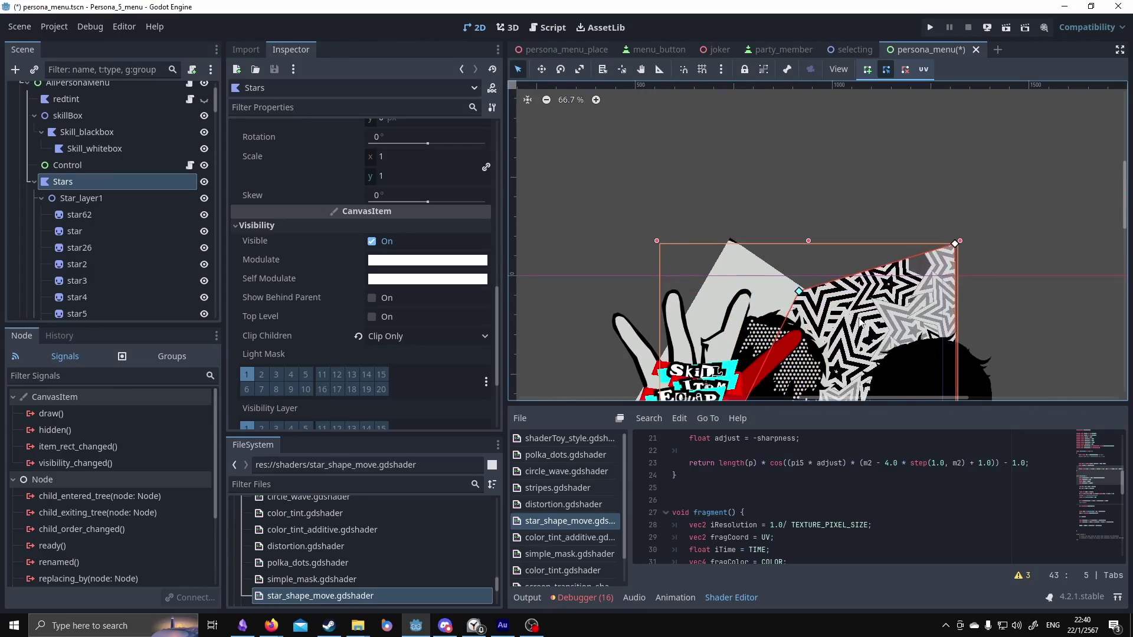
key(ctrl+z)
middle_drag(861, 314, 840, 219)
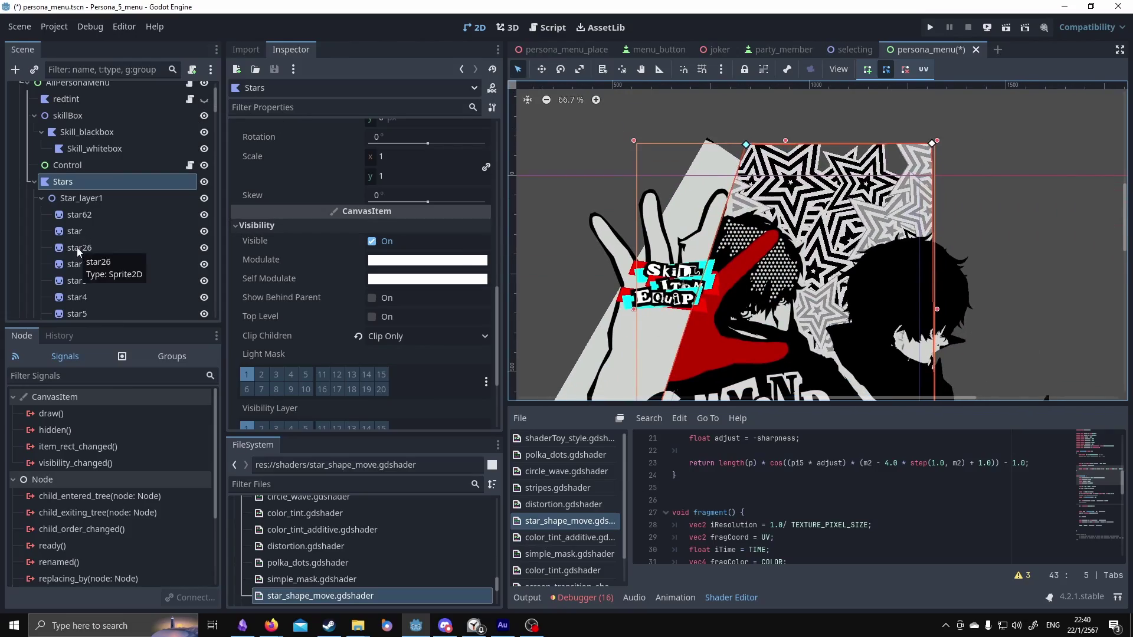
- Select star26, star7 and star18 in Star_layer1 in turn to examine where these sprites sit in the star pattern
click(78, 248)
scroll(708, 233, up, 5)
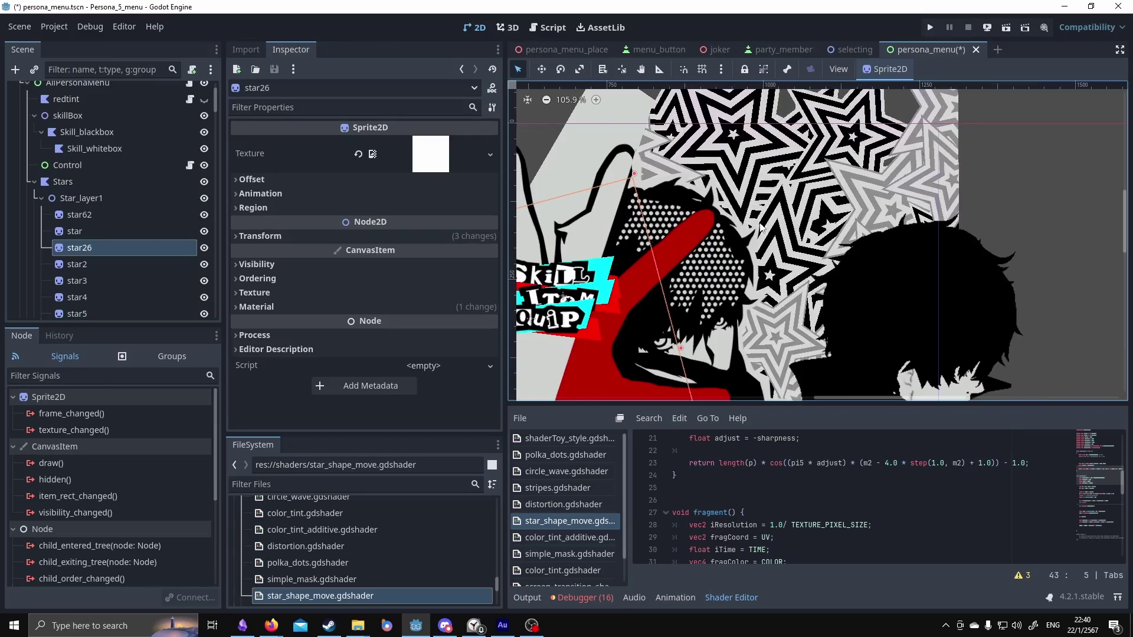
scroll(112, 228, down, 3)
click(112, 229)
scroll(112, 229, down, 3)
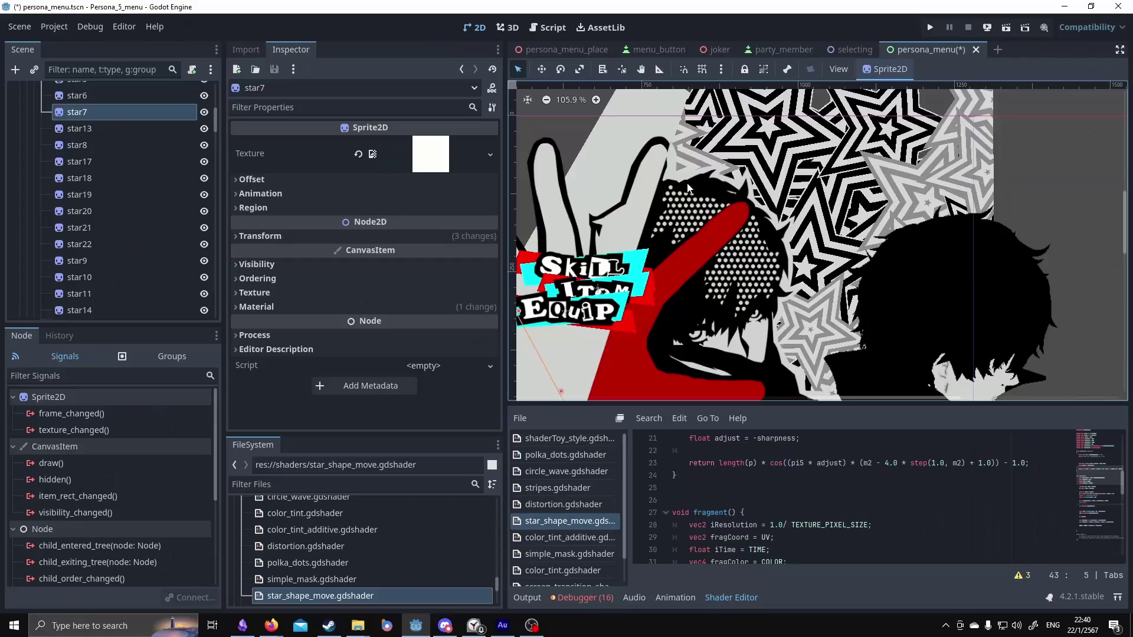
click(108, 177)
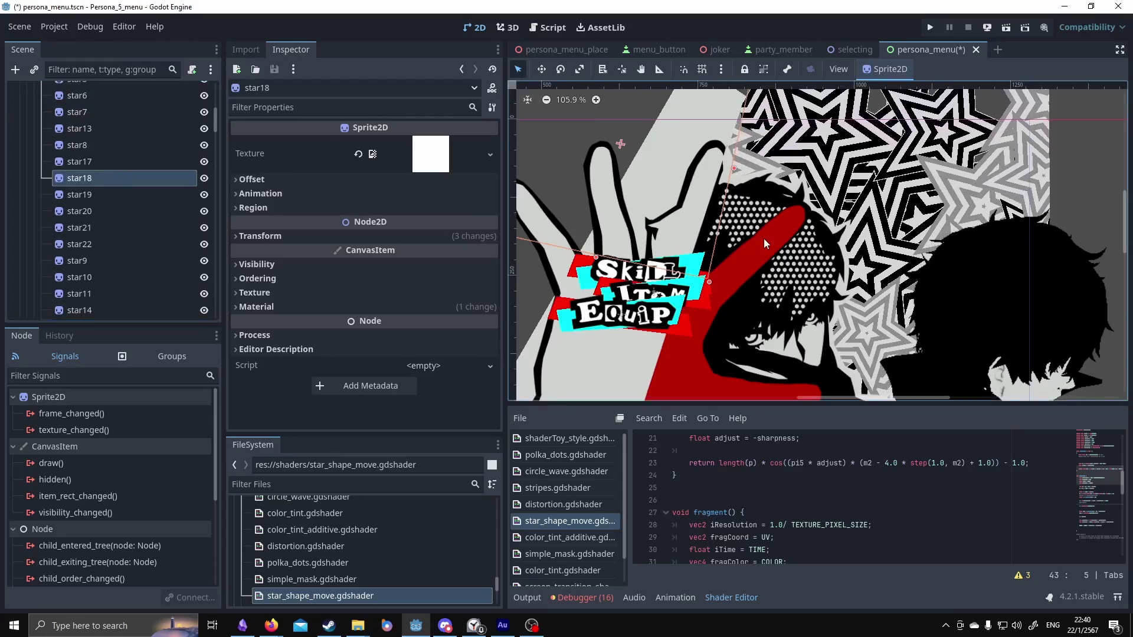
scroll(763, 238, down, 1)
scroll(101, 225, up, 3)
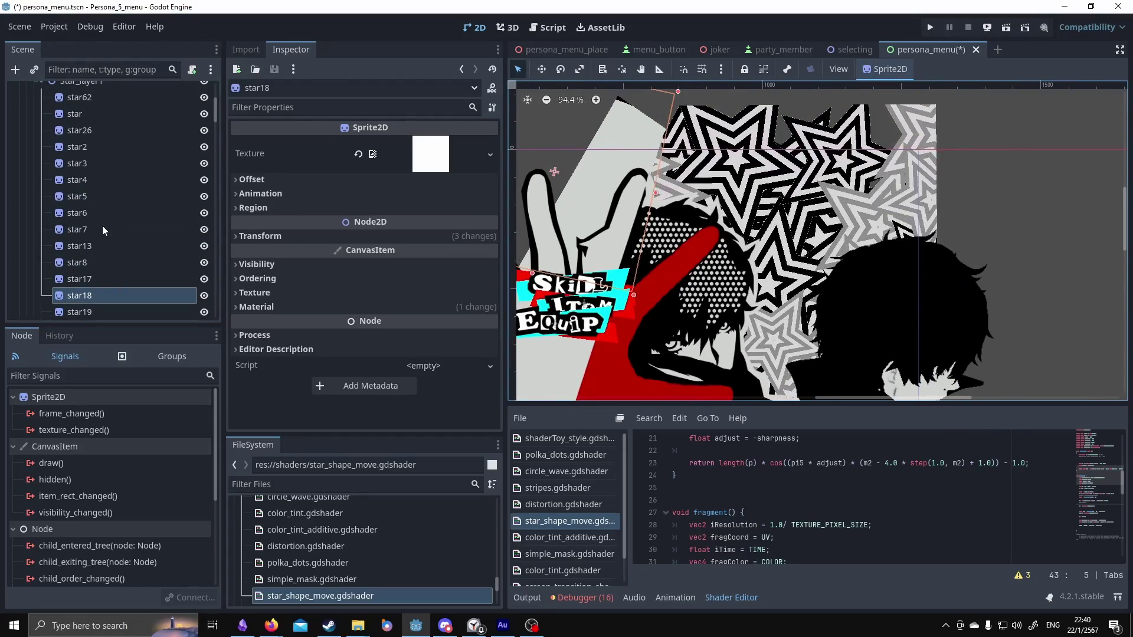
- Collapse Star_layer1 and compare both star layers, switching Star_layer2's visibility off and back on
scroll(102, 225, up, 2)
click(38, 170)
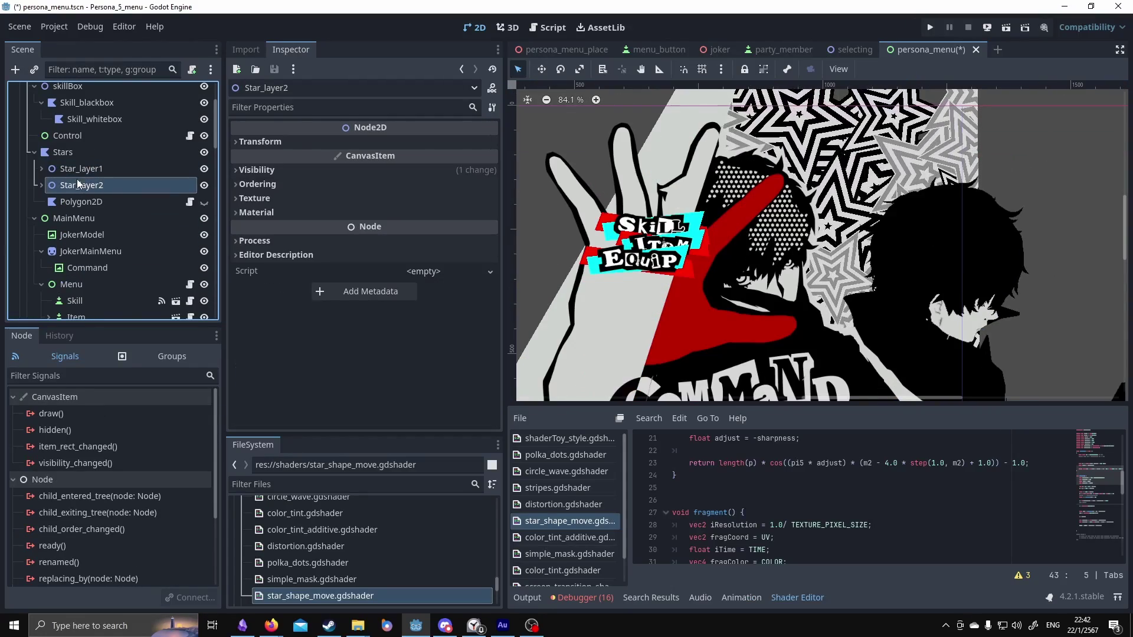
click(152, 172)
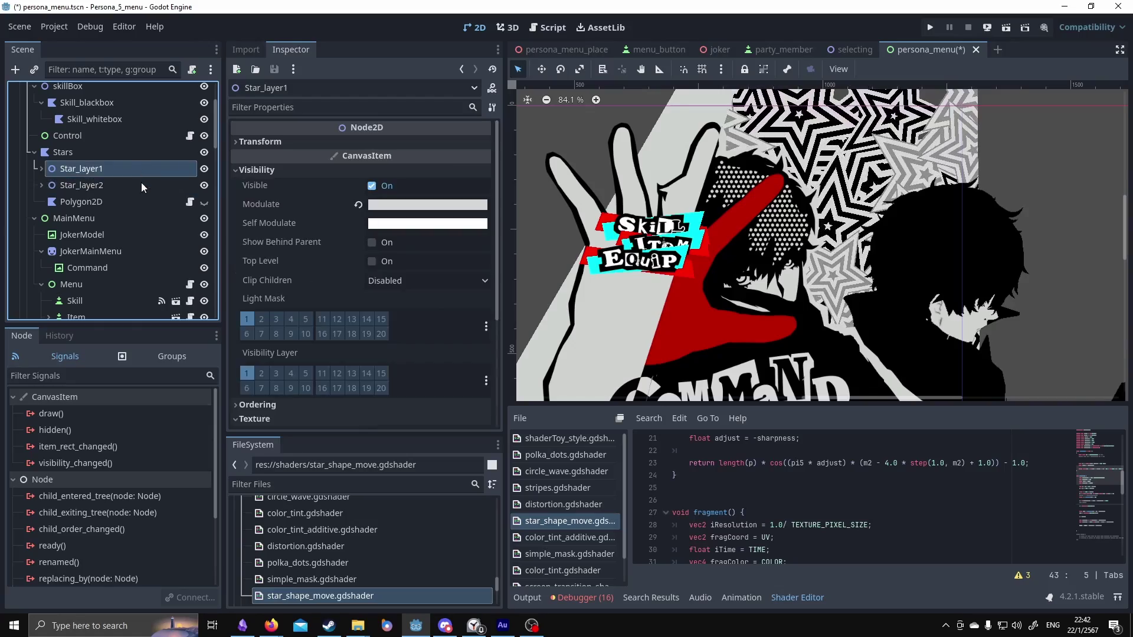
click(141, 184)
click(204, 186)
click(205, 186)
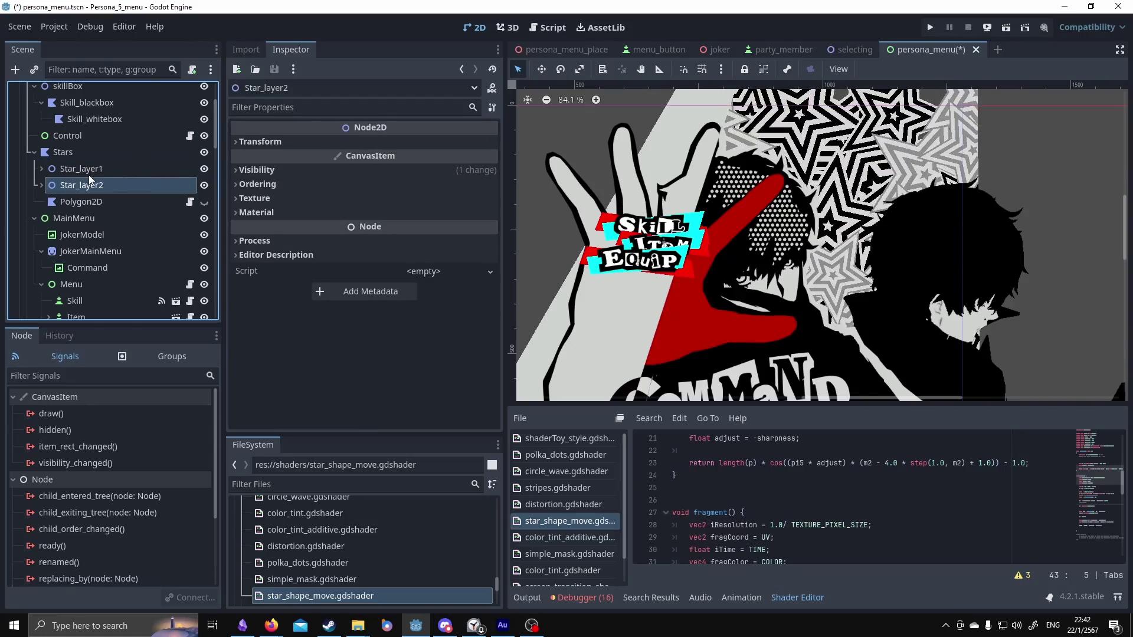
click(204, 184)
click(204, 184)
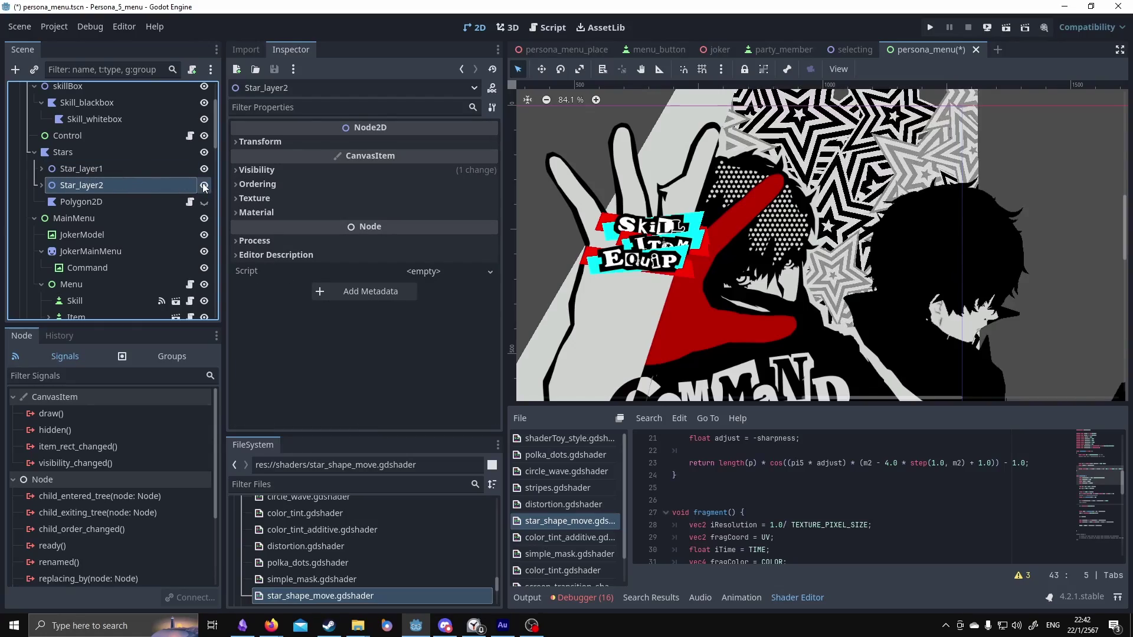
- Save the scene, run the project to preview the animated star layers behind the menu, and close the game window
key(ctrl+s)
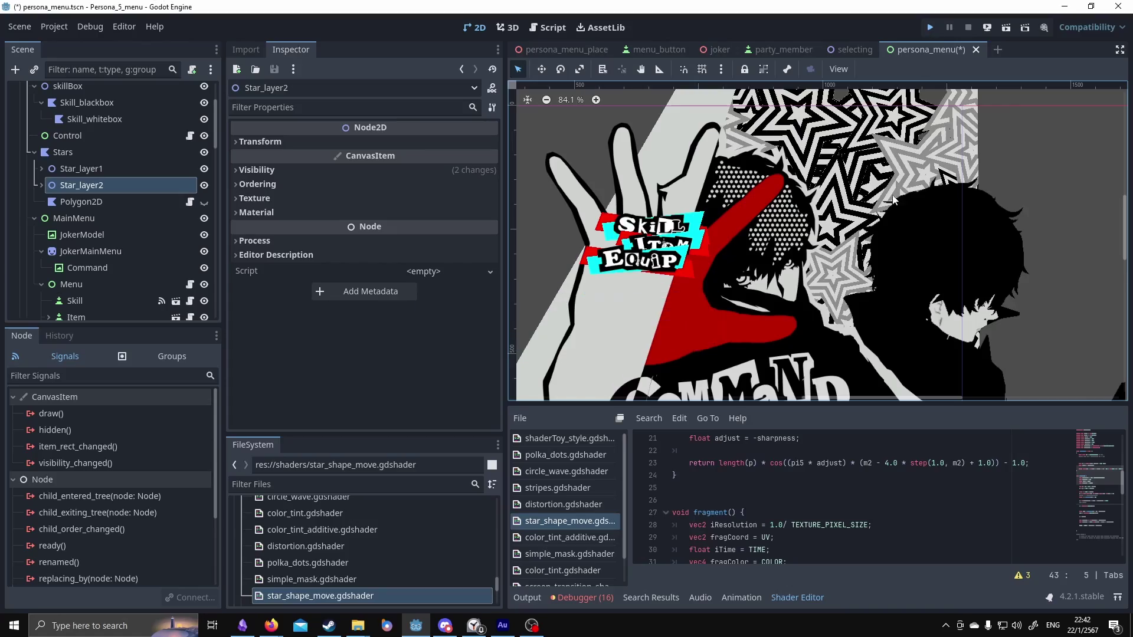
key(F5)
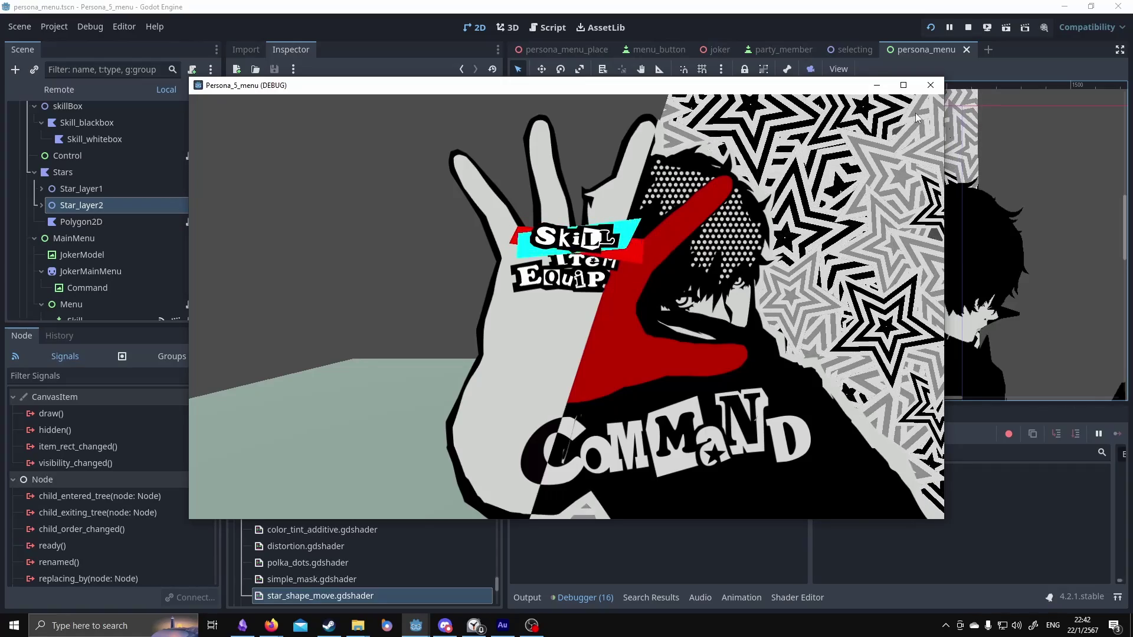
click(929, 86)
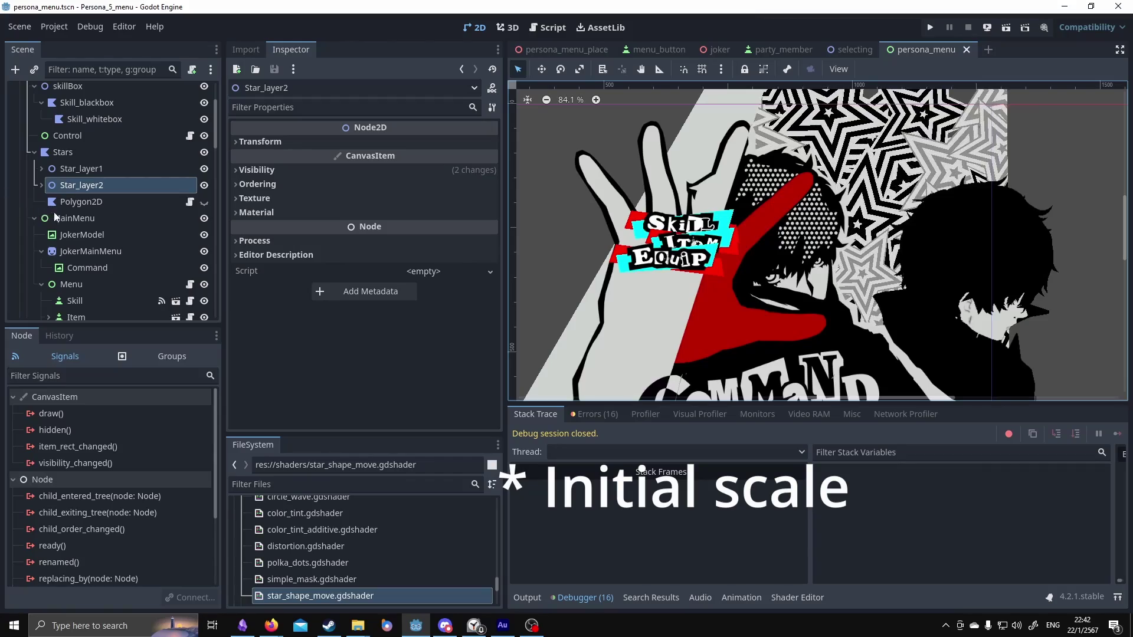
- Look through the scene tree for the menu's Juicy_player sequences and examine the MainMenu_start node
scroll(98, 225, down, 5)
scroll(98, 223, down, 8)
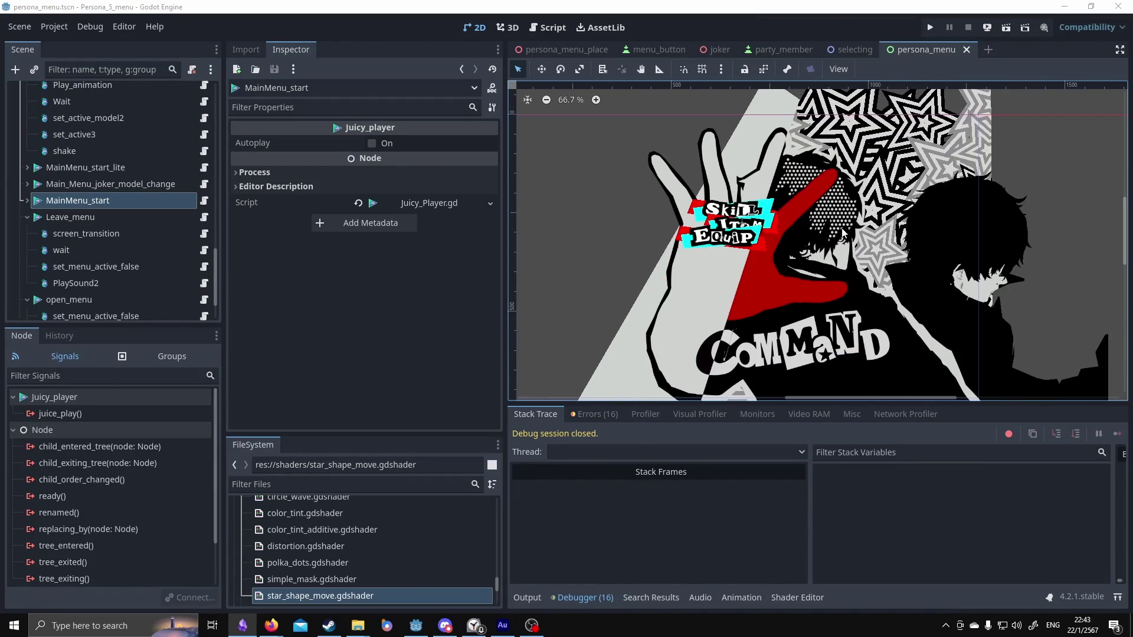
scroll(870, 241, down, 1)
scroll(870, 233, up, 1)
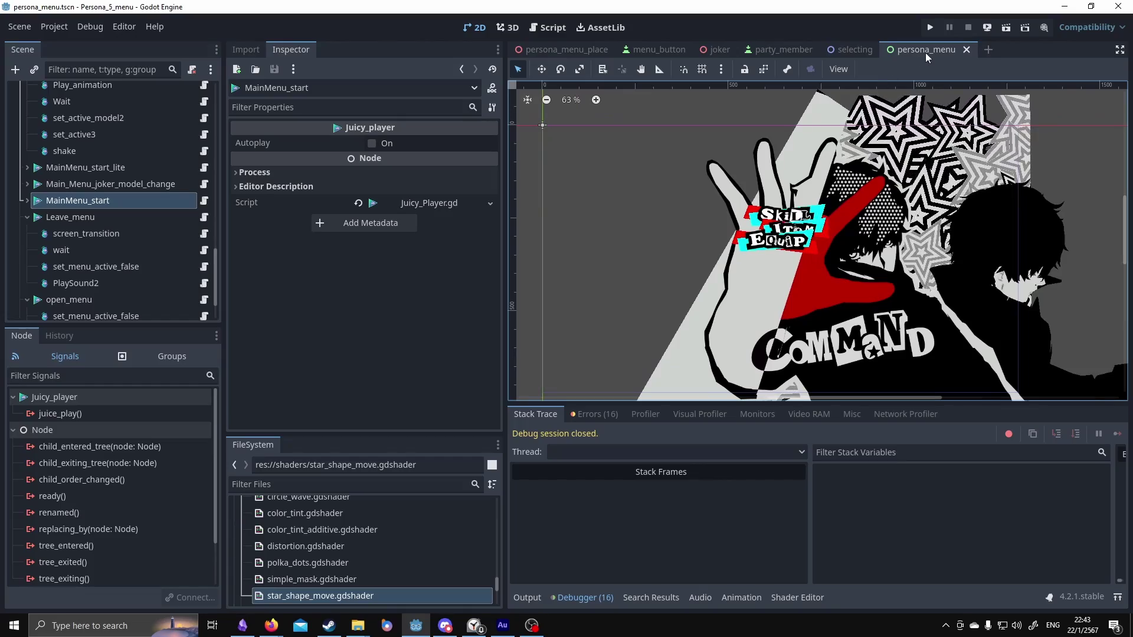
middle_drag(816, 230, 846, 223)
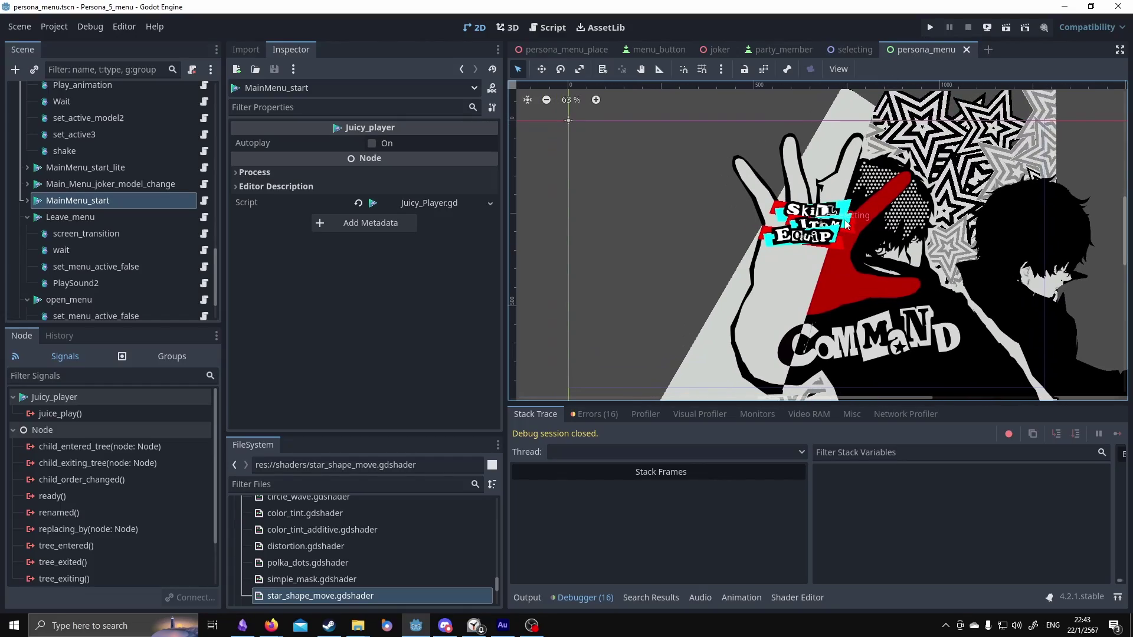
scroll(846, 223, down, 1)
- Make the redtint polygon visible, run the project to preview the tint through the menu transition, and close the game window
scroll(86, 202, up, 10)
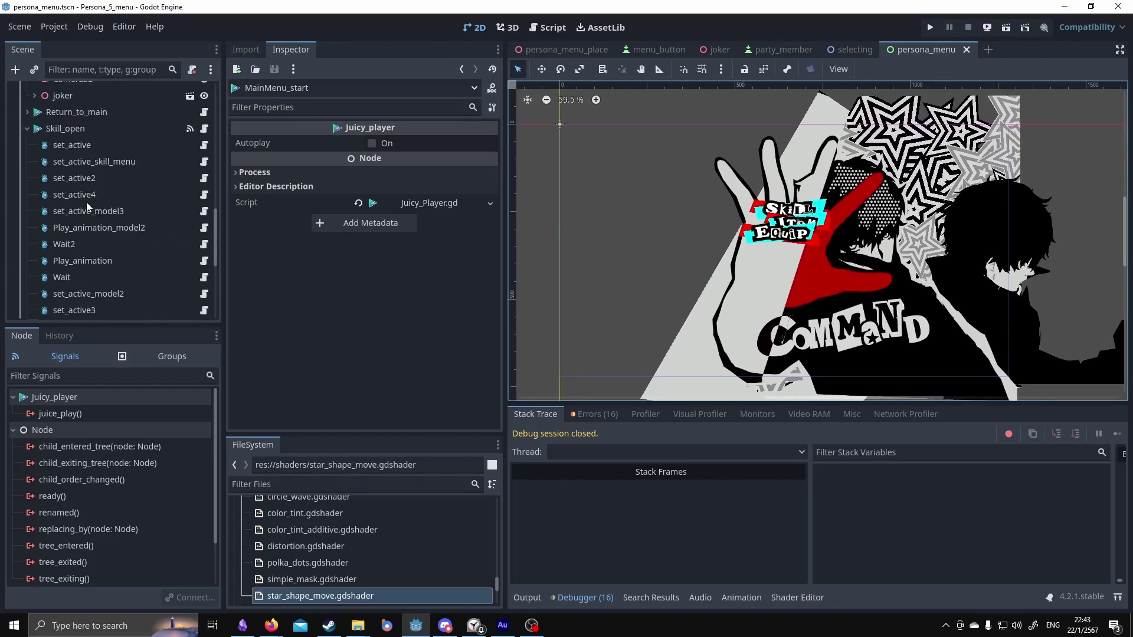
scroll(115, 218, up, 4)
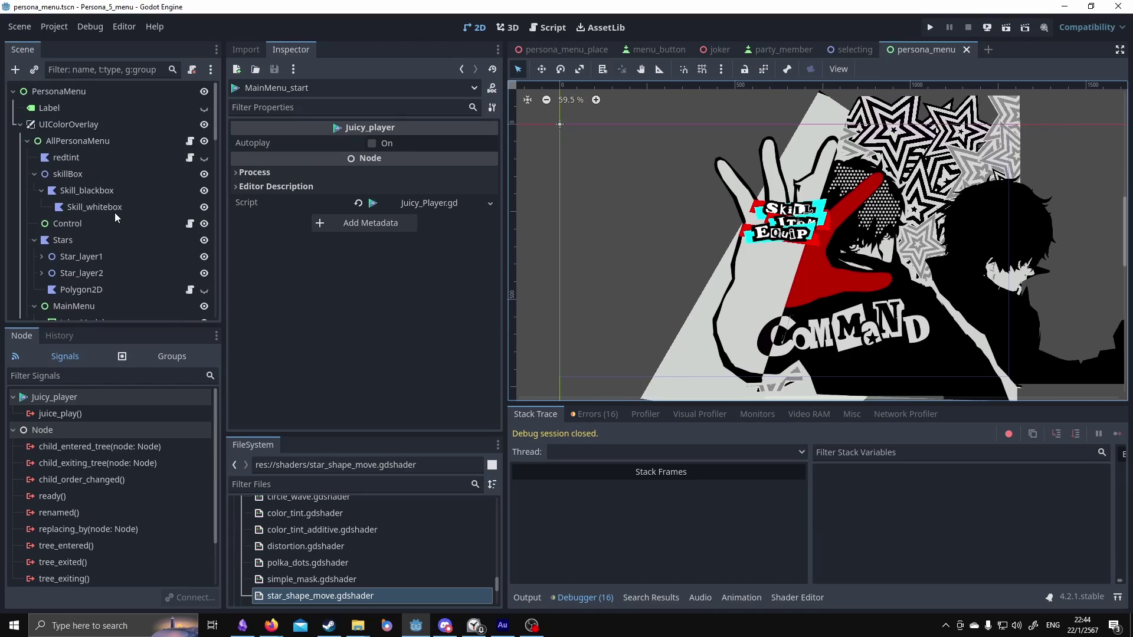
click(204, 157)
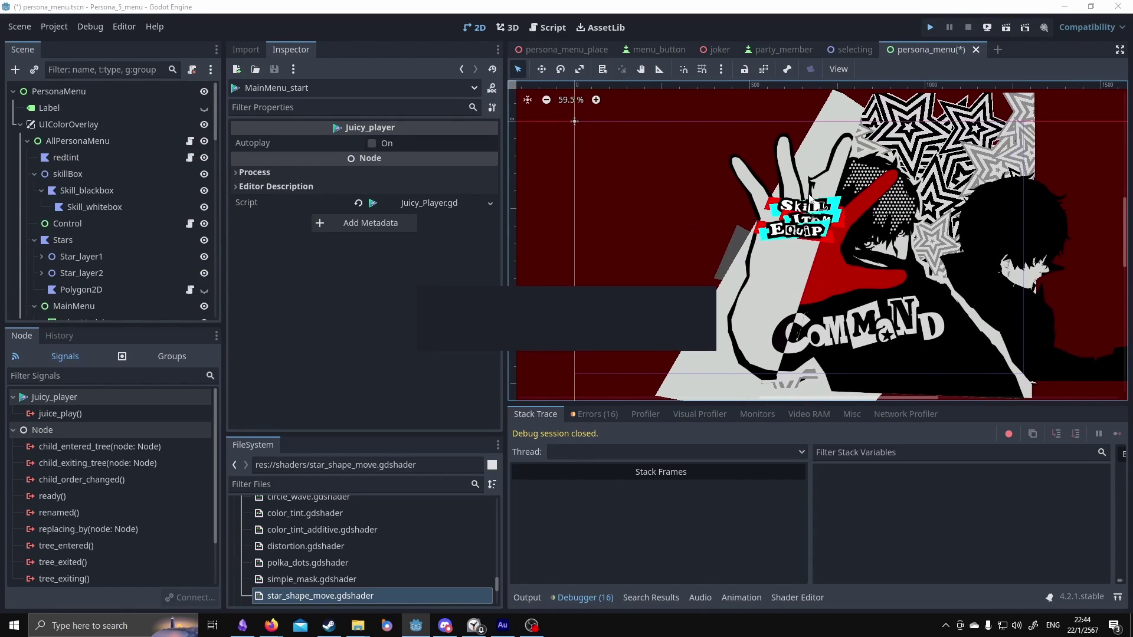
key(F5)
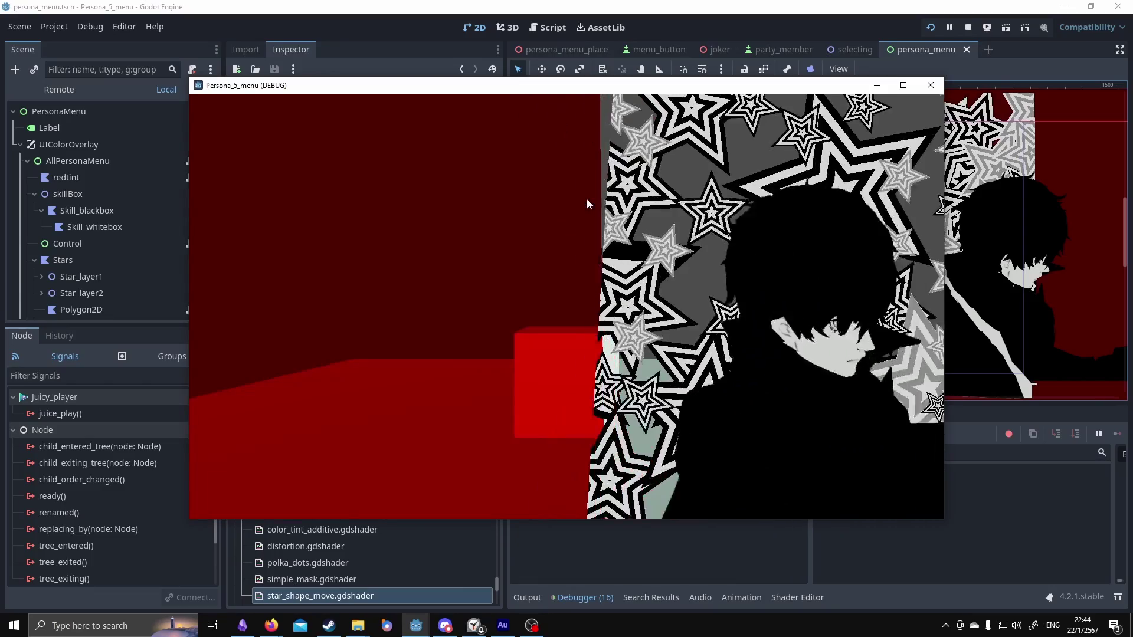
key(Return)
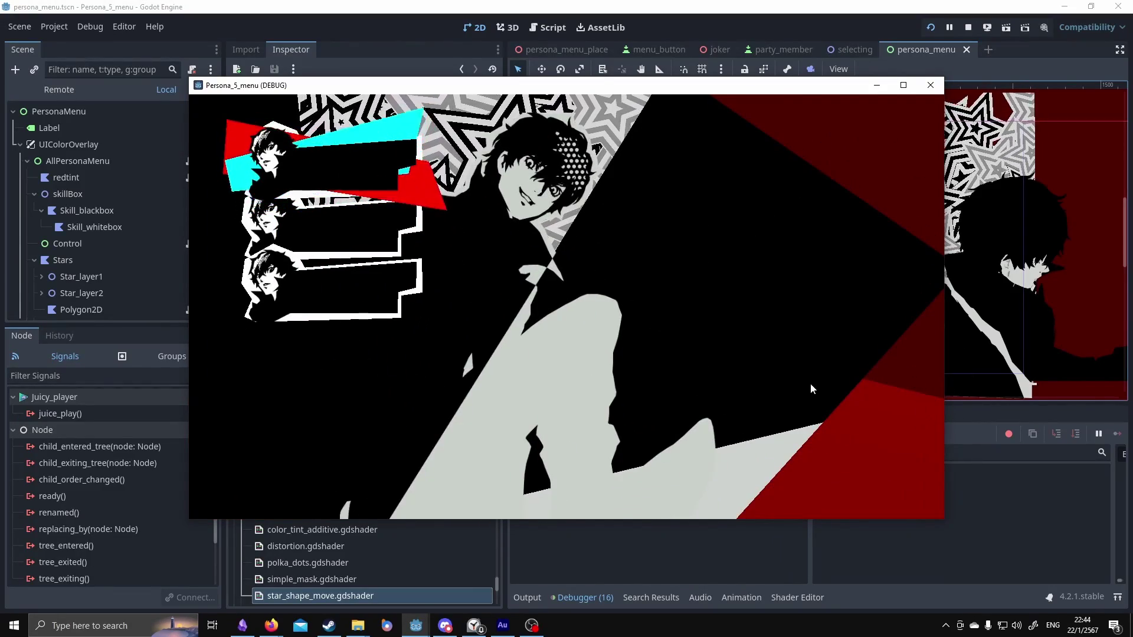
click(930, 85)
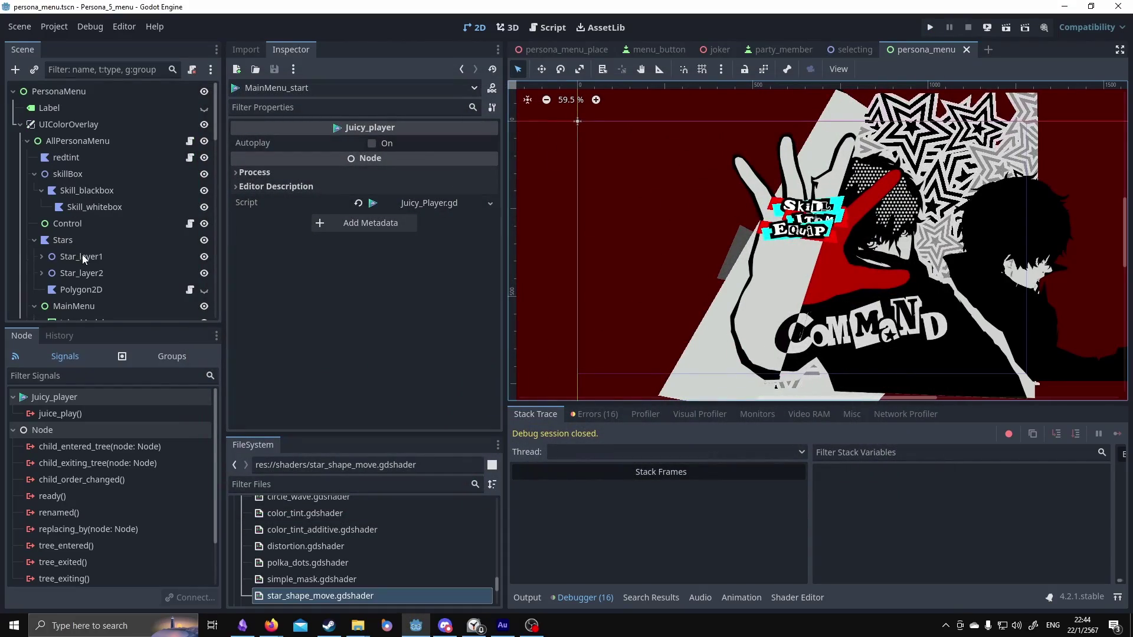
- Reshape the redtint polygon by moving its corner points outward over the star area, and check its Invert settings
click(100, 161)
scroll(622, 247, down, 1)
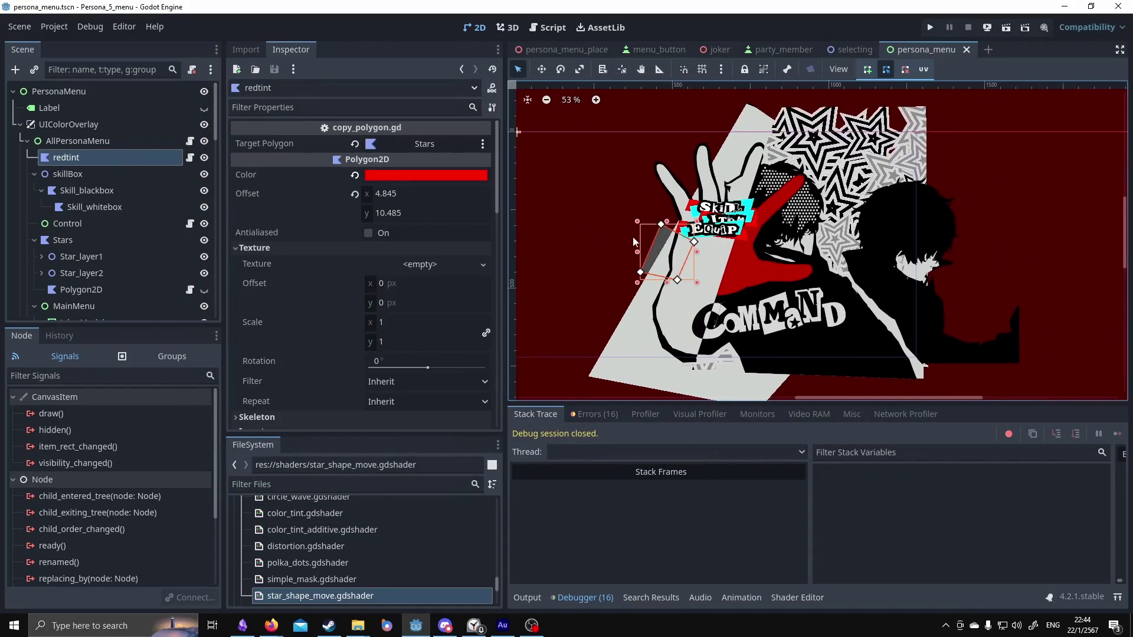
scroll(690, 246, down, 1)
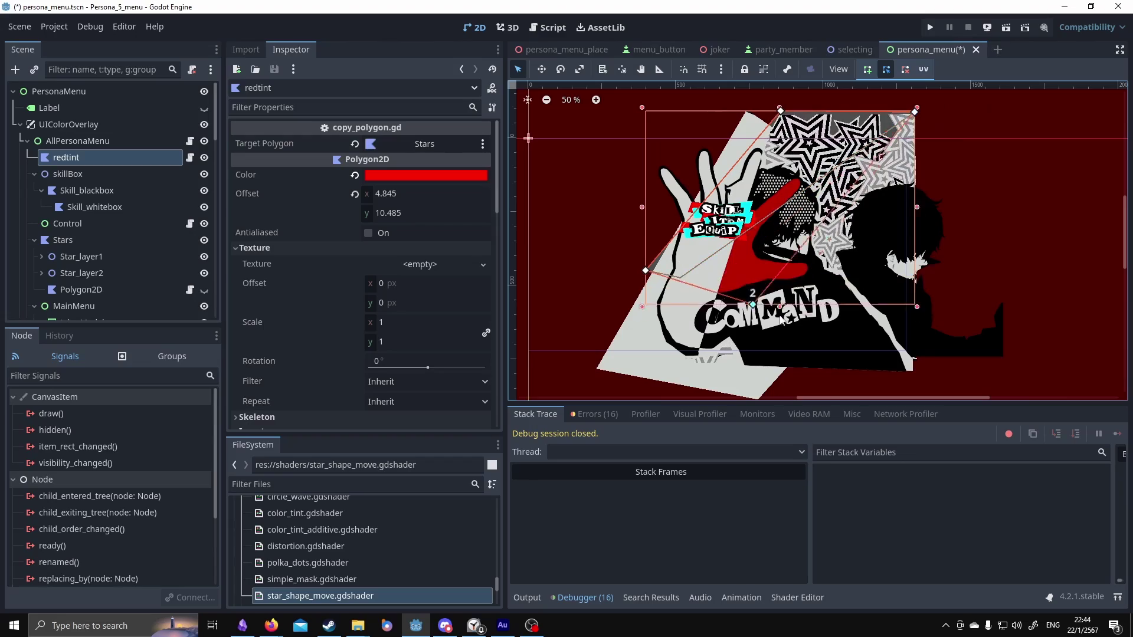
scroll(345, 293, down, 5)
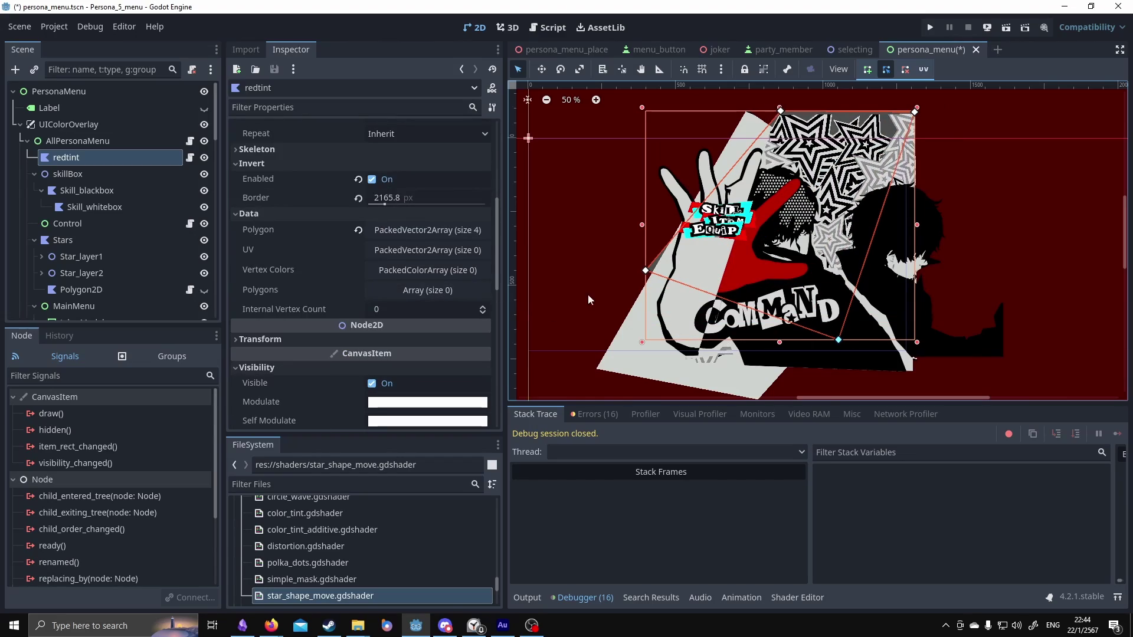
click(827, 342)
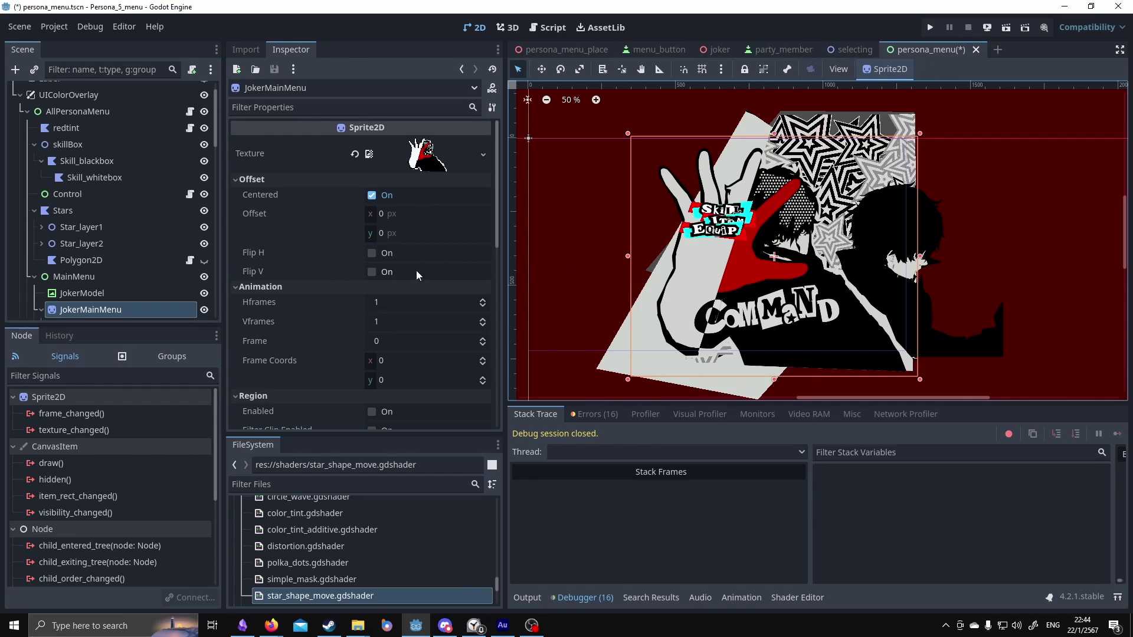
- Open redtint's copy_polygon.gd script to examine how it copies the target polygon, and return to the 2D view
click(104, 243)
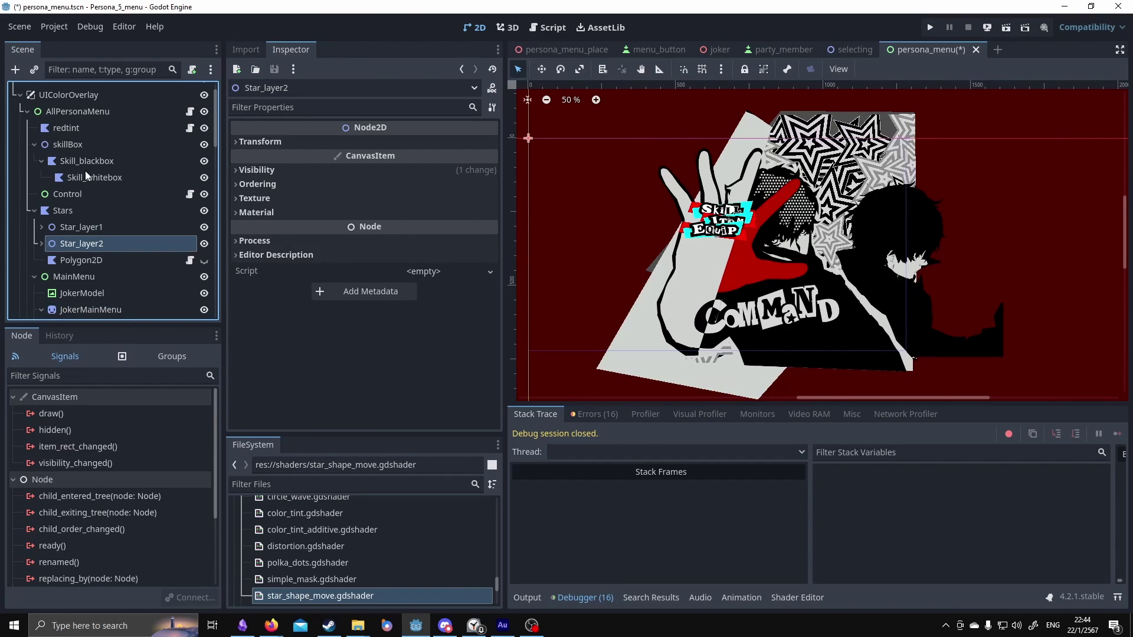
click(83, 132)
click(190, 128)
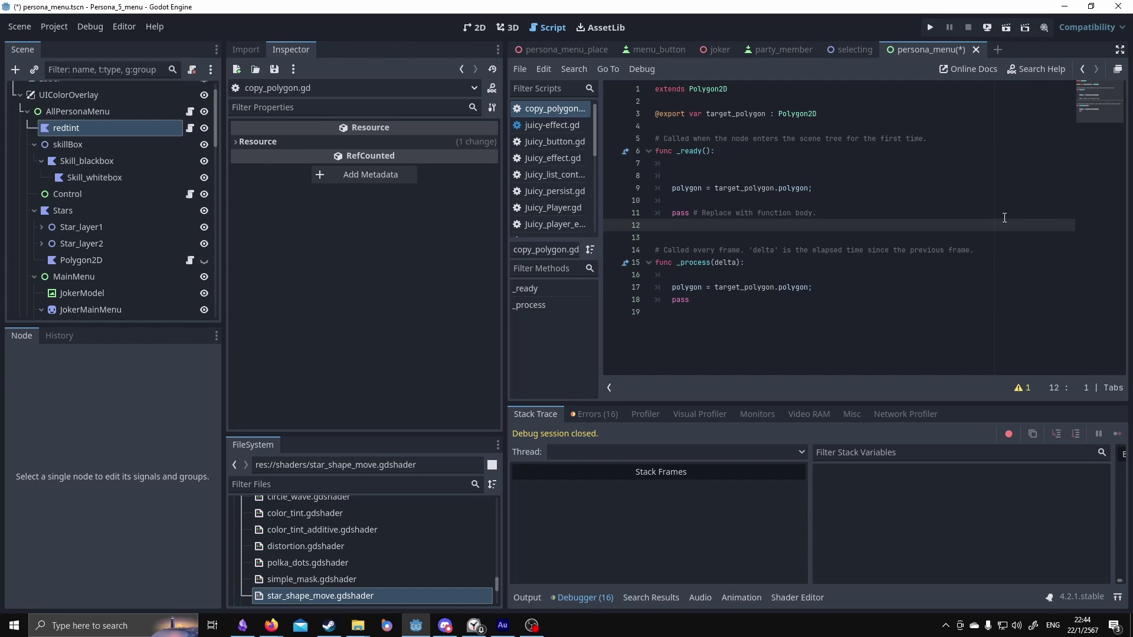
click(875, 158)
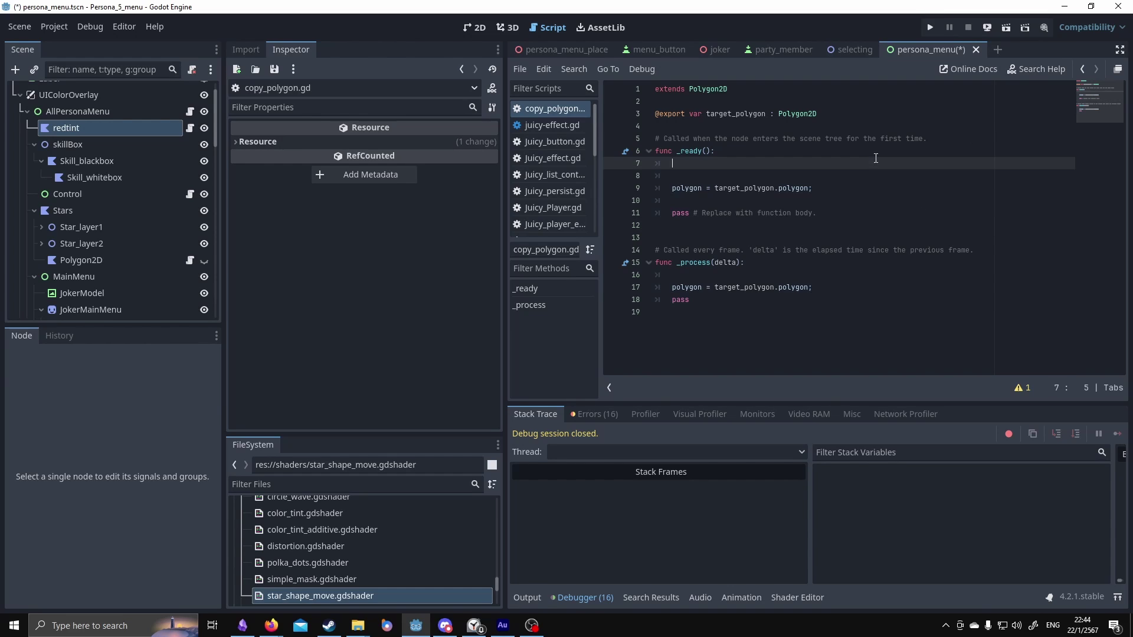
click(1084, 71)
click(1083, 71)
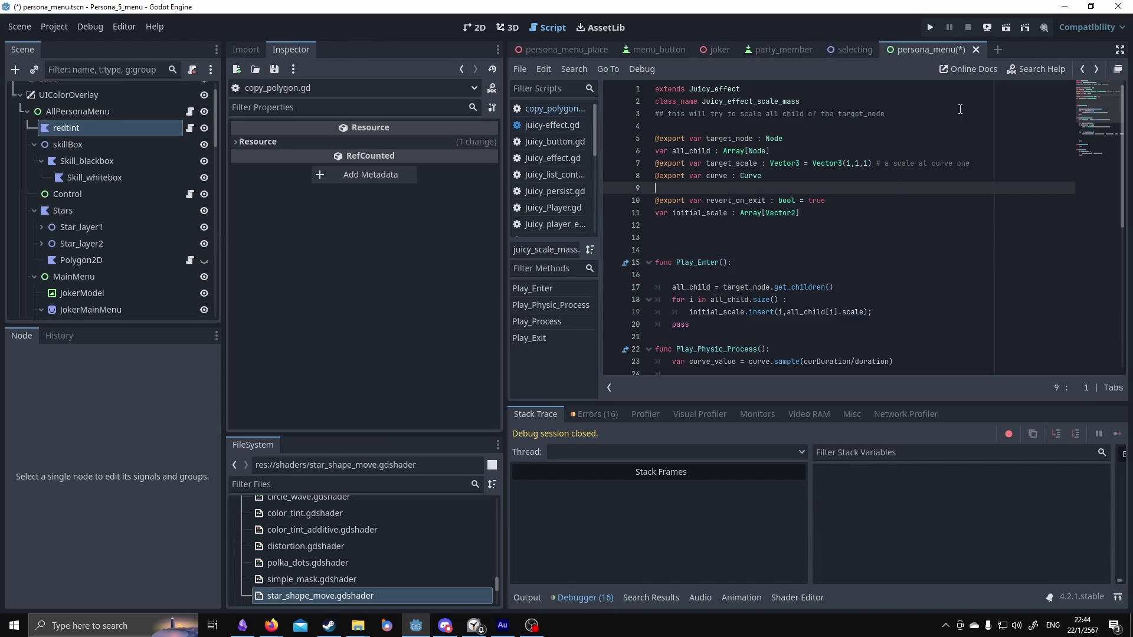
click(475, 27)
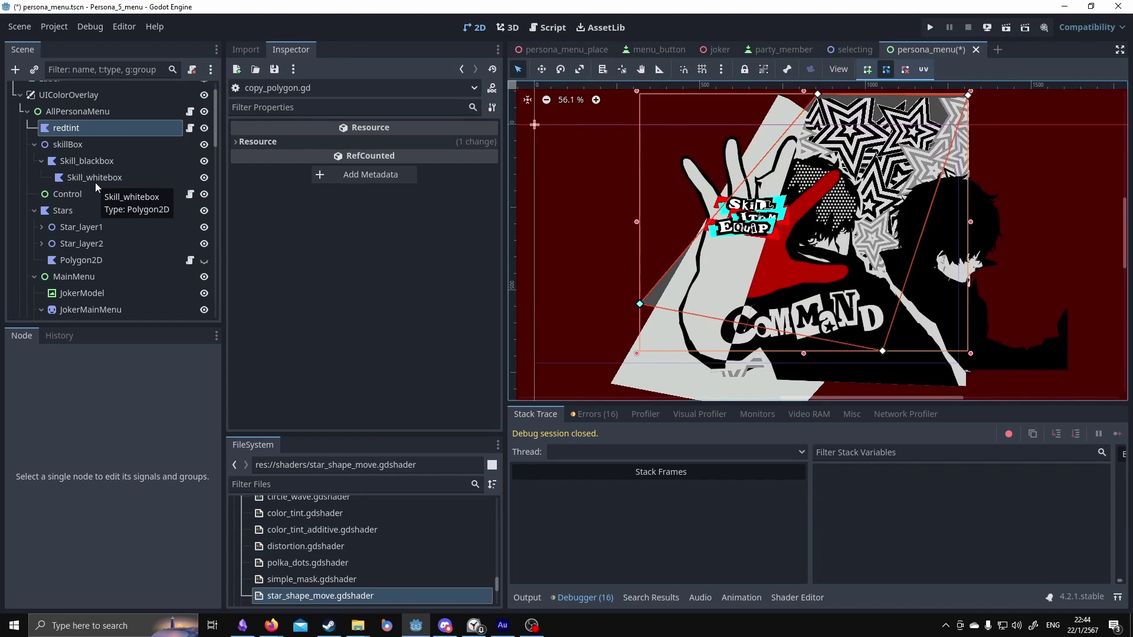
- Move the lower-left corner point of the Stars polygon outward past Joker's raised hand
click(68, 212)
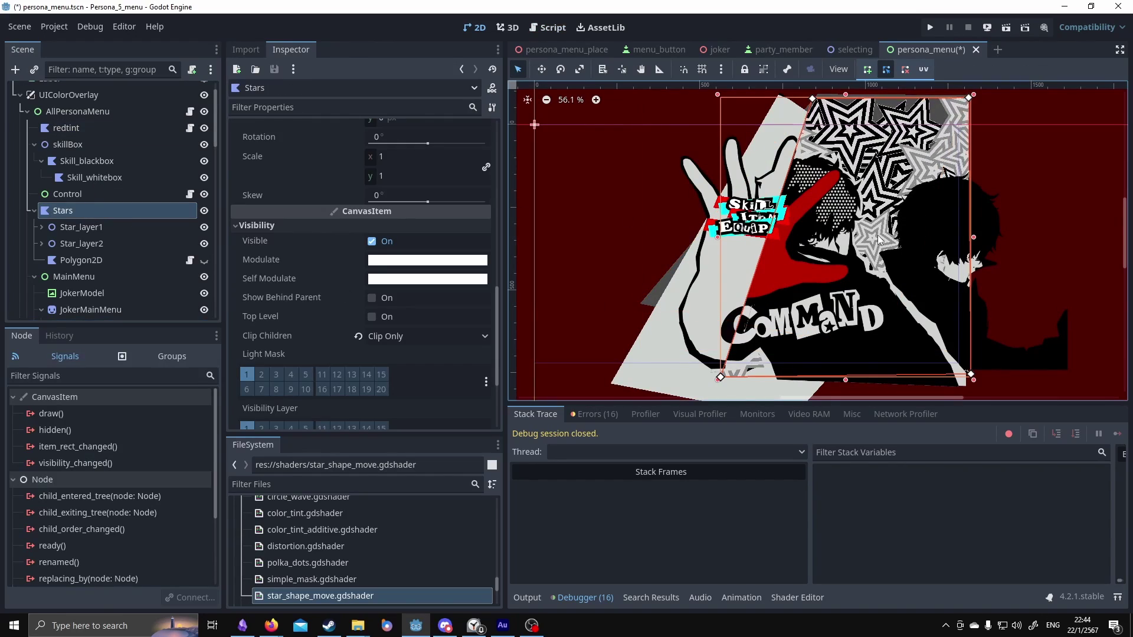
mouse_move(870, 240)
middle_down()
mouse_move(882, 238)
mouse_move(853, 241)
middle_up()
scroll(826, 253, up, 1)
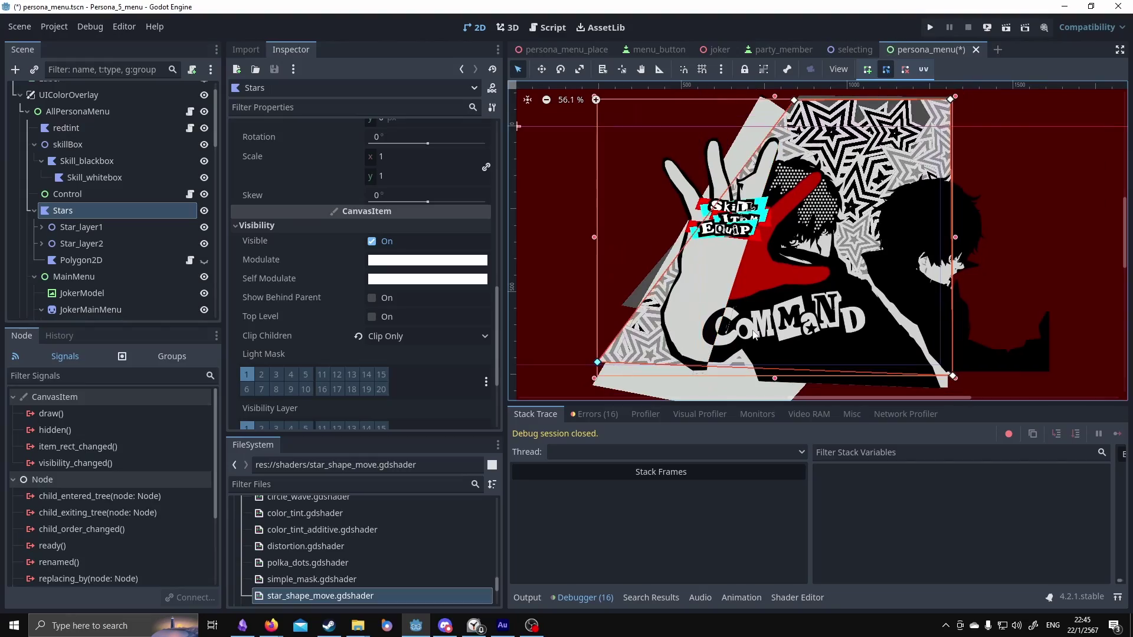
- Run the project, open the skill menu, go back and reopen it to preview the background transition, and stop the game
key(F5)
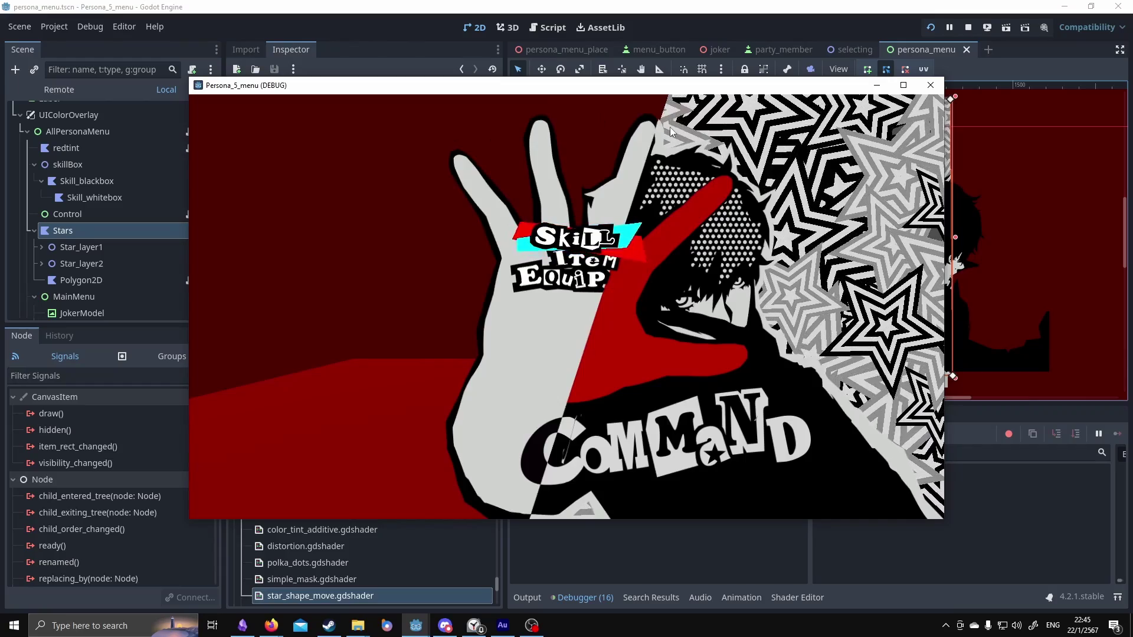
key(Return)
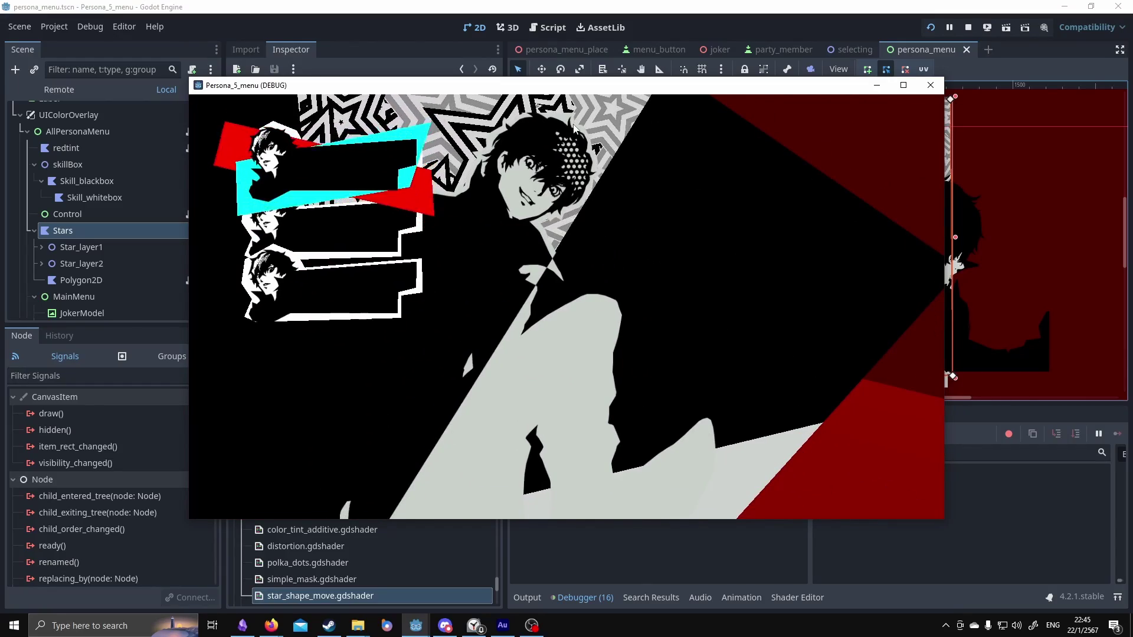
key(Escape)
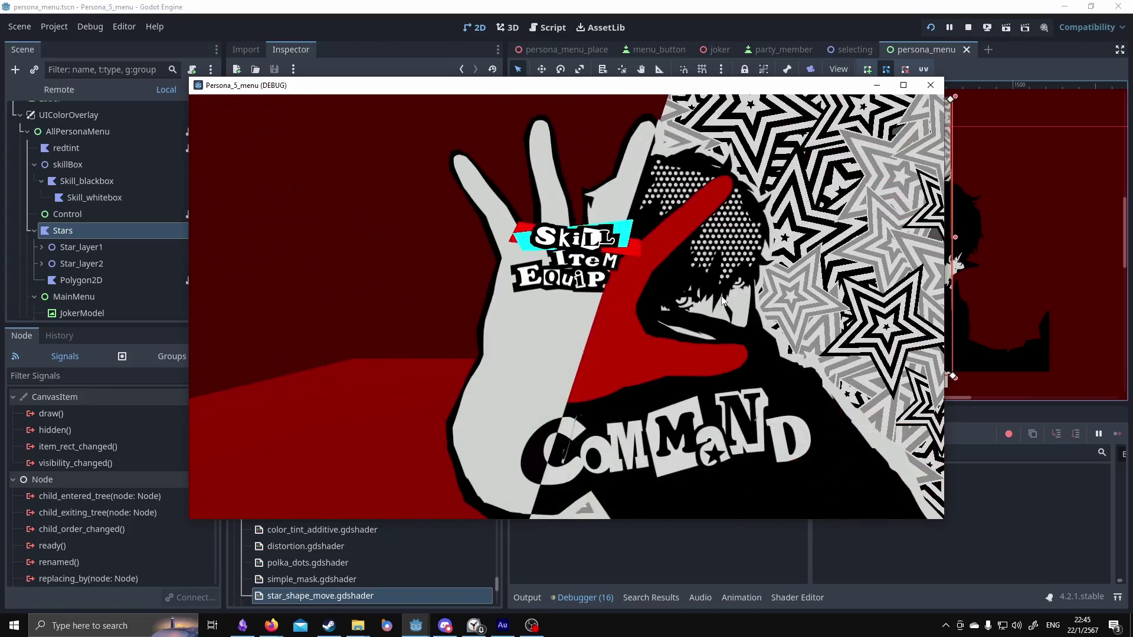
key(Return)
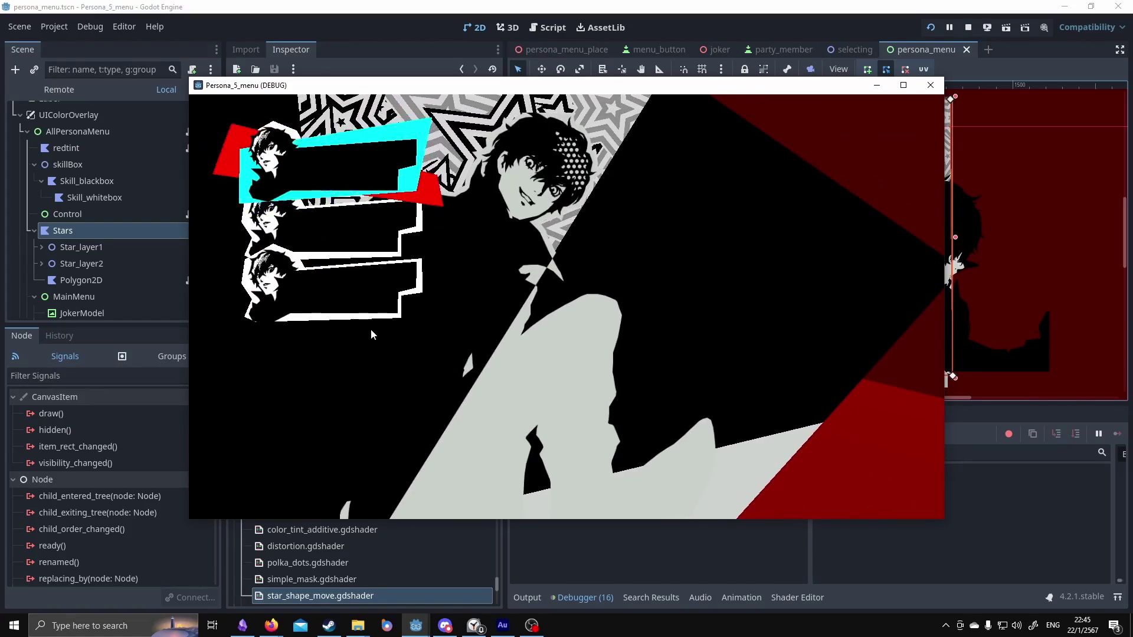
key(F8)
- Find the MenuAnimationPlayer node and examine its Skill_transition and main_menu_start animation tracks
scroll(76, 235, down, 7)
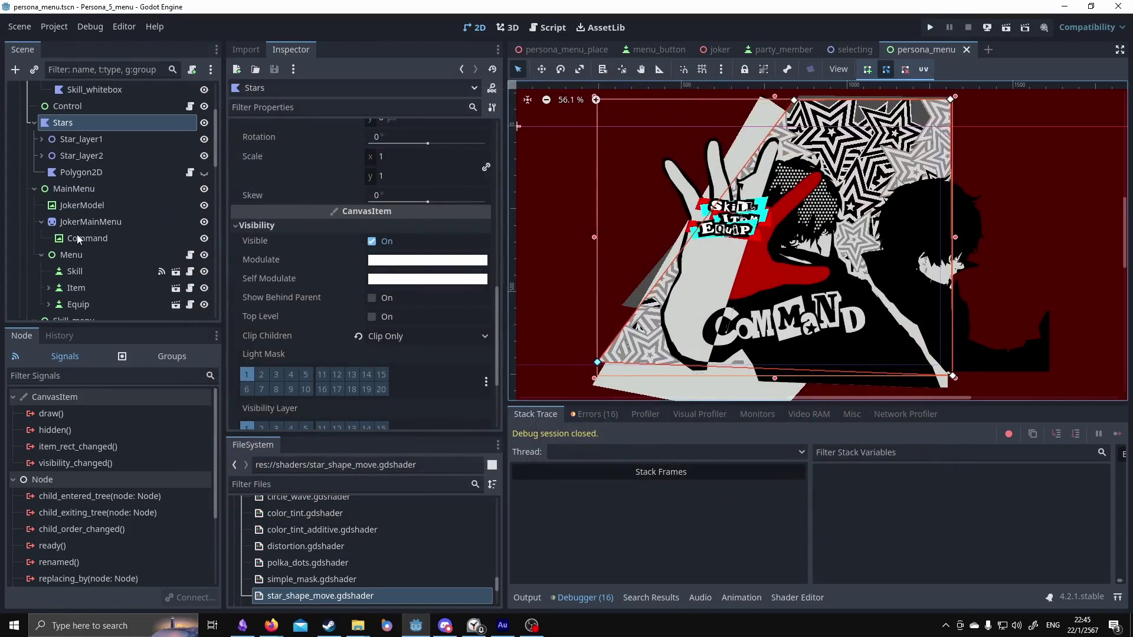
scroll(77, 235, down, 5)
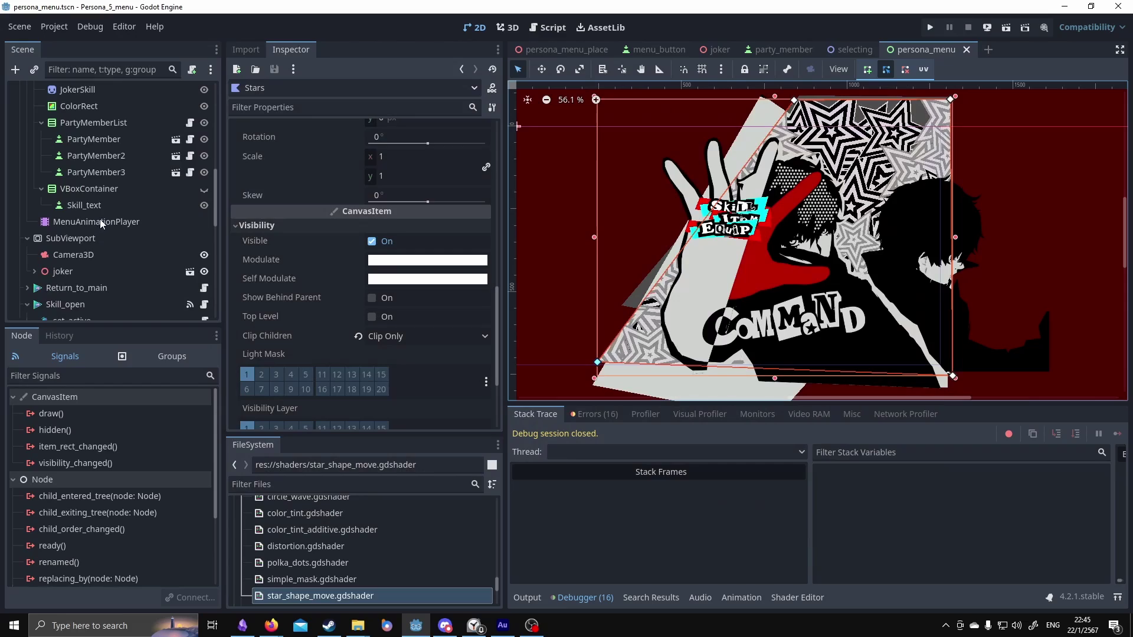
click(95, 164)
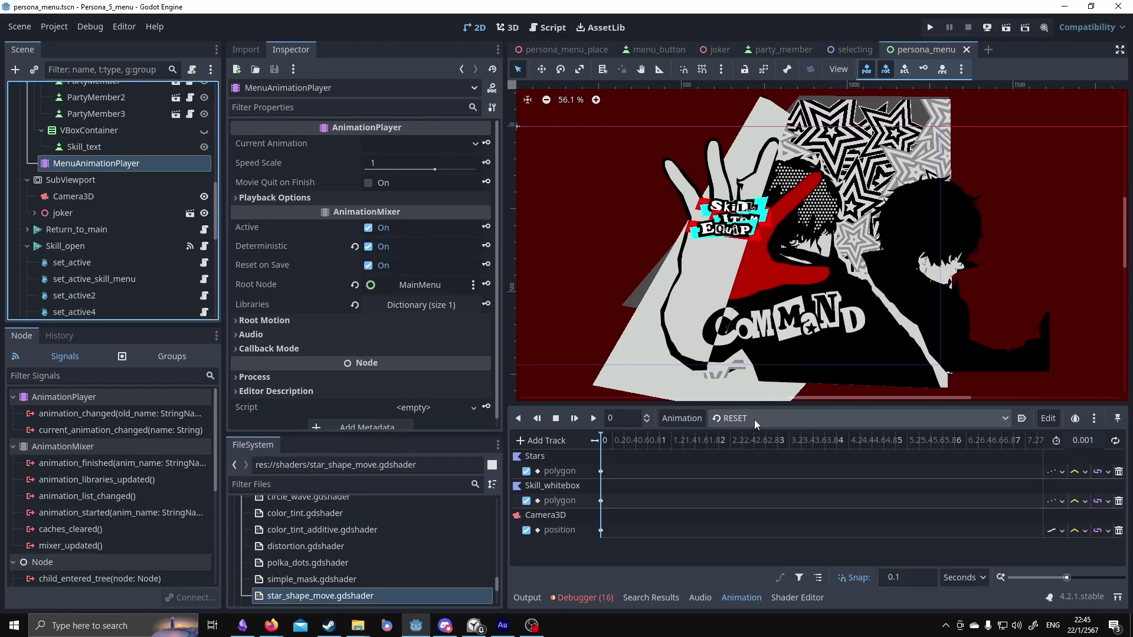
click(831, 418)
click(778, 452)
click(802, 419)
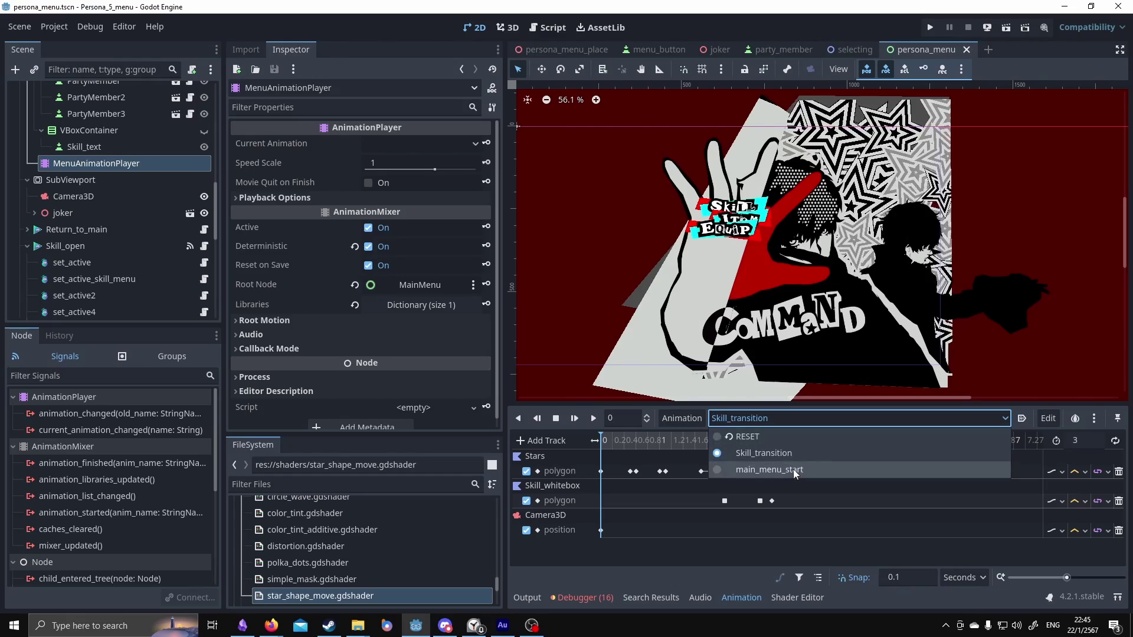
click(769, 469)
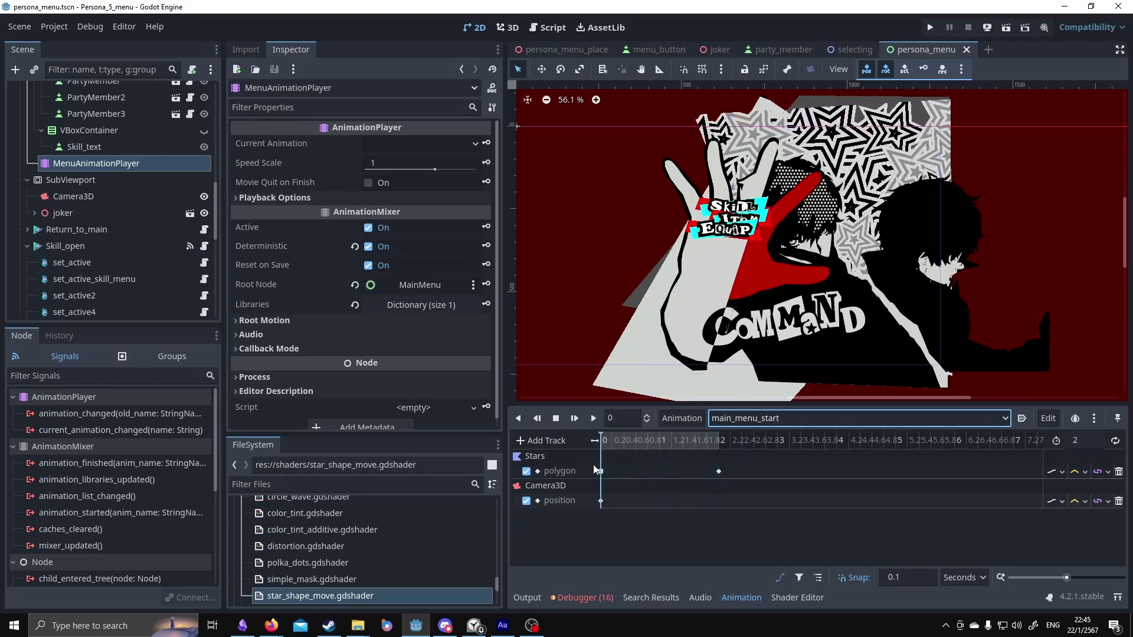
- Load the Skill_transition animation and scrub its timeline to 3 seconds to view the moving star polygon
click(855, 418)
click(767, 450)
drag(614, 447, 789, 460)
scroll(915, 236, left, 1)
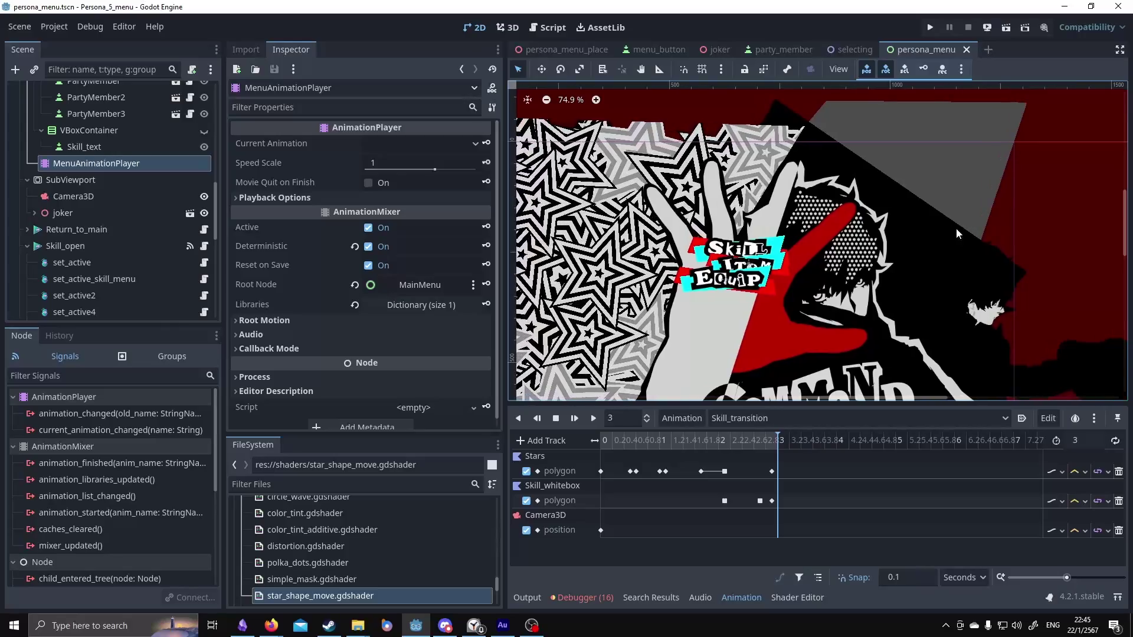
- Select the Skill_blackbox polygon among the overlapping nodes beside Joker's head on the canvas
scroll(93, 215, up, 3)
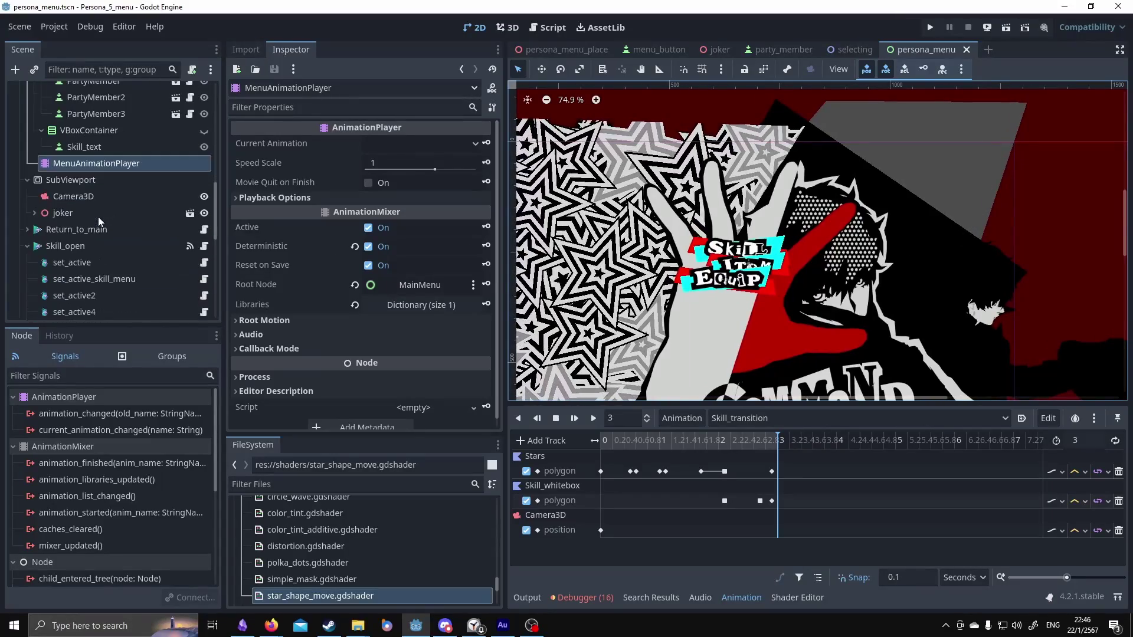
scroll(97, 221, up, 5)
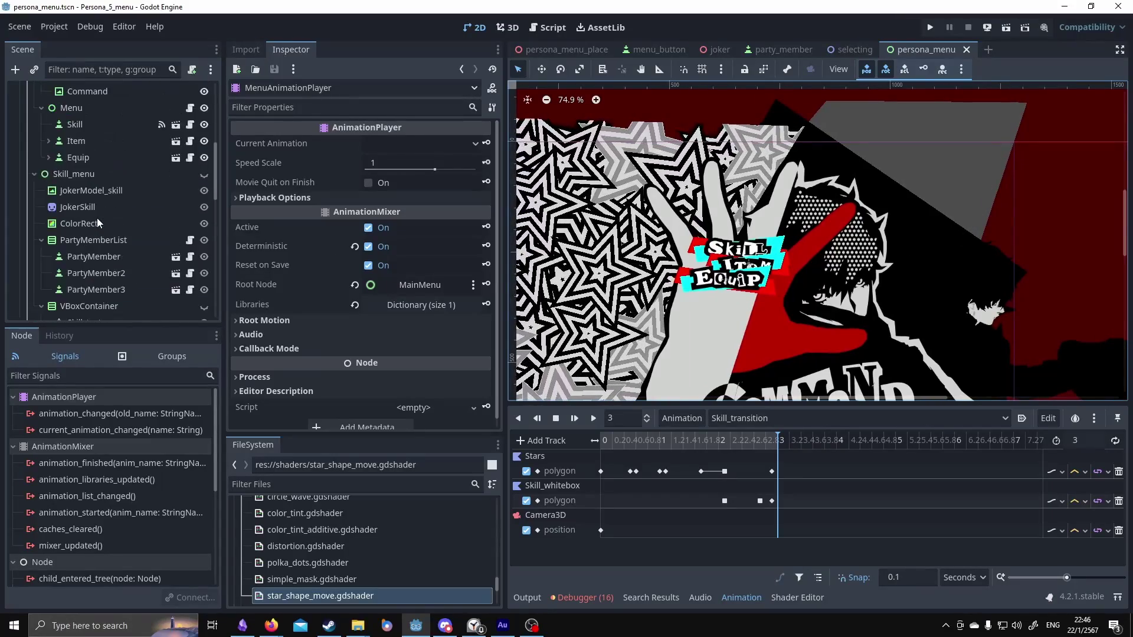
click(914, 236)
right_click(913, 234)
click(892, 207)
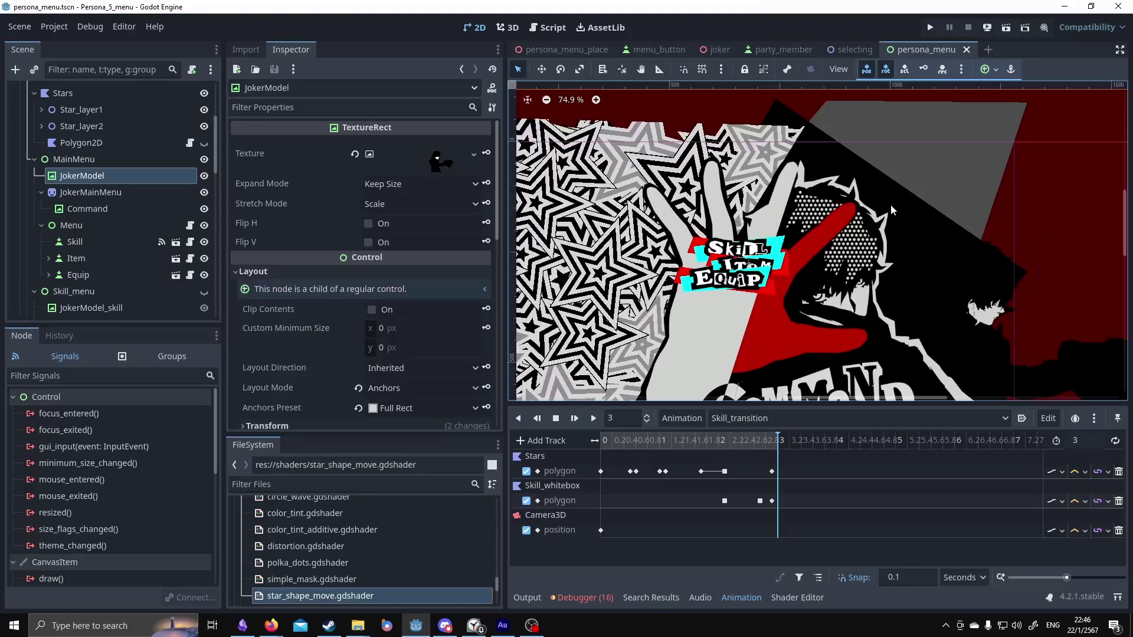
alt+right_click(890, 204)
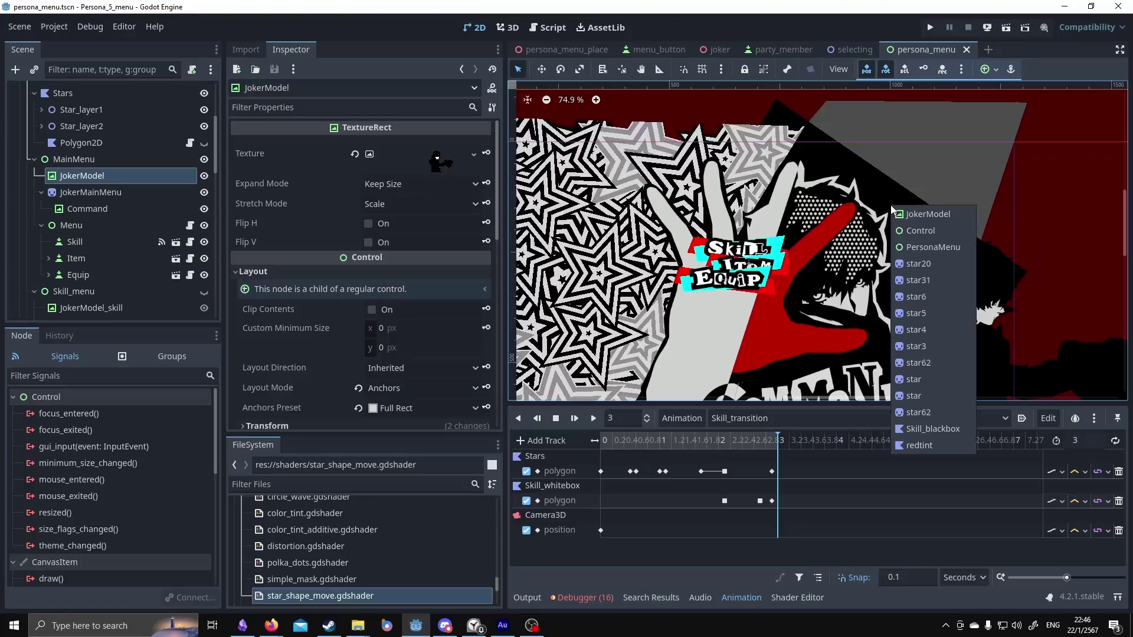
click(939, 428)
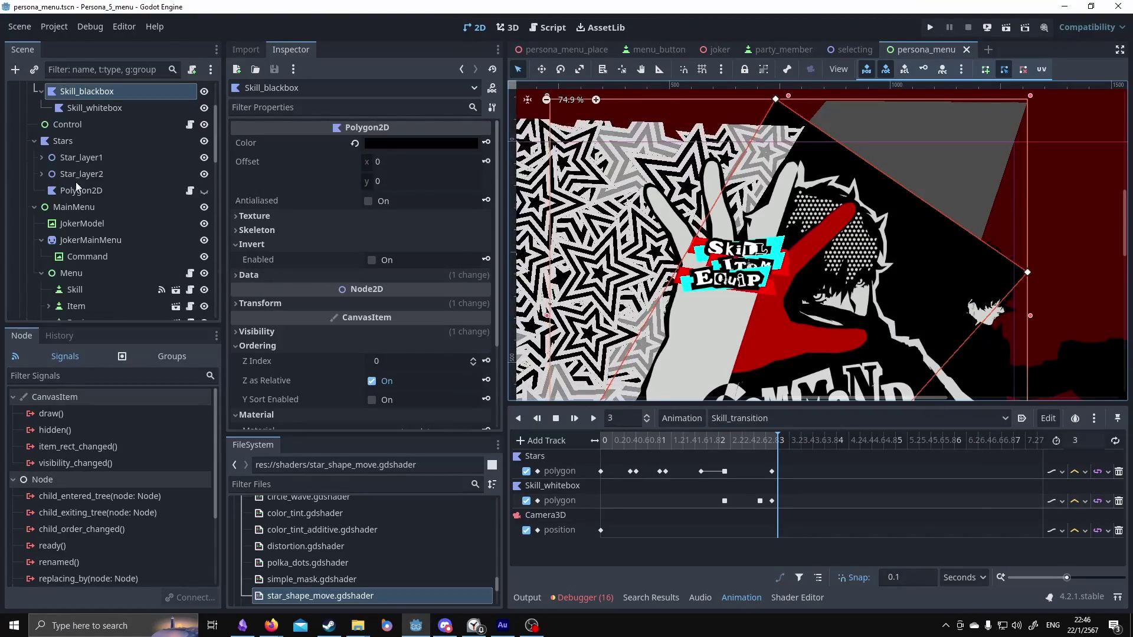
- Try moving point 2 of the Skill_whitebox polygon upward over the black box, and scrub Skill_transition to 3 seconds
click(94, 108)
scroll(776, 247, down, 1)
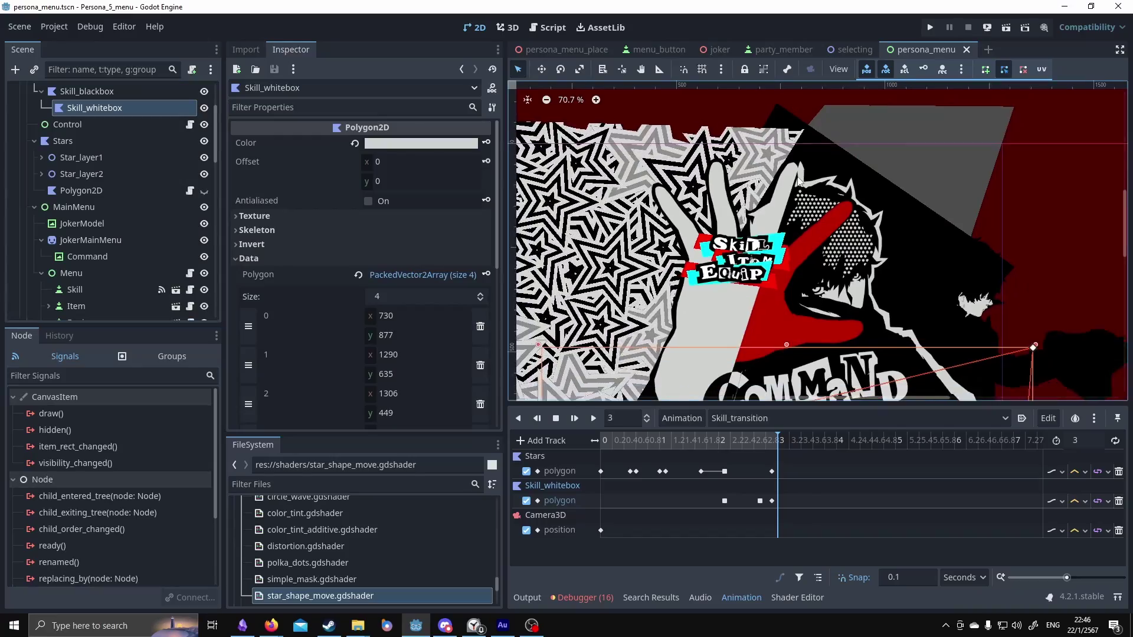
middle_drag(776, 248, 776, 196)
middle_drag(854, 148, 842, 95)
scroll(854, 184, down, 3)
scroll(842, 95, down, 2)
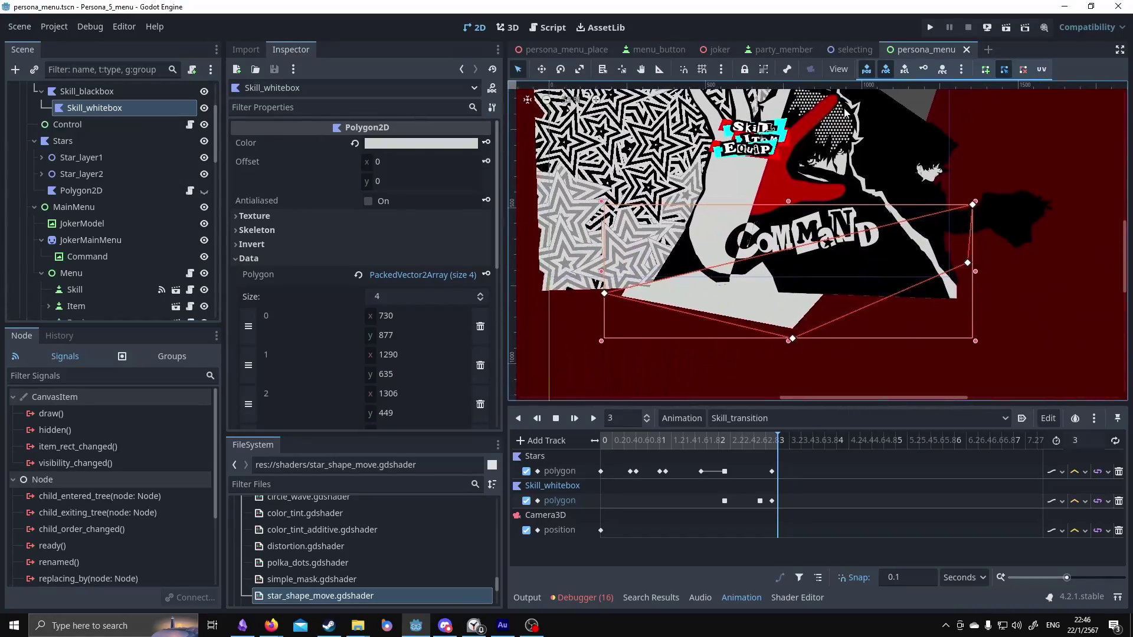
middle_drag(915, 269, 931, 323)
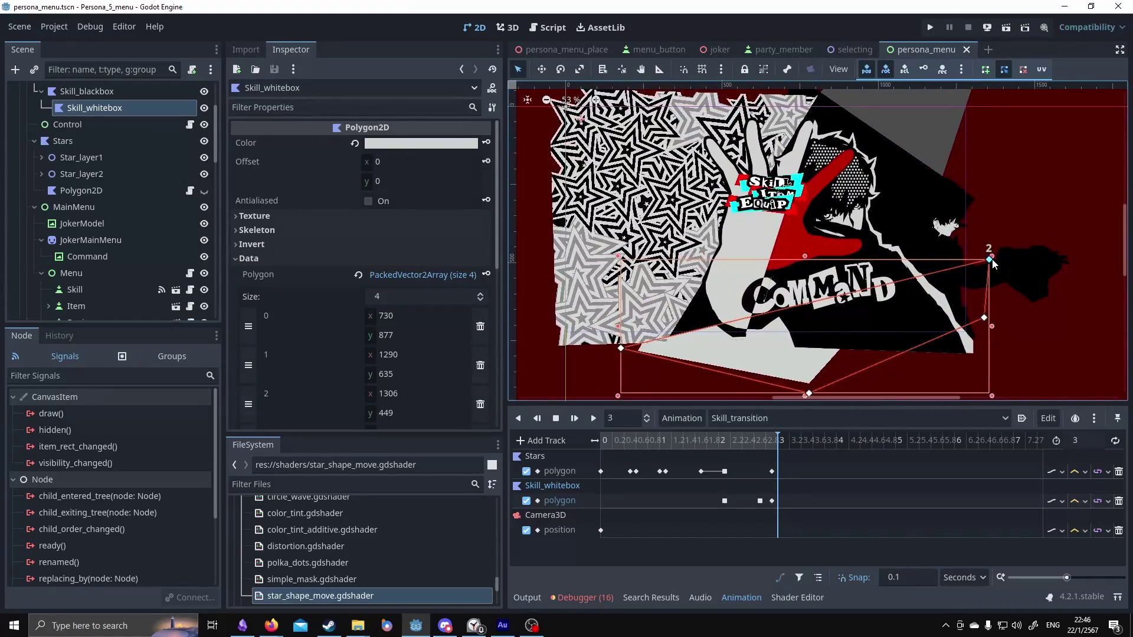
drag(988, 259, 802, 98)
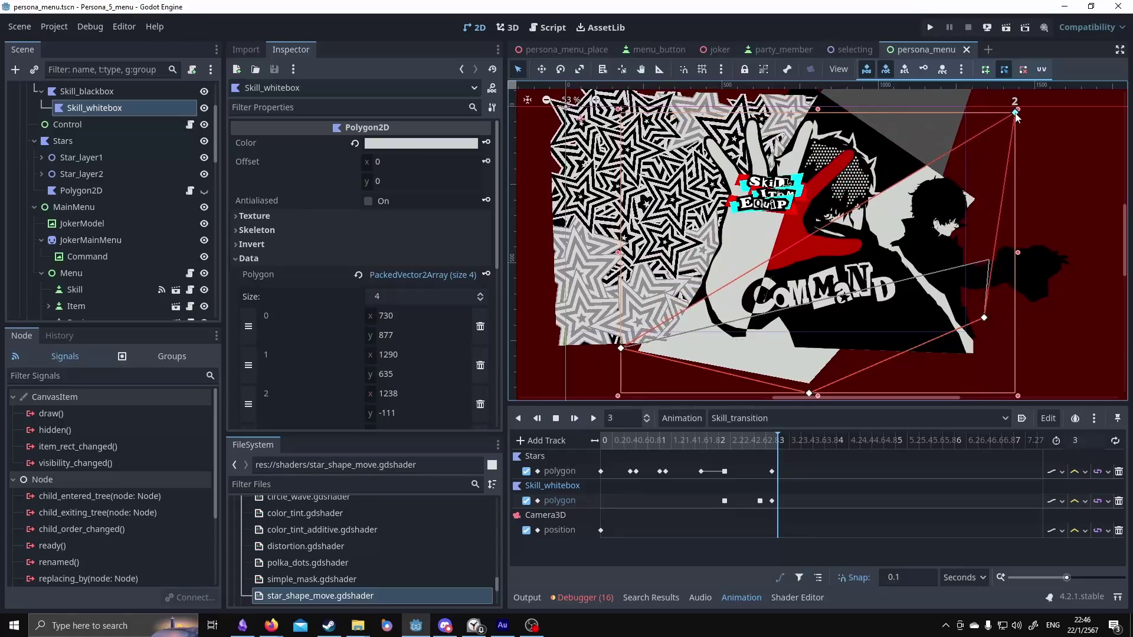
click(682, 441)
drag(681, 439, 798, 460)
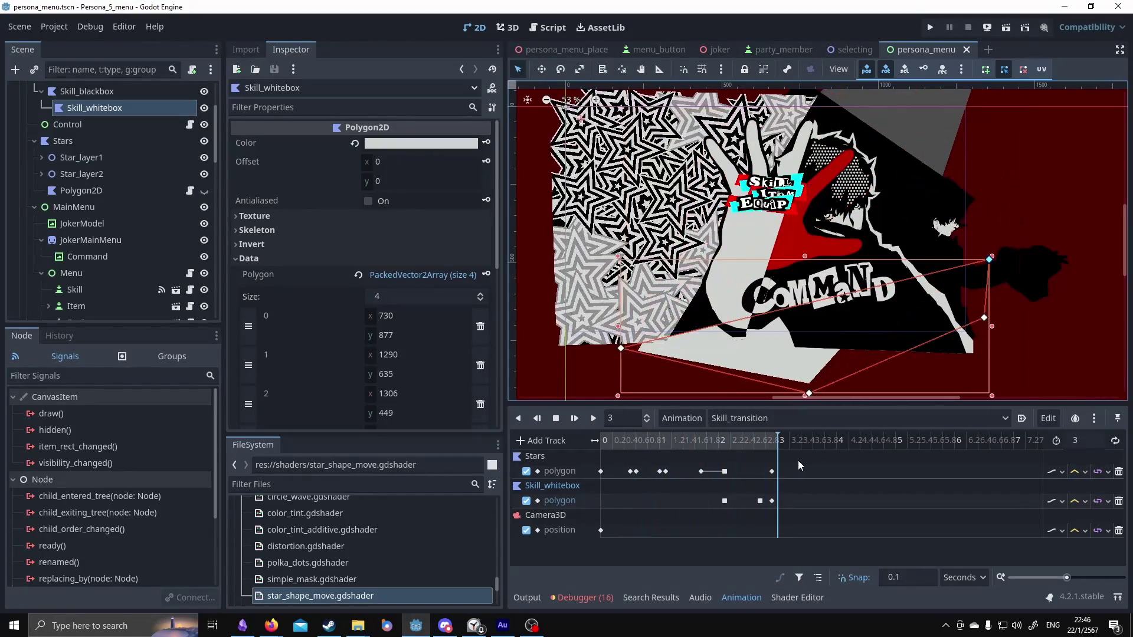
- Run the project to preview the black and white boxes in the skill menu, and close the game window
key(F5)
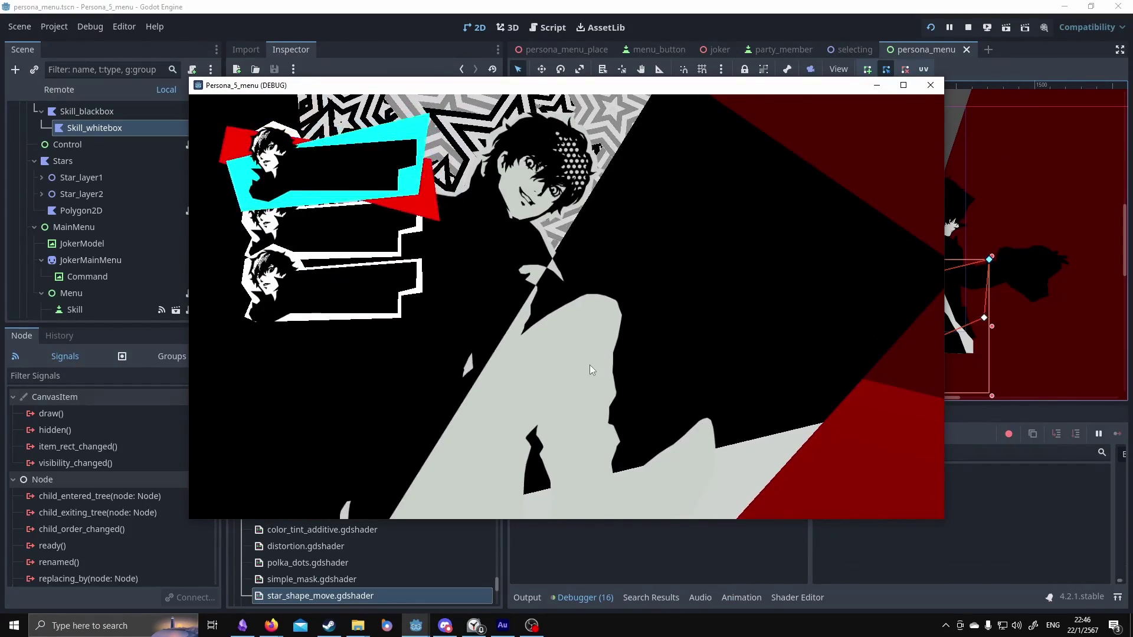
click(930, 87)
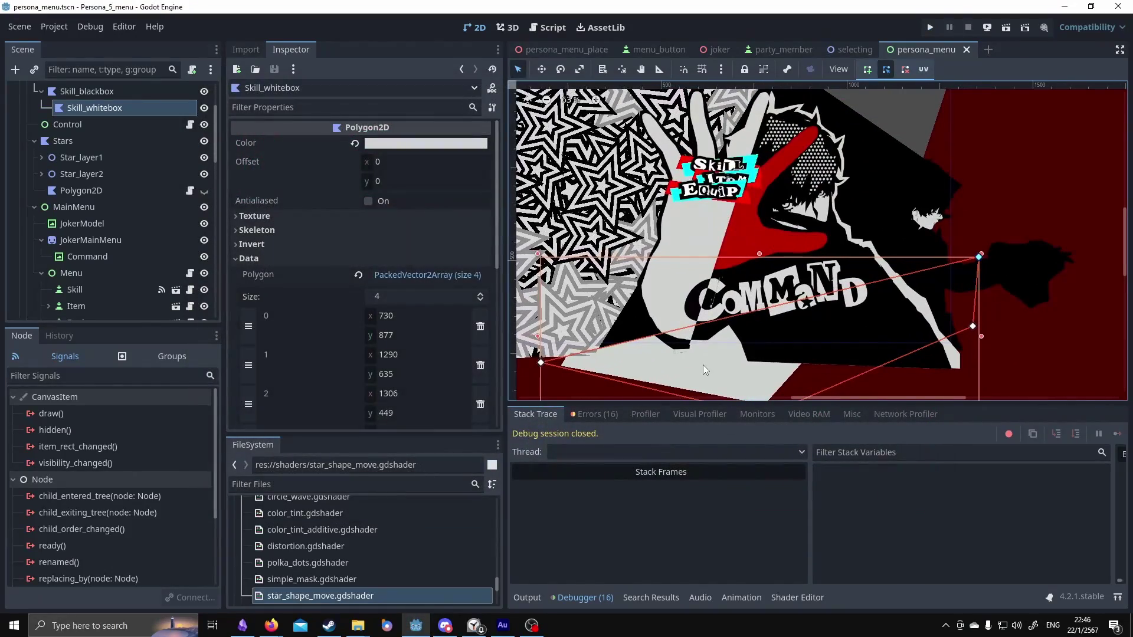
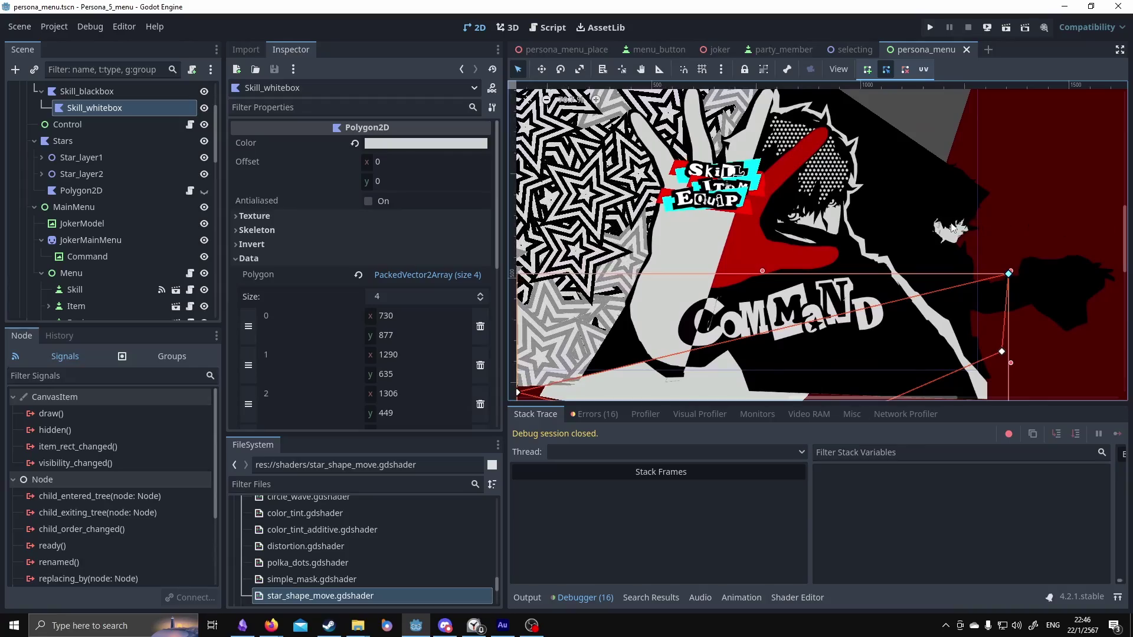
middle_drag(951, 224, 944, 225)
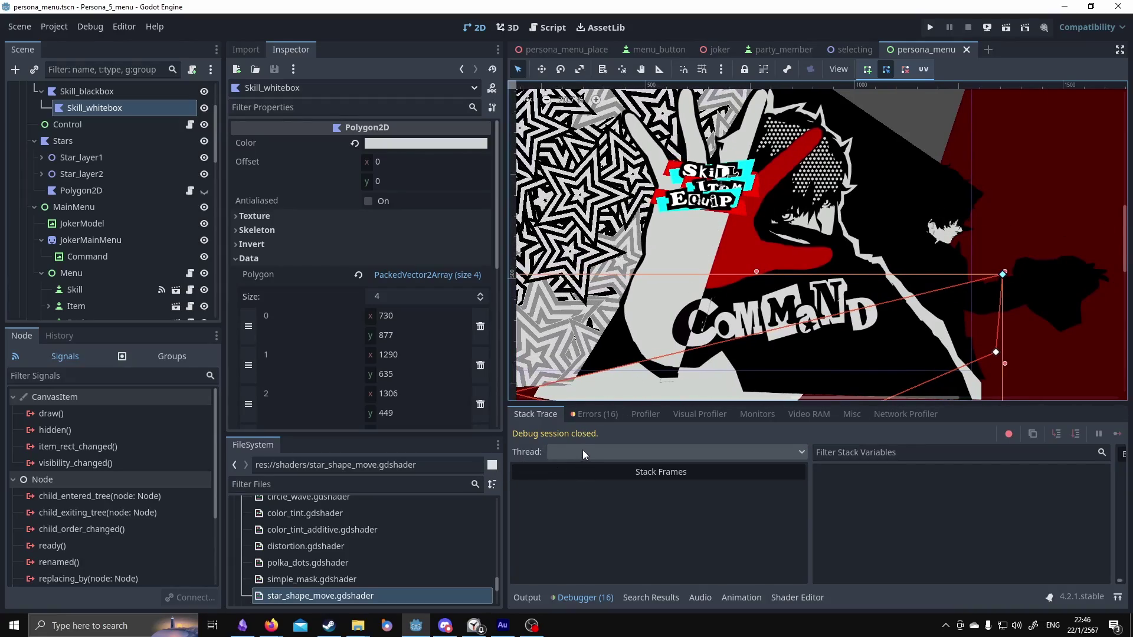
- Hide the JokerMainMenu sprite, and select the JokerModel node and expand its viewport texture properties
middle_drag(879, 156, 910, 157)
scroll(796, 251, down, 4)
scroll(130, 222, down, 2)
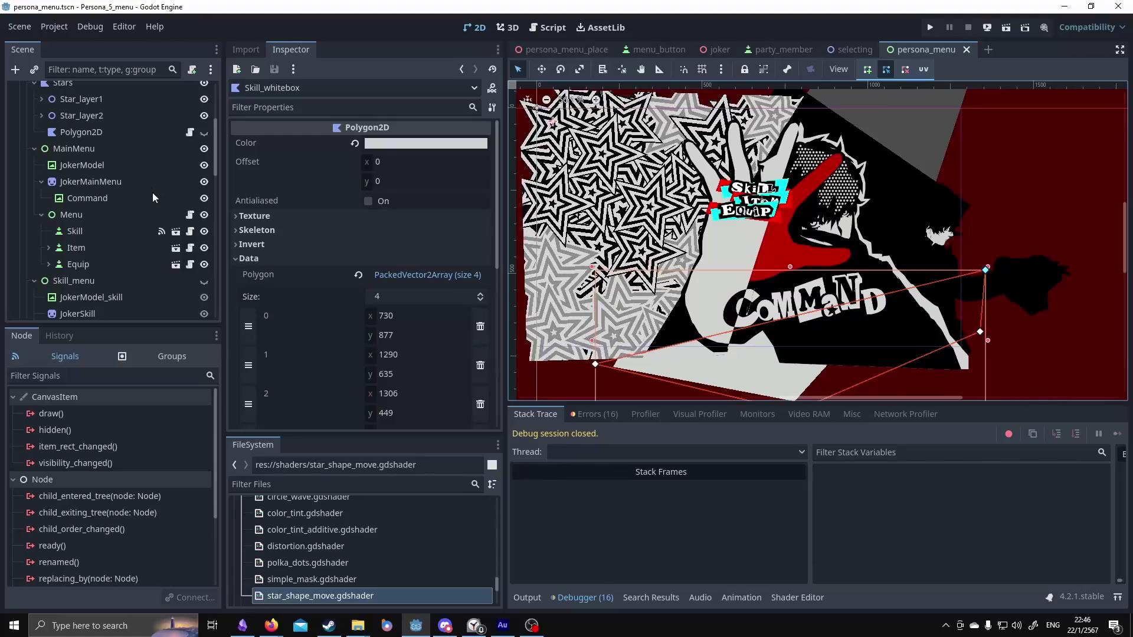
click(205, 182)
scroll(920, 247, up, 4)
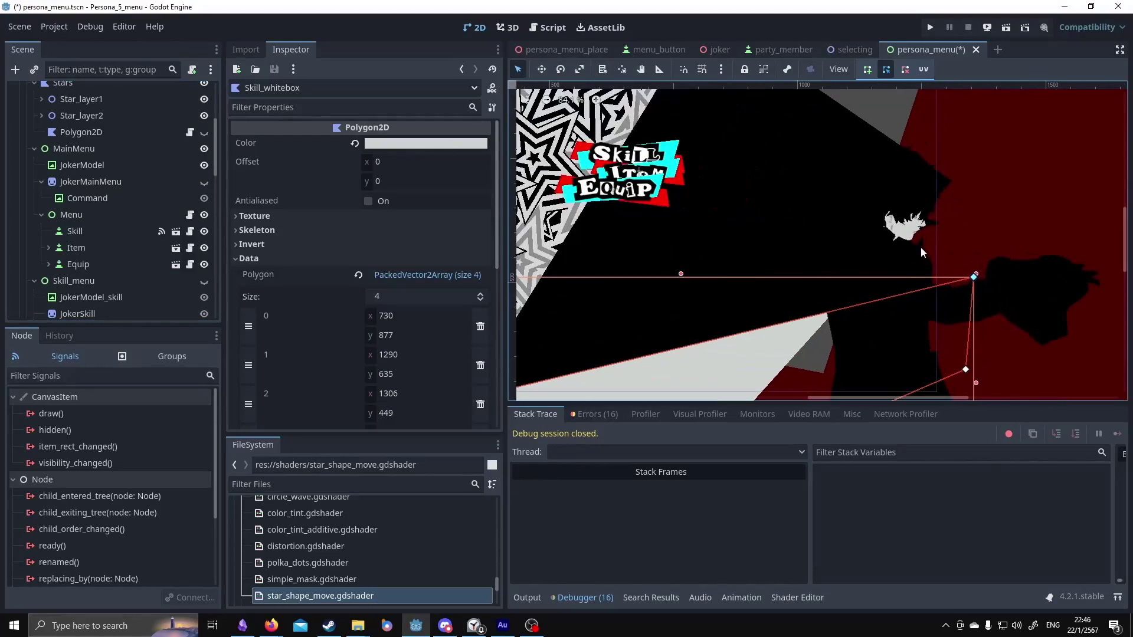
click(892, 180)
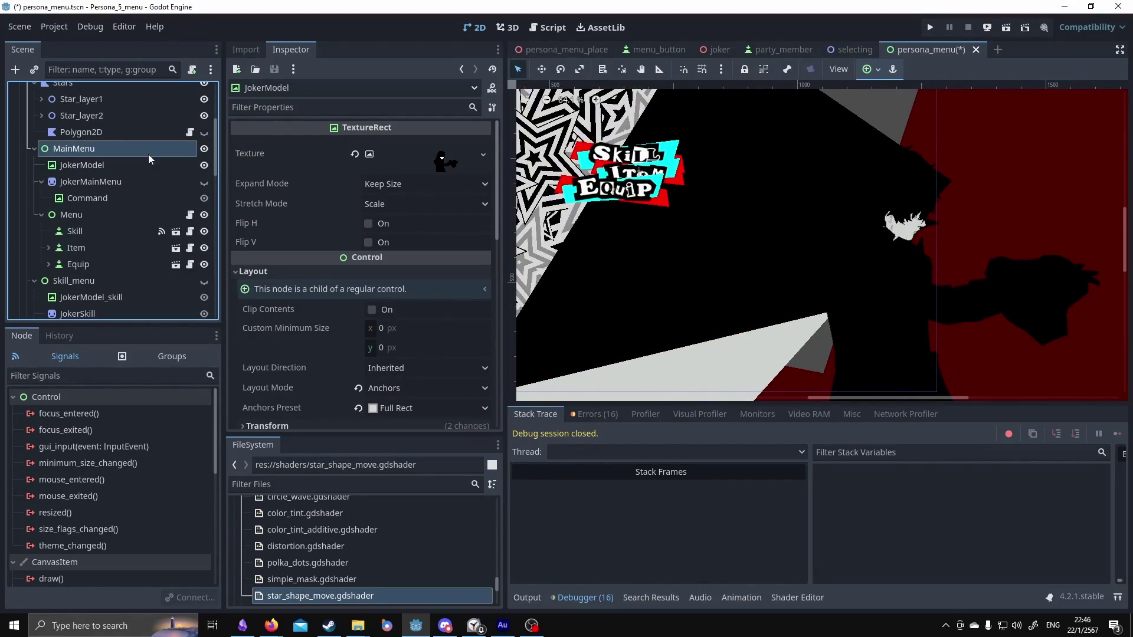
click(437, 163)
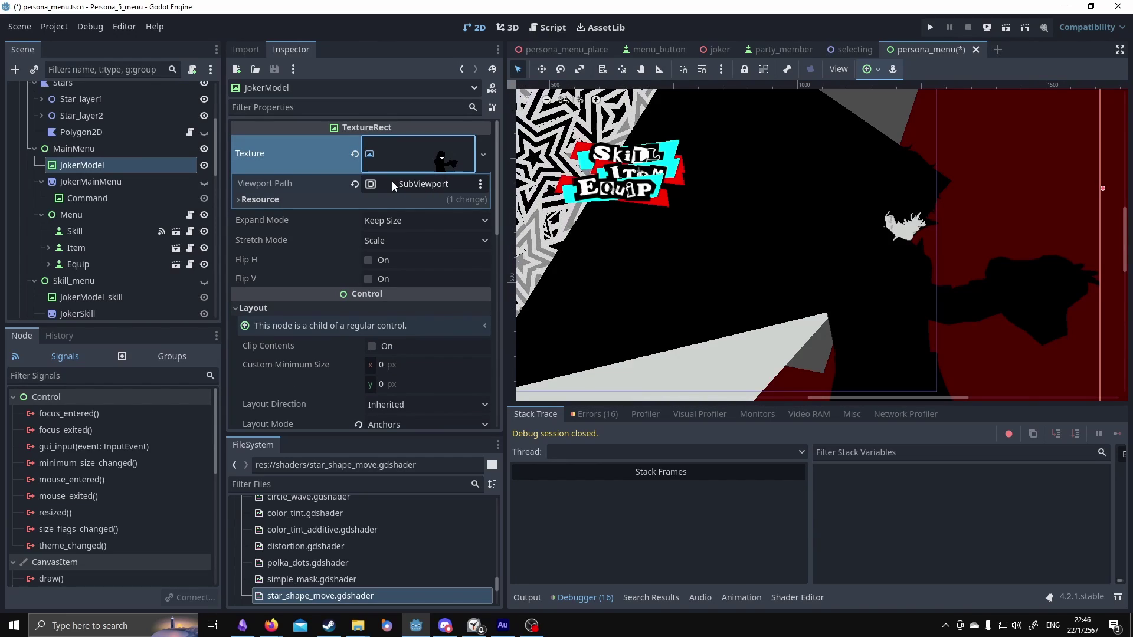
- Examine the SubViewport node and its Camera3D and joker children that render the Joker model
scroll(156, 230, down, 5)
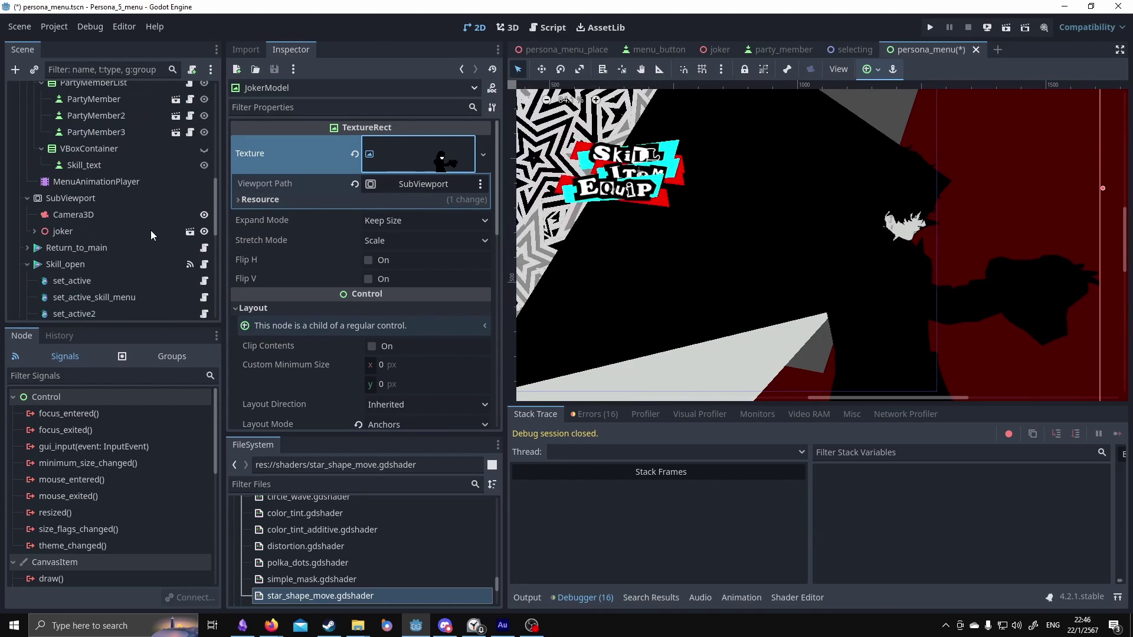
click(101, 216)
click(97, 229)
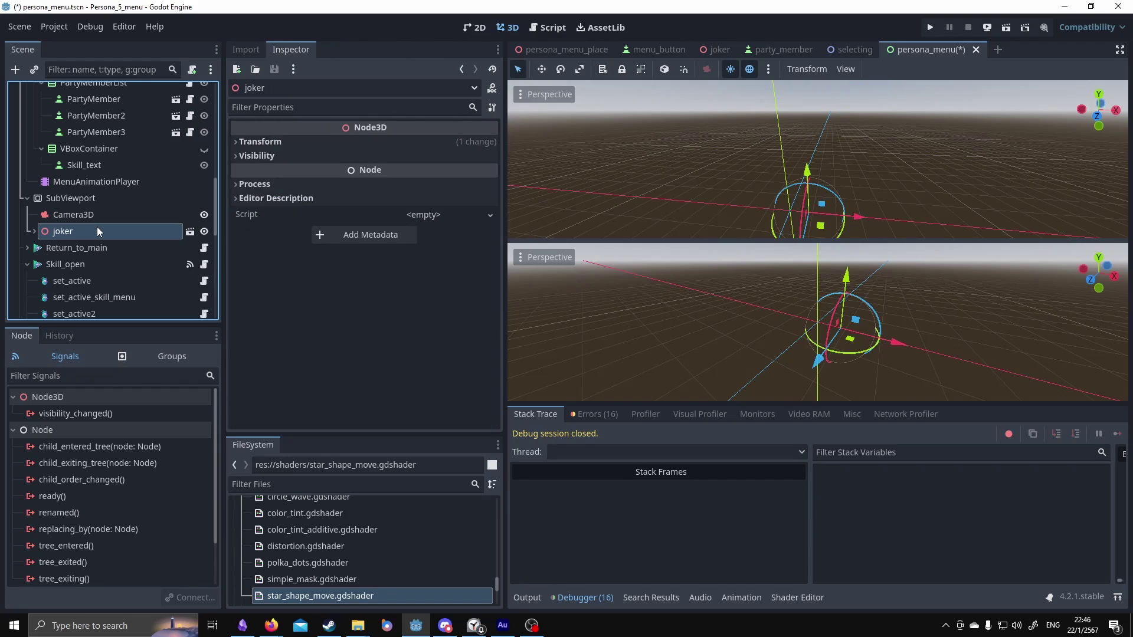
click(126, 218)
click(133, 229)
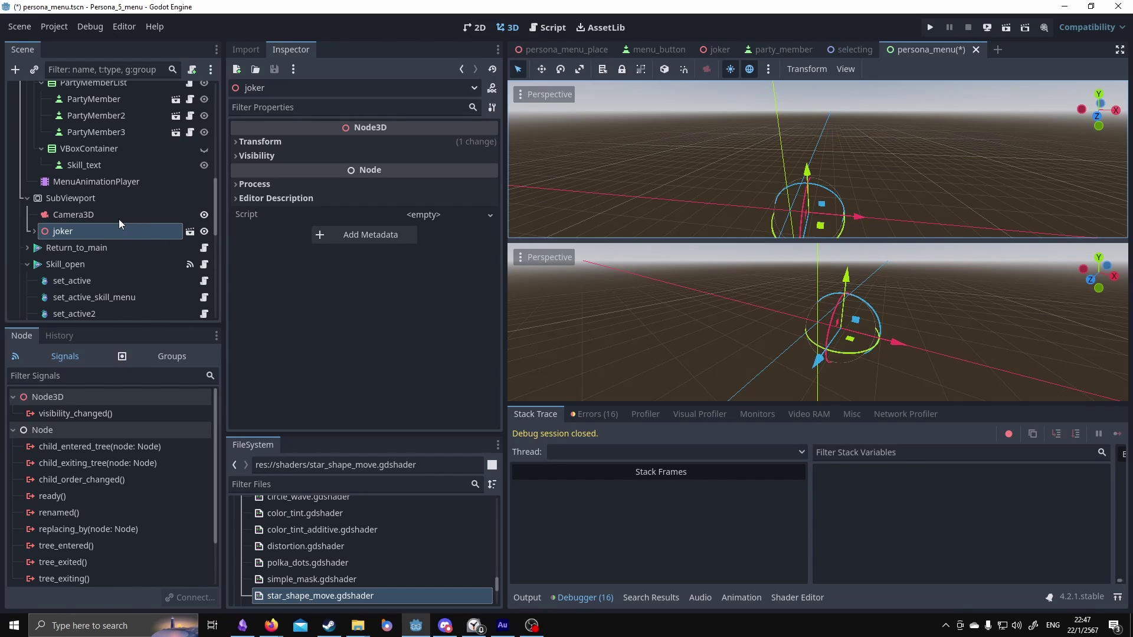
click(108, 199)
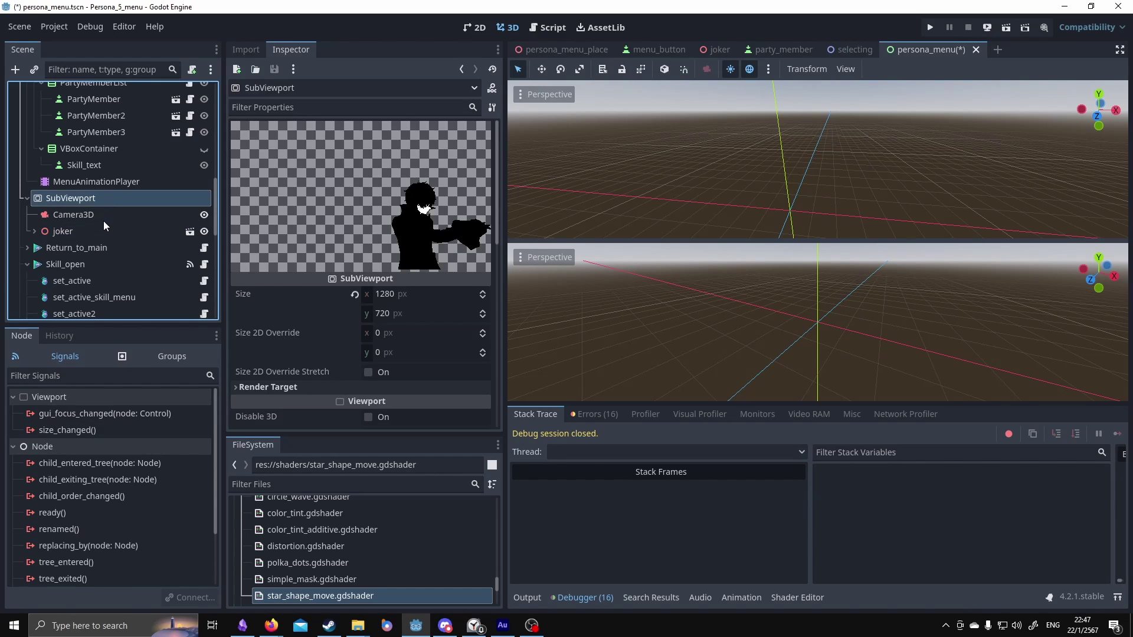
click(108, 222)
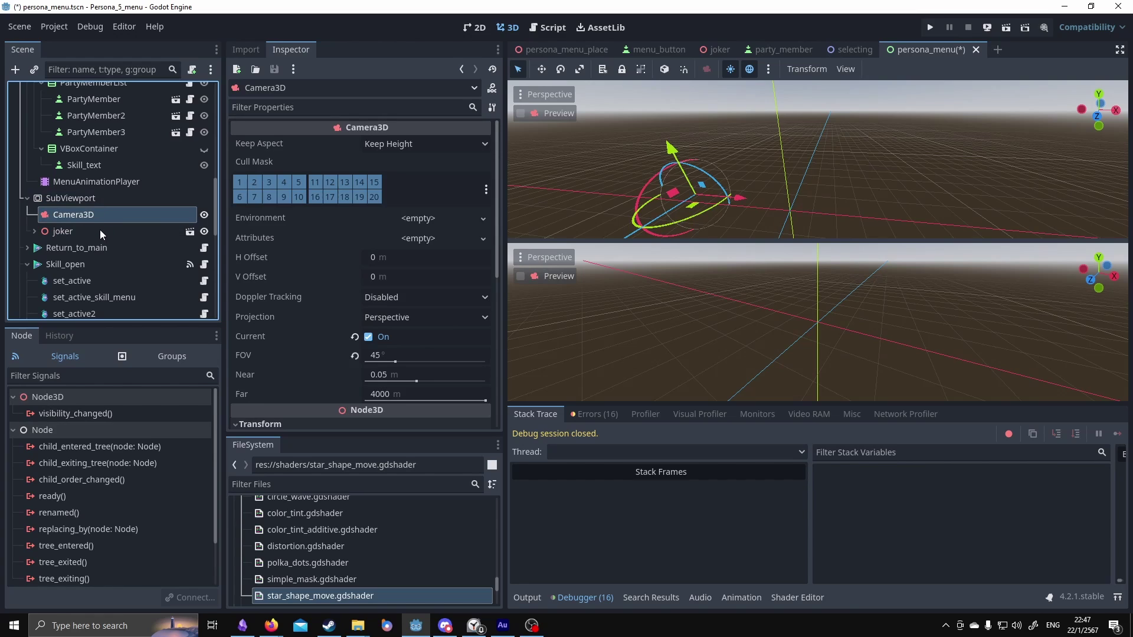
click(97, 230)
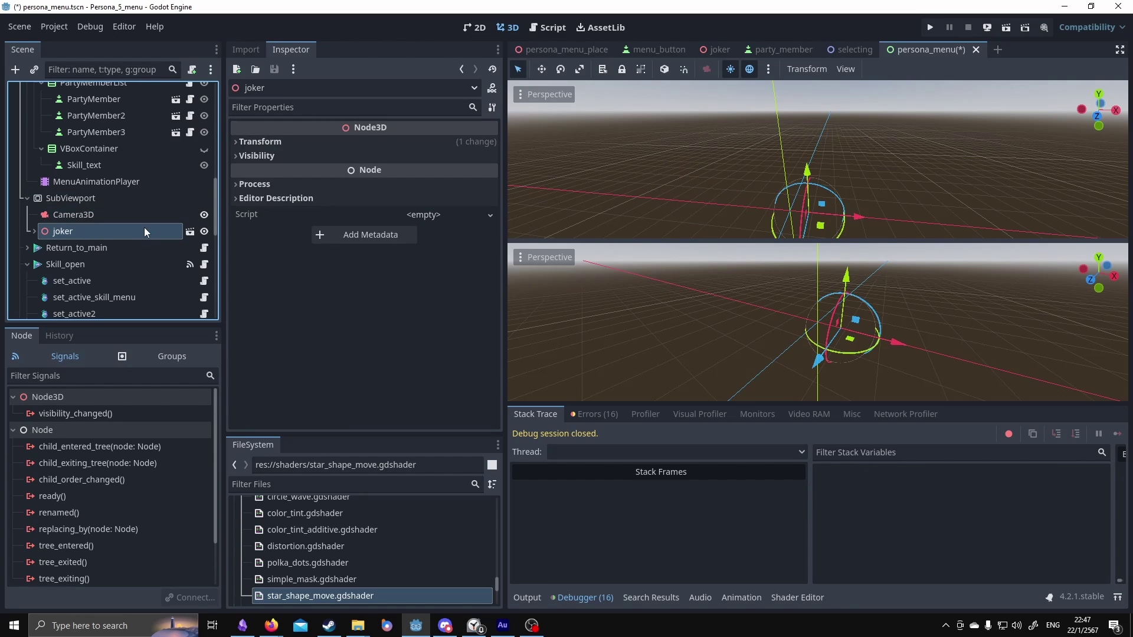
- Open the joker scene for editing and enlarge the upper 3D view around the character model
click(190, 234)
scroll(839, 163, down, 3)
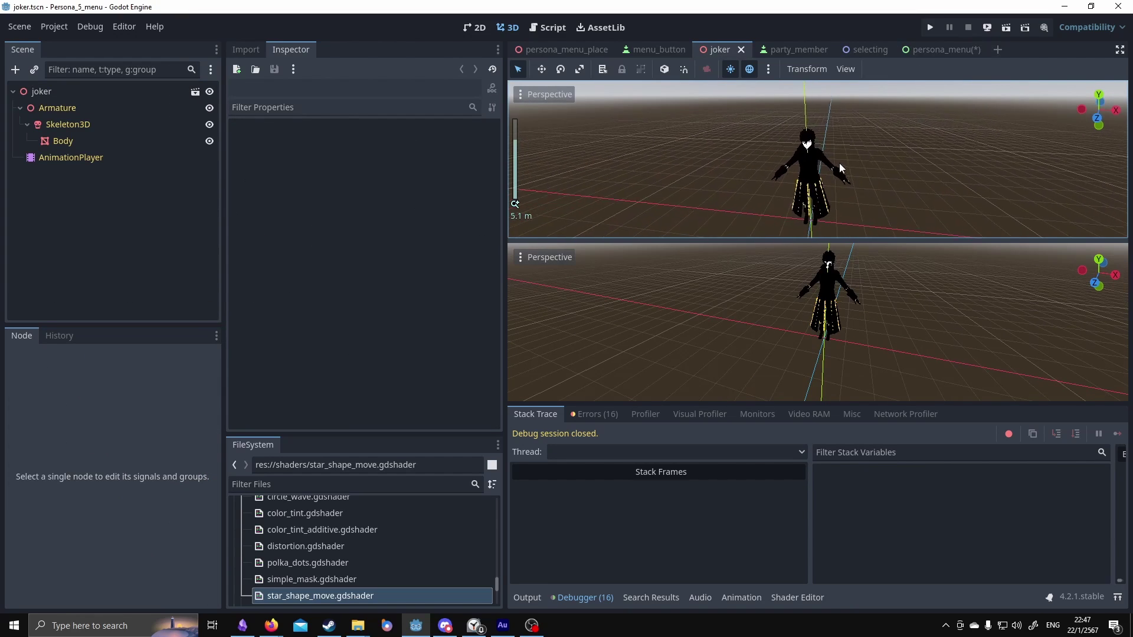
scroll(837, 148, up, 3)
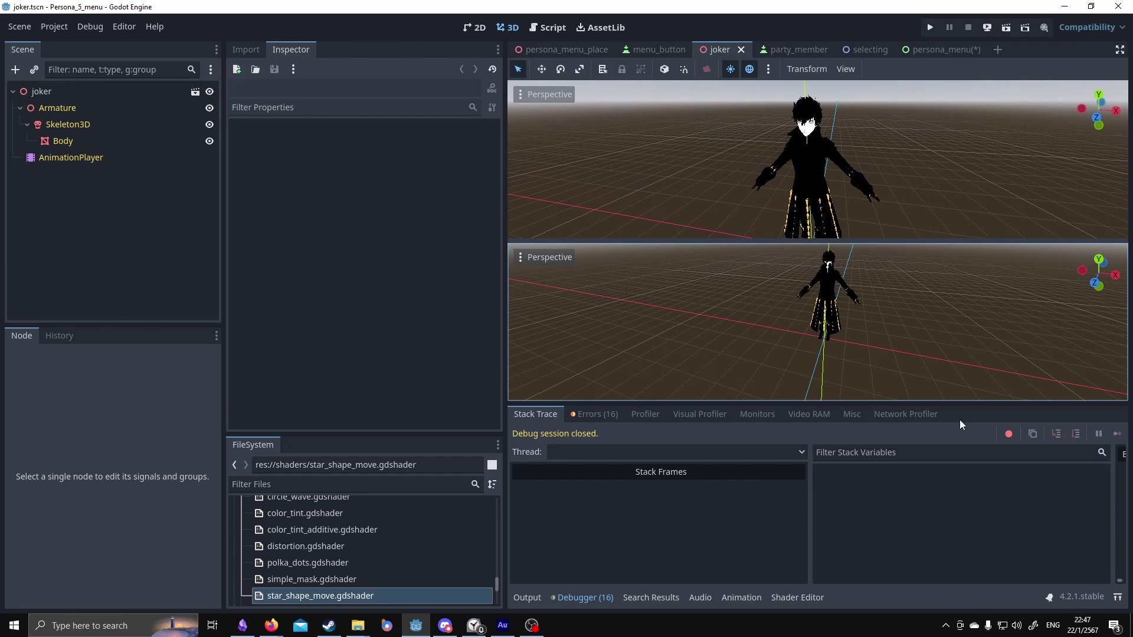
drag(872, 240, 885, 339)
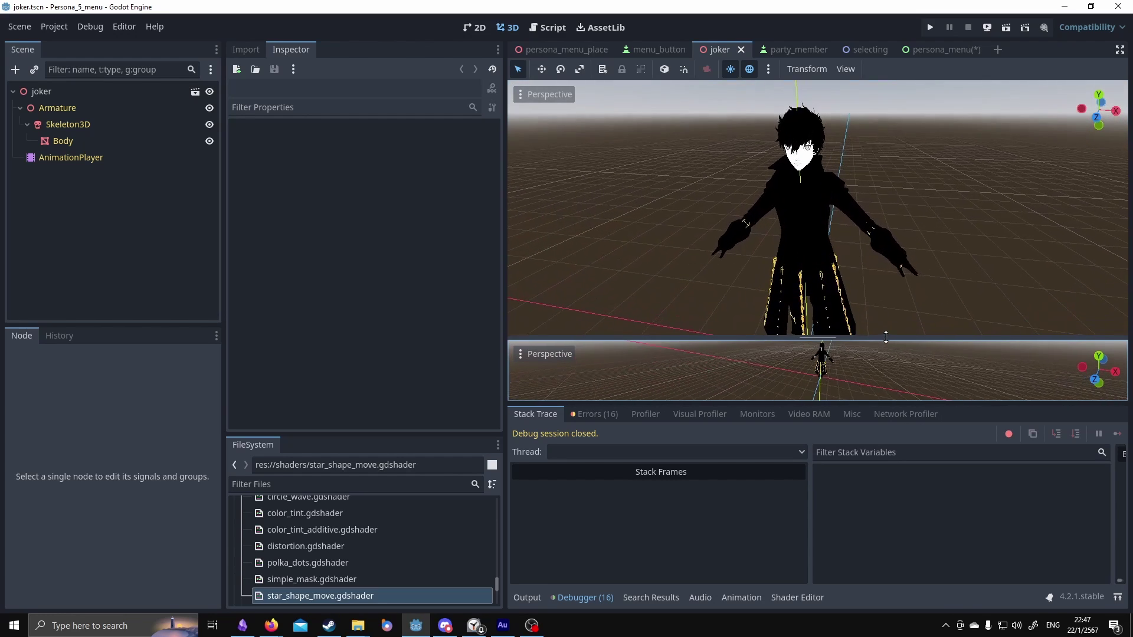
scroll(834, 236, up, 5)
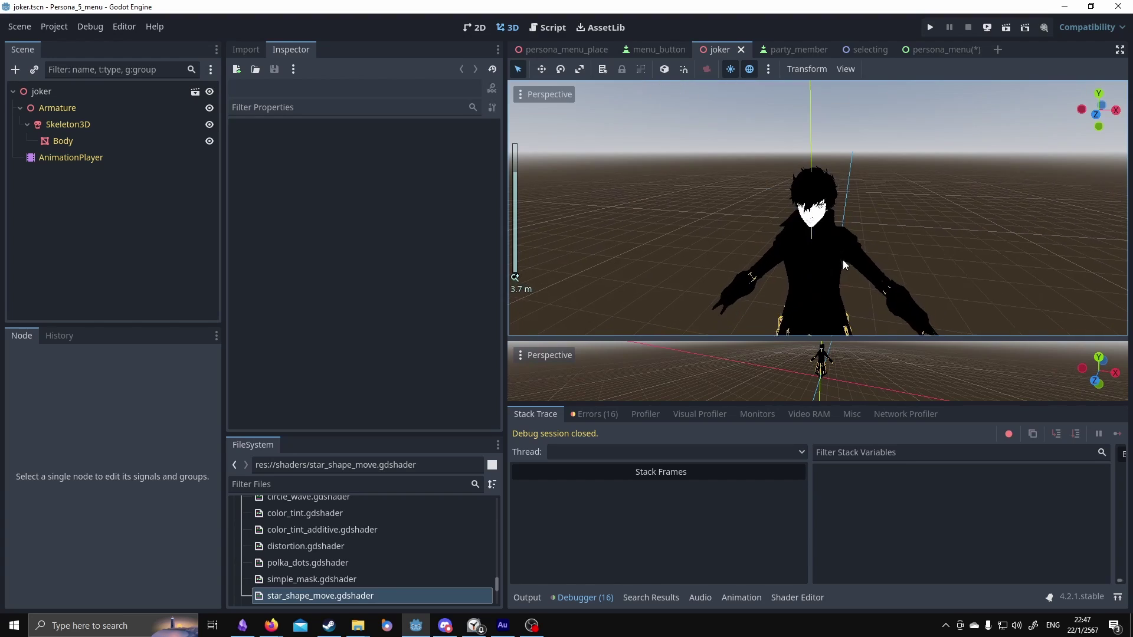
- Load the MainMenu animation of the joker scene's AnimationPlayer and scrub it back to 0 while viewing the pose up close
click(83, 155)
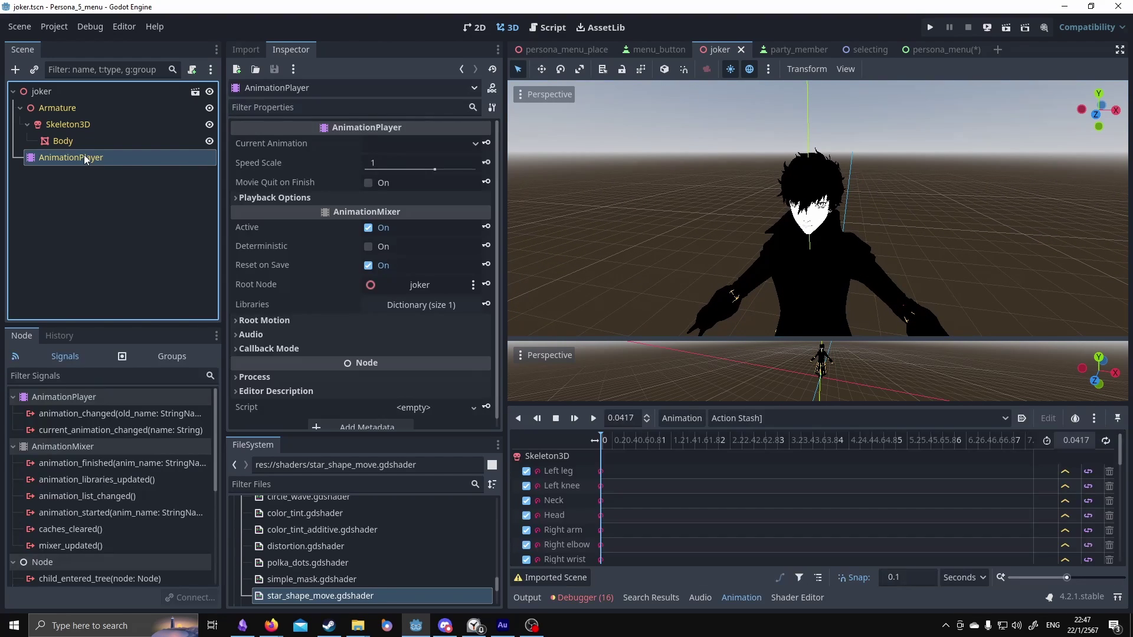
click(751, 416)
click(761, 460)
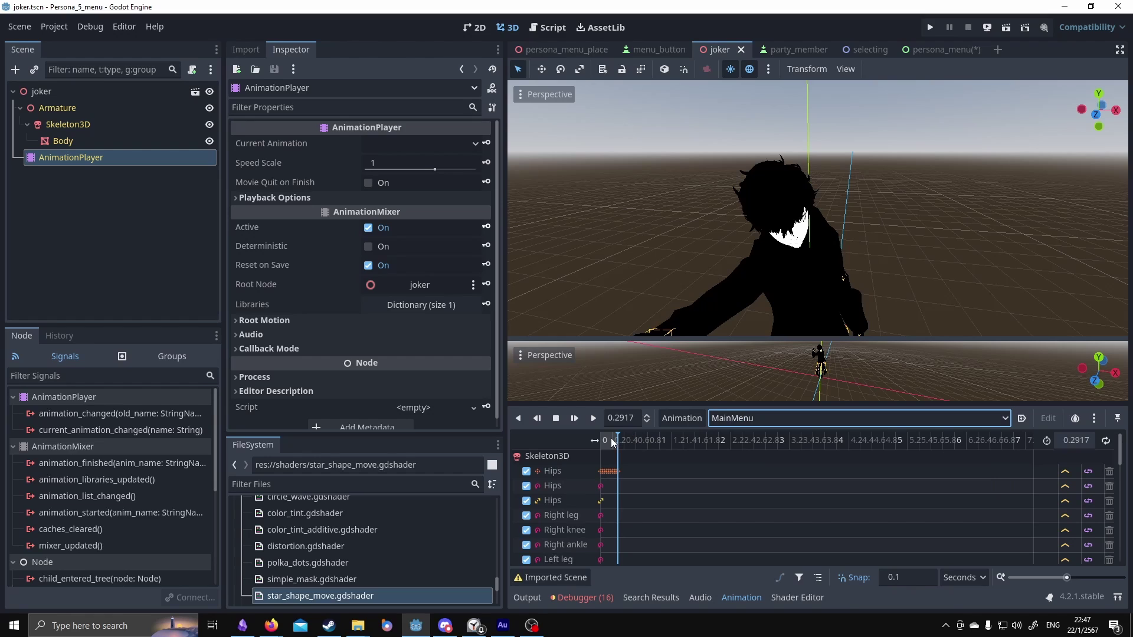
mouse_move(602, 436)
mouse_down()
mouse_move(638, 441)
mouse_move(598, 439)
mouse_up()
middle_drag(812, 241, 812, 216)
scroll(812, 220, down, 4)
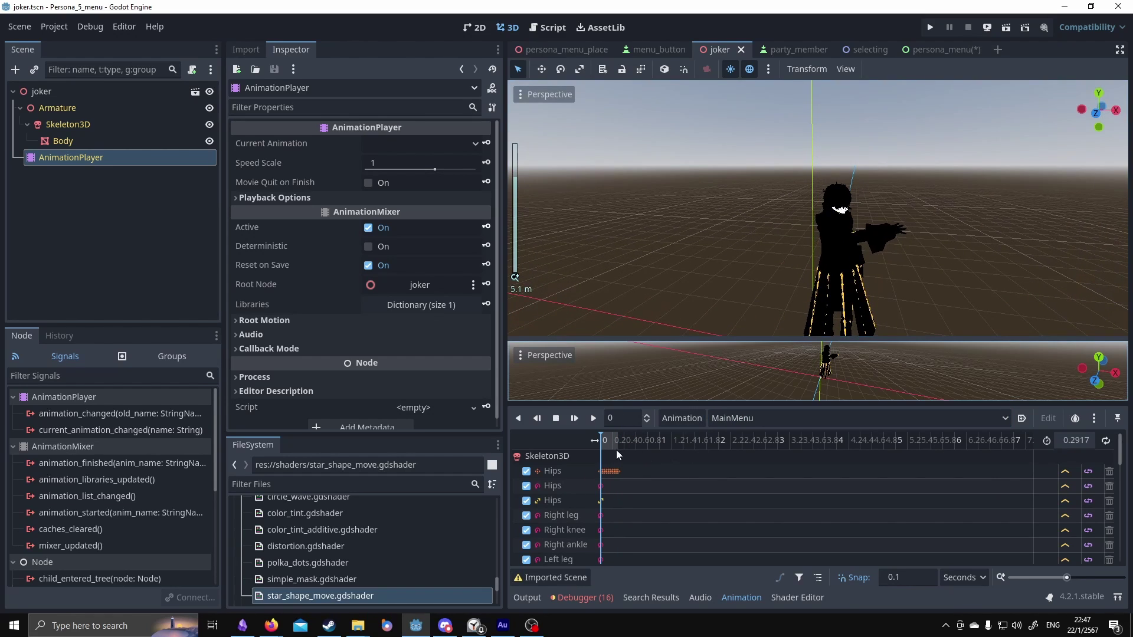
mouse_move(605, 441)
mouse_down()
mouse_move(626, 441)
mouse_move(607, 439)
mouse_up()
middle_drag(745, 198, 801, 222)
scroll(762, 229, up, 8)
scroll(793, 243, down, 7)
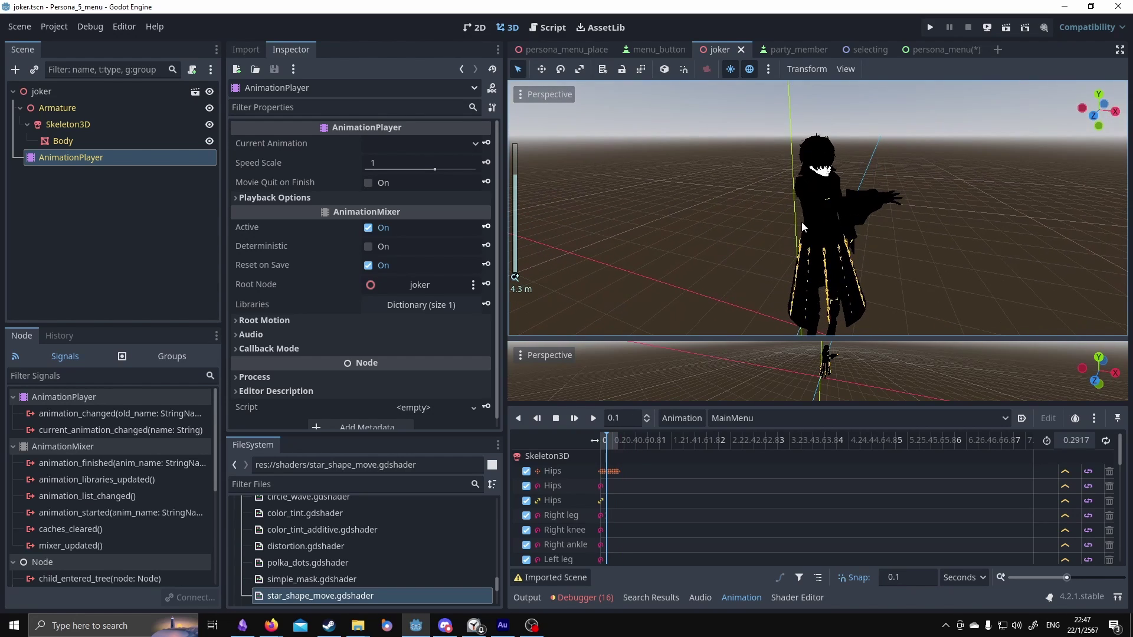
click(611, 446)
drag(609, 446, 596, 447)
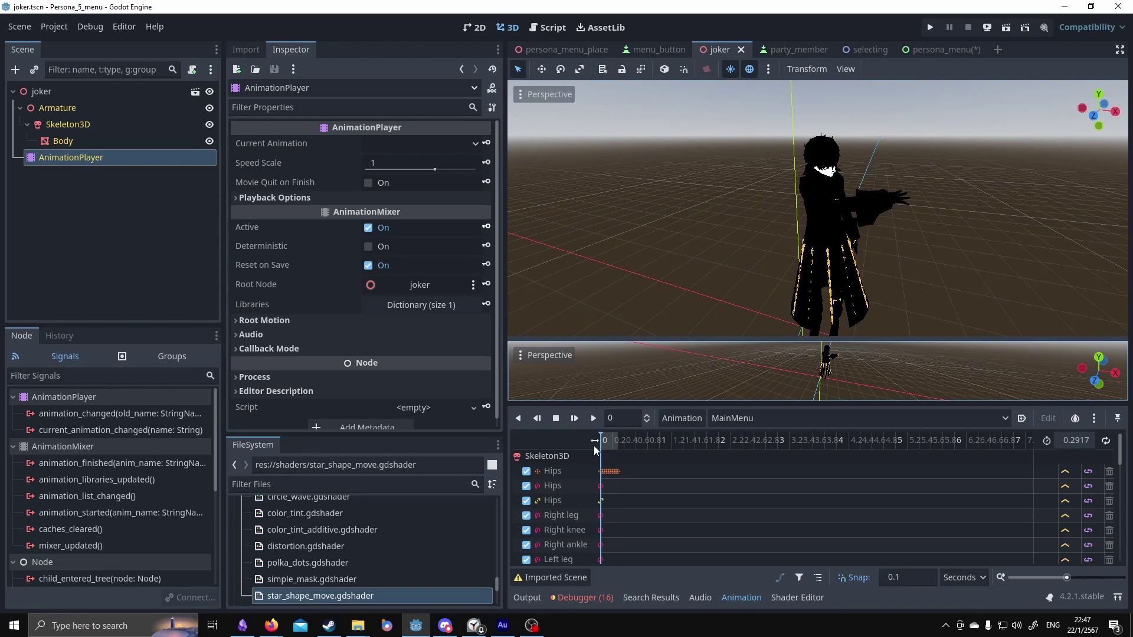
- Load the skill_pose animation and scrub through it back to 0 to view Joker's movement into the skill pose
click(771, 417)
click(774, 465)
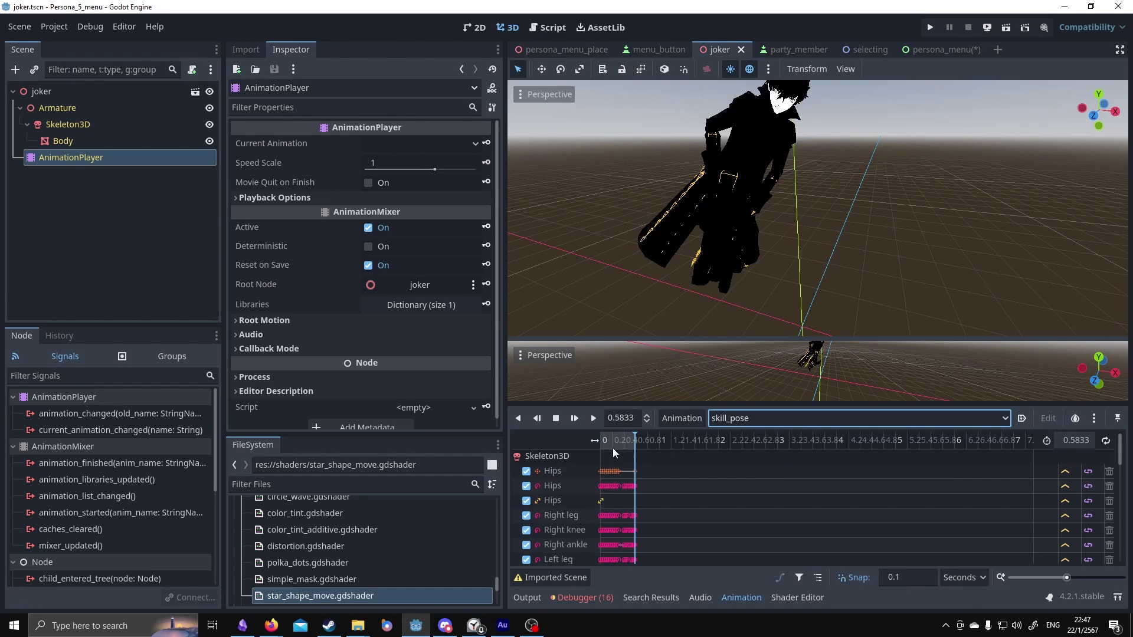
drag(612, 447, 594, 458)
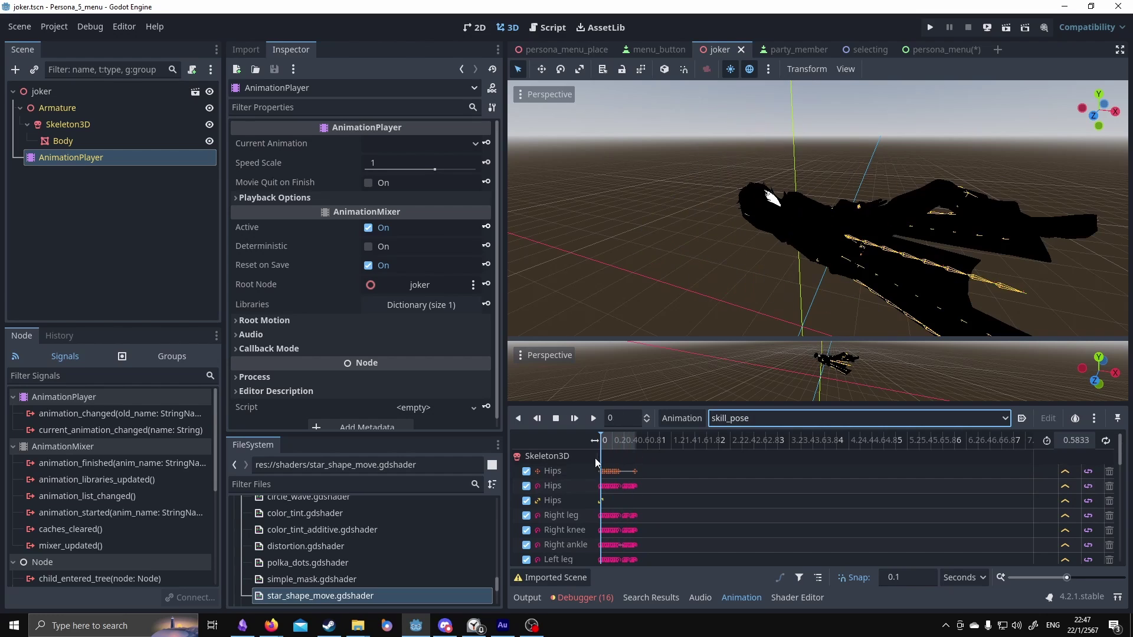
scroll(753, 202, down, 5)
click(618, 446)
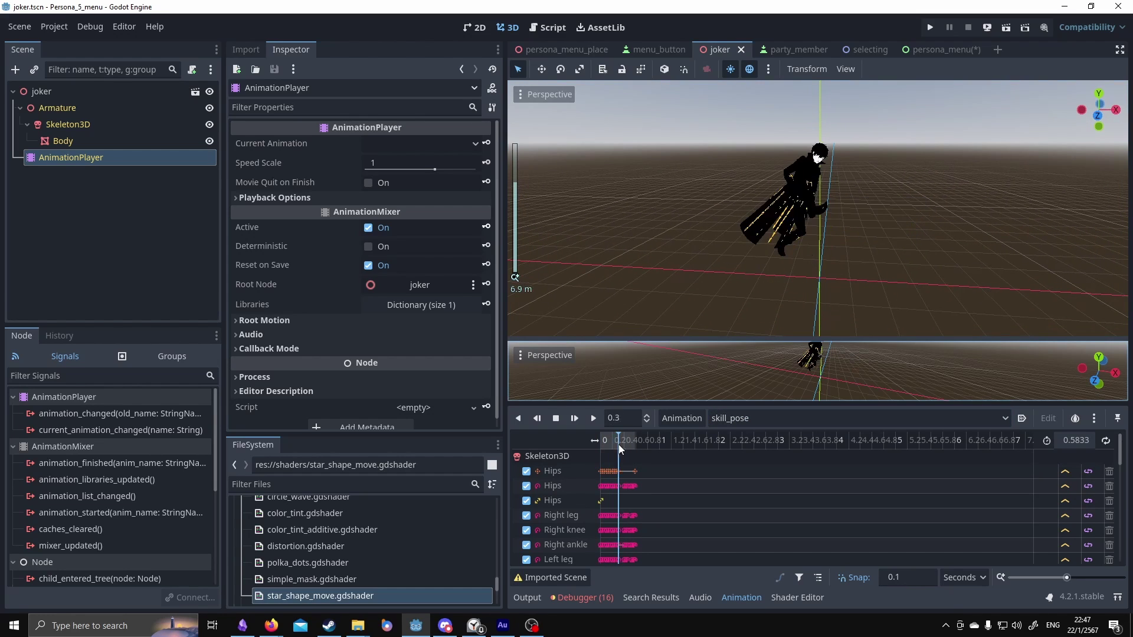
scroll(759, 278, up, 8)
scroll(763, 267, down, 4)
middle_drag(764, 262, 794, 277)
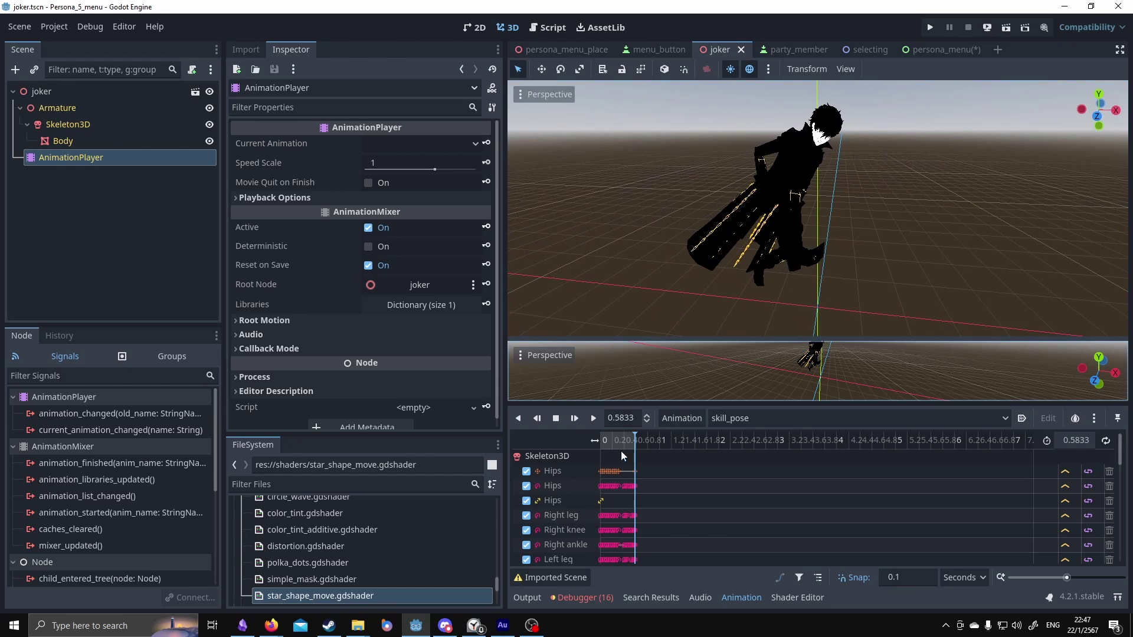
drag(616, 442, 573, 435)
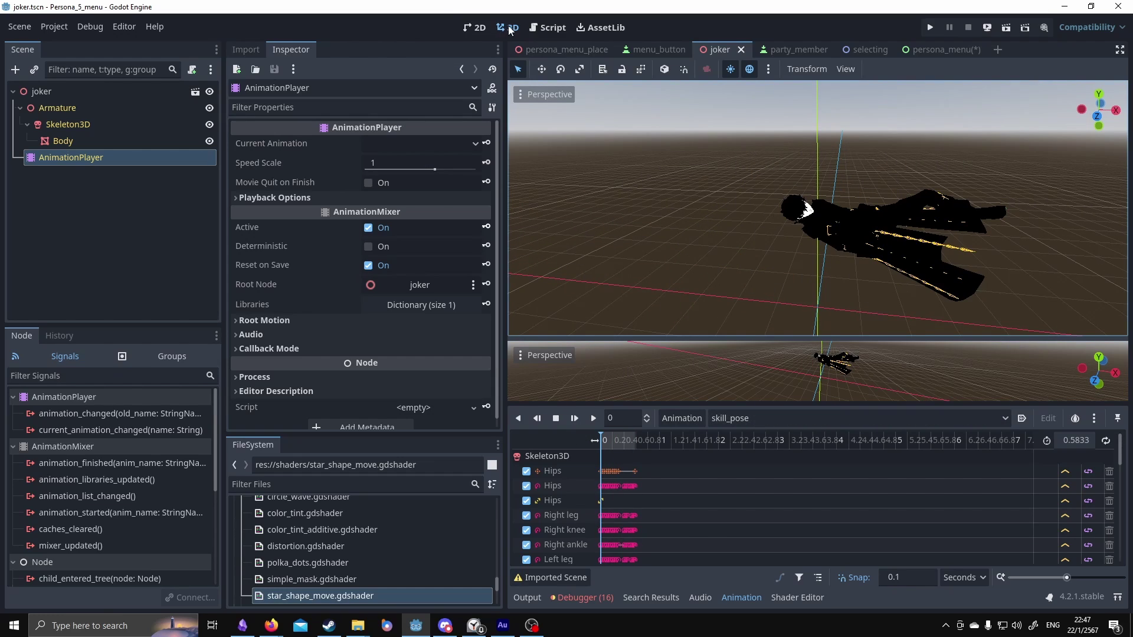
- Run the project and open the Skill menu, return to the main menu, and reopen Skill to preview Joker's transition
click(929, 28)
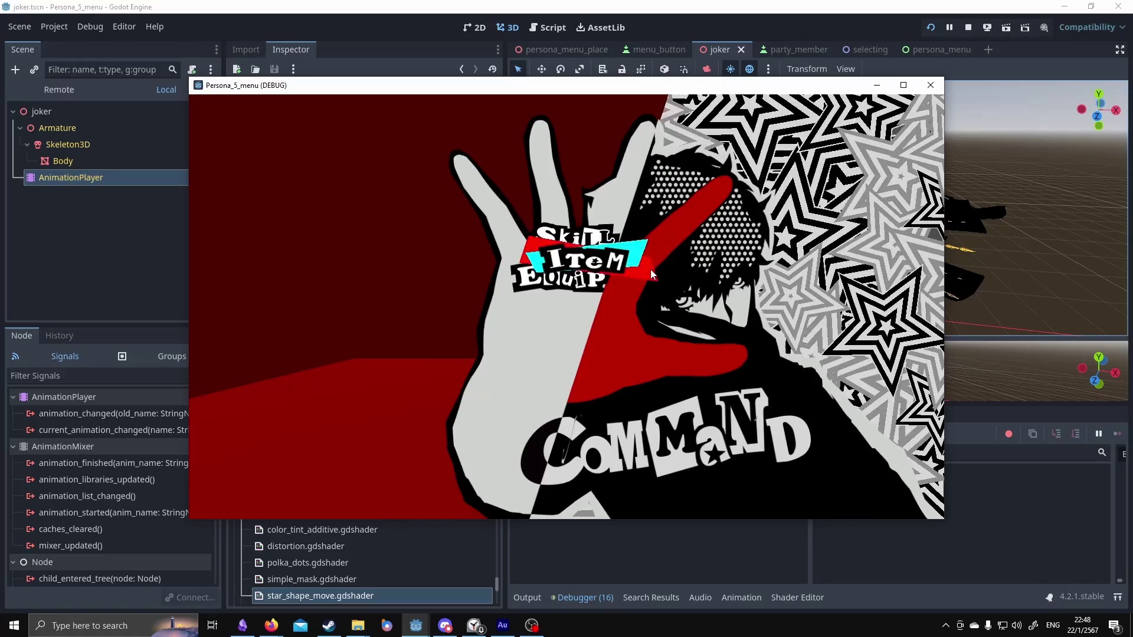
key(Up)
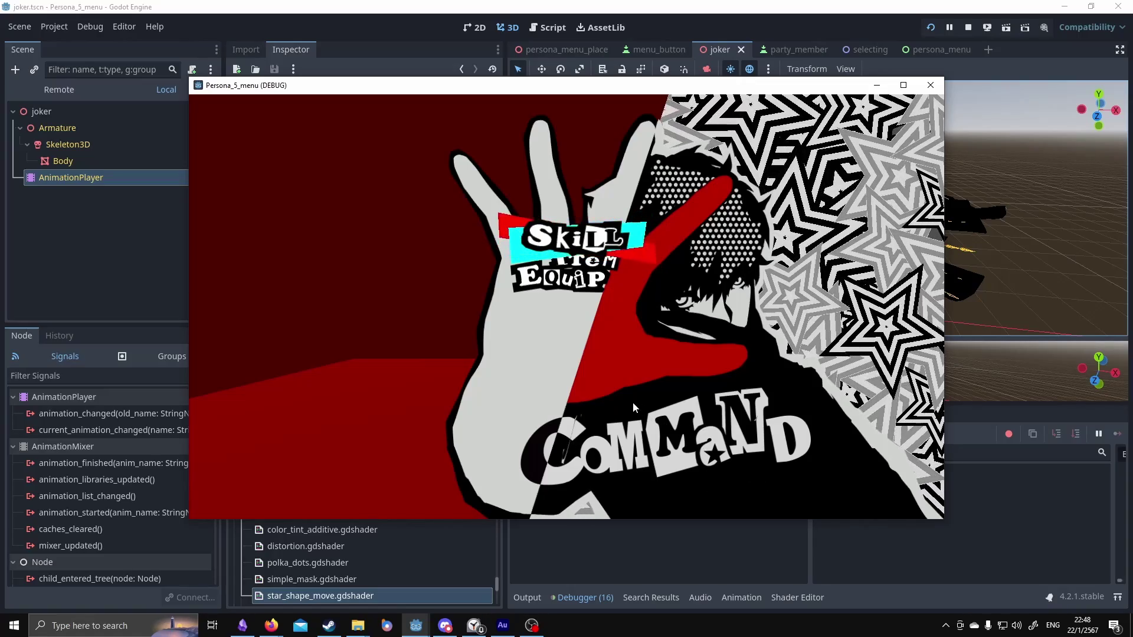
key(Return)
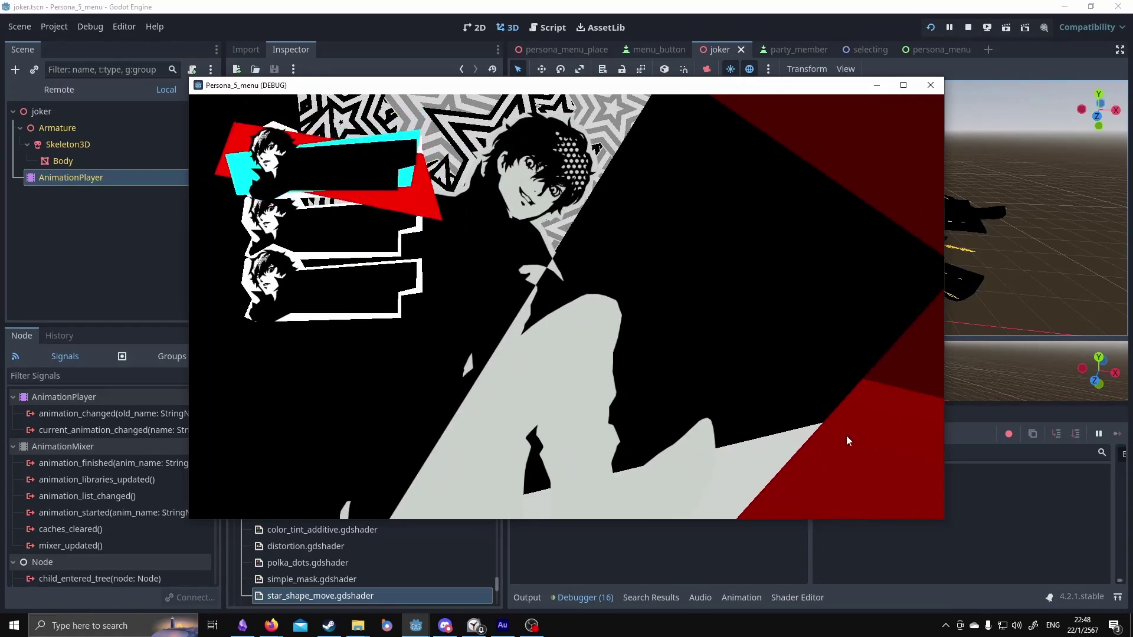
key(Down)
key(Escape)
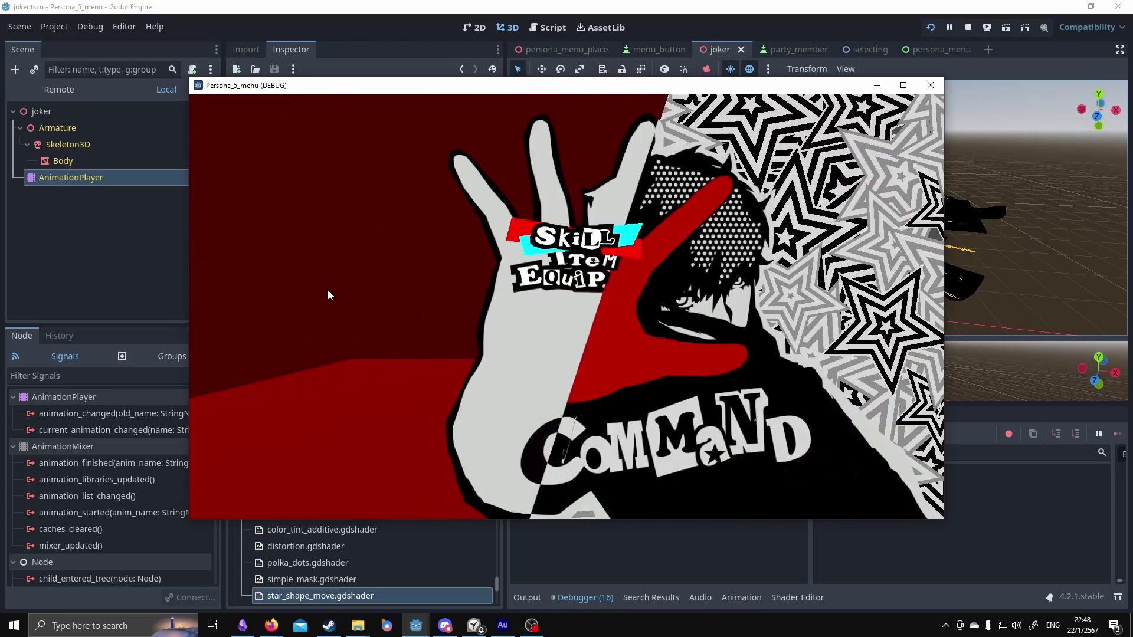
key(Return)
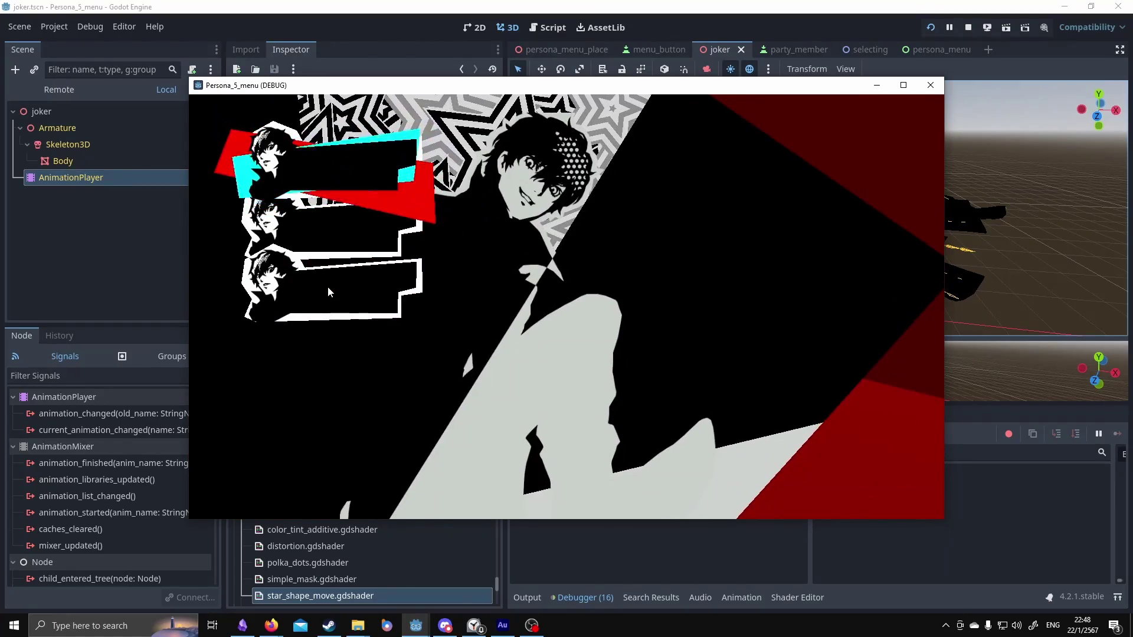
mouse_move(351, 268)
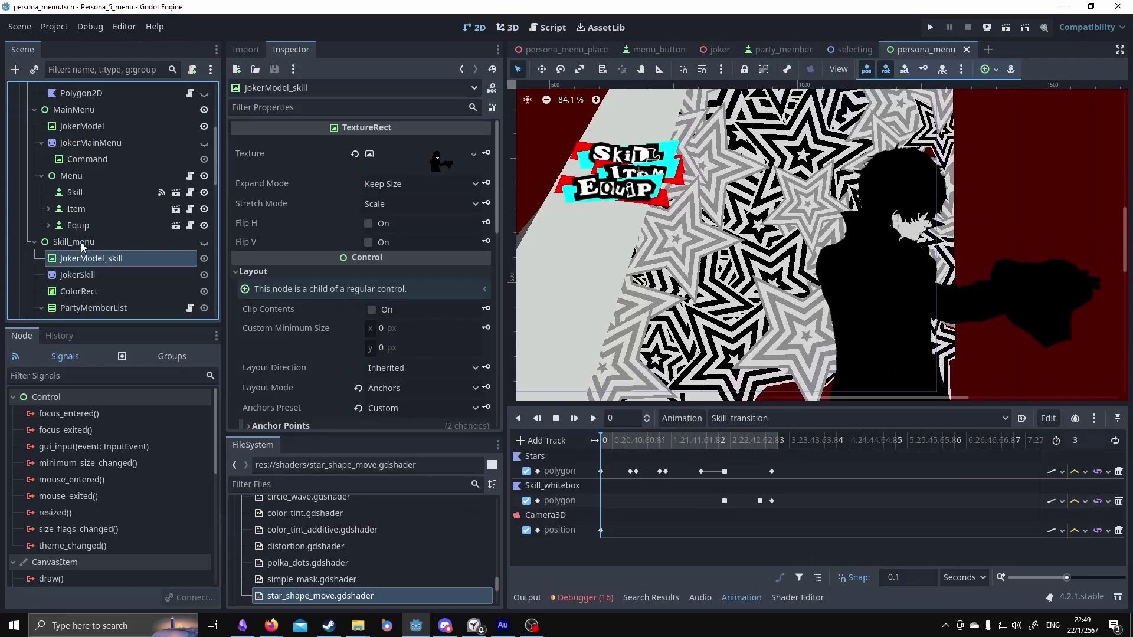
- Compare the JokerModel_skill node under Skill_menu with the JokerModel node under MainMenu, finishing with Skill_menu selected
click(80, 243)
click(88, 257)
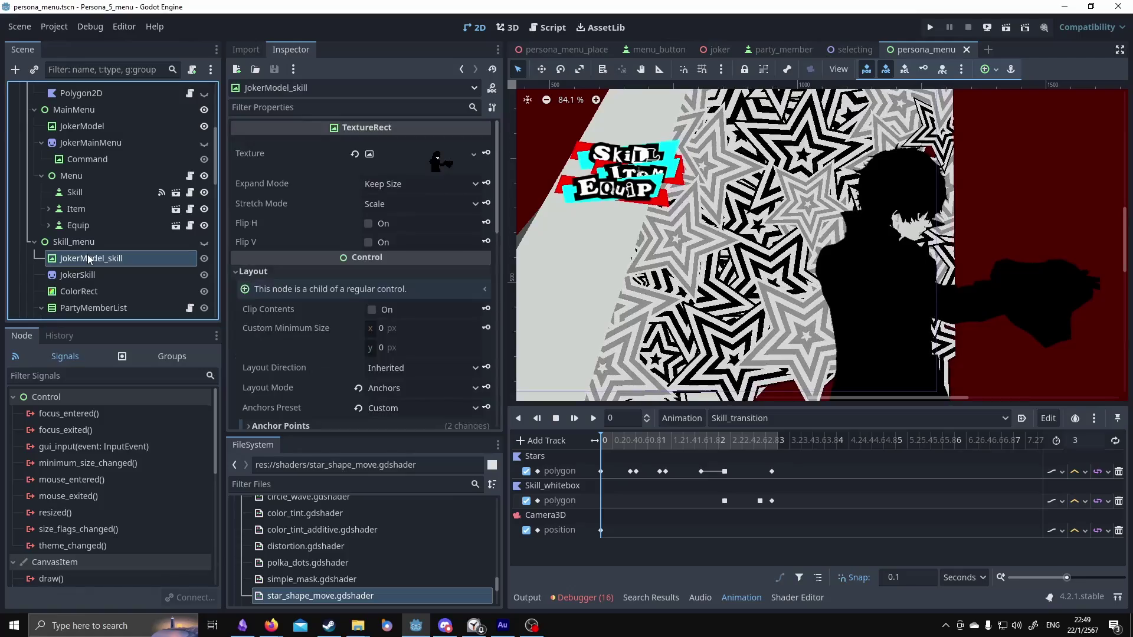
scroll(87, 258, up, 4)
click(88, 244)
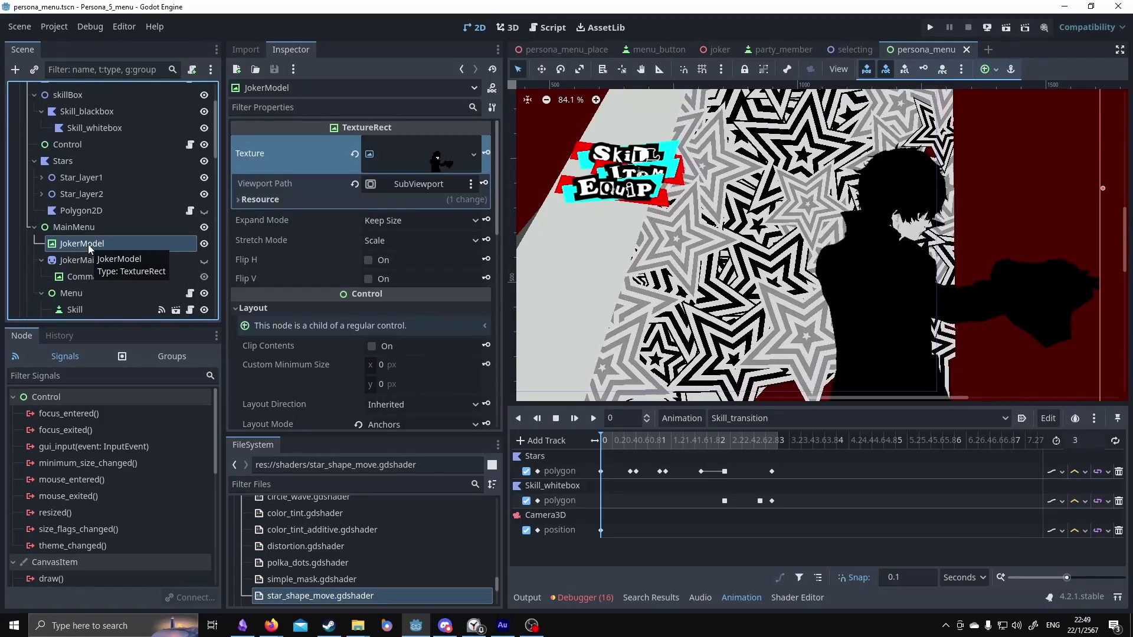
scroll(902, 227, down, 1)
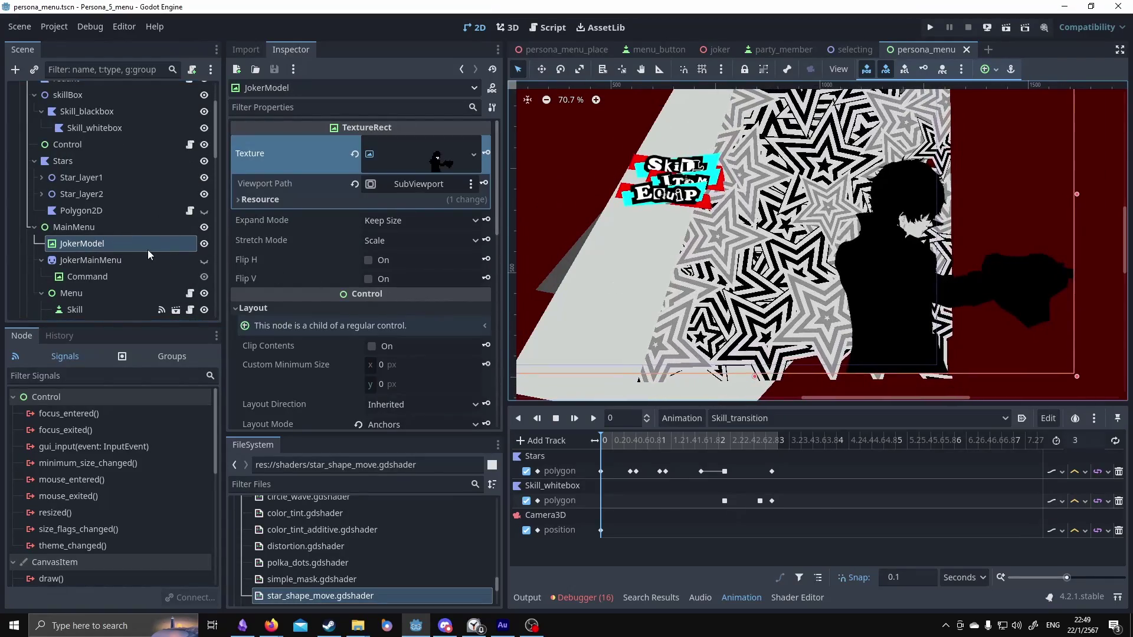
scroll(150, 266, down, 3)
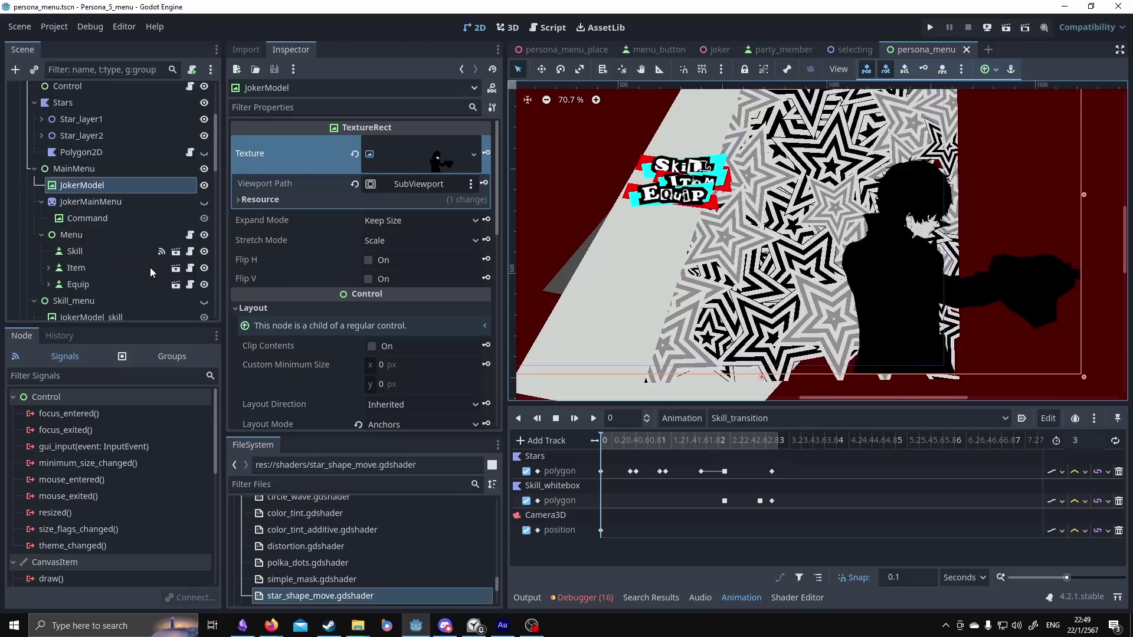
scroll(94, 239, down, 3)
click(94, 241)
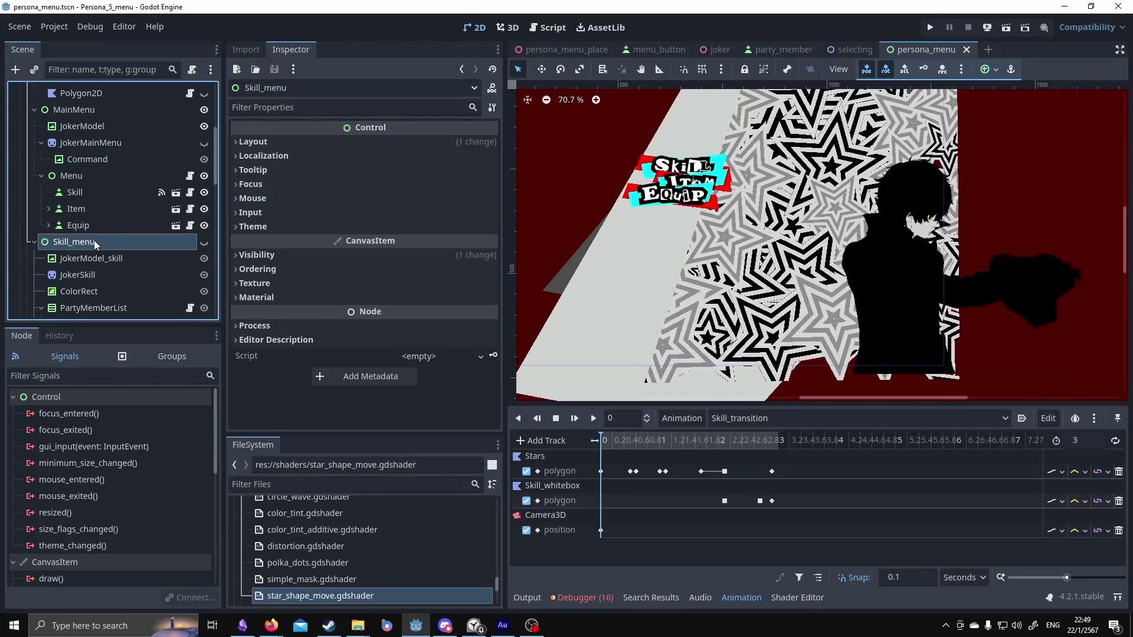
- Make Skill_menu visible and hide its JokerSkill node to expose the JokerModel_skill texture
click(204, 242)
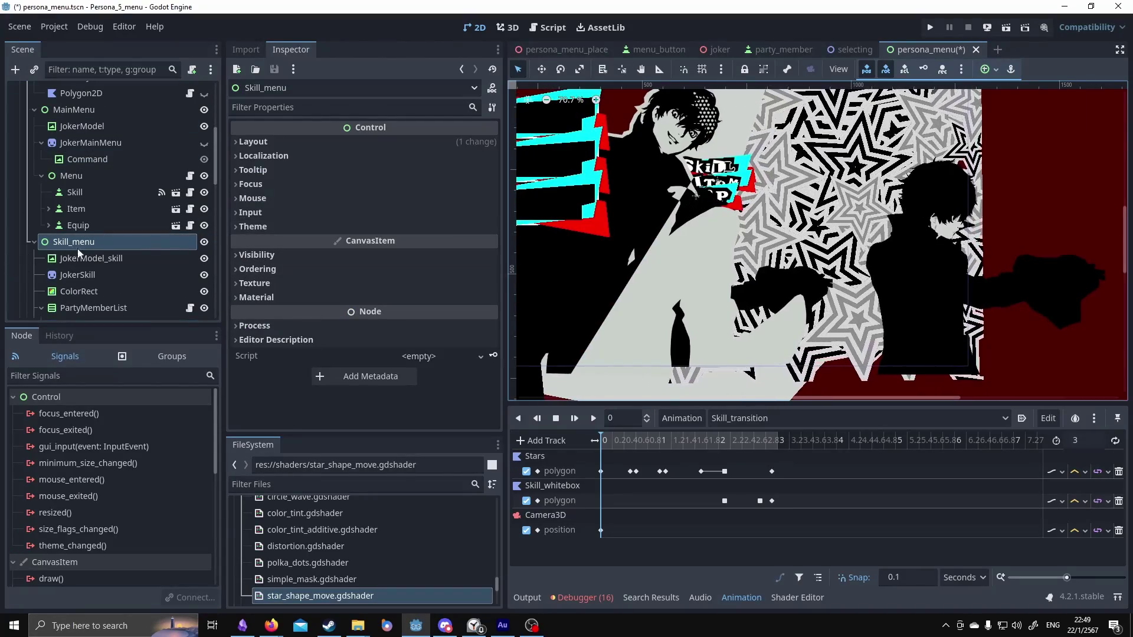
click(80, 258)
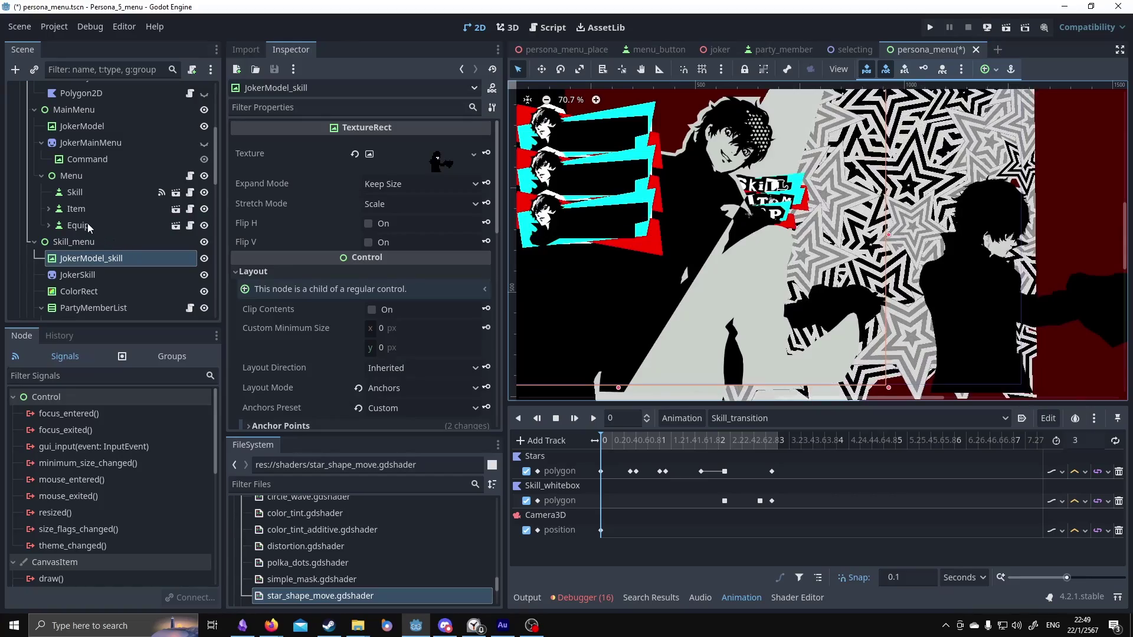
click(103, 245)
click(108, 258)
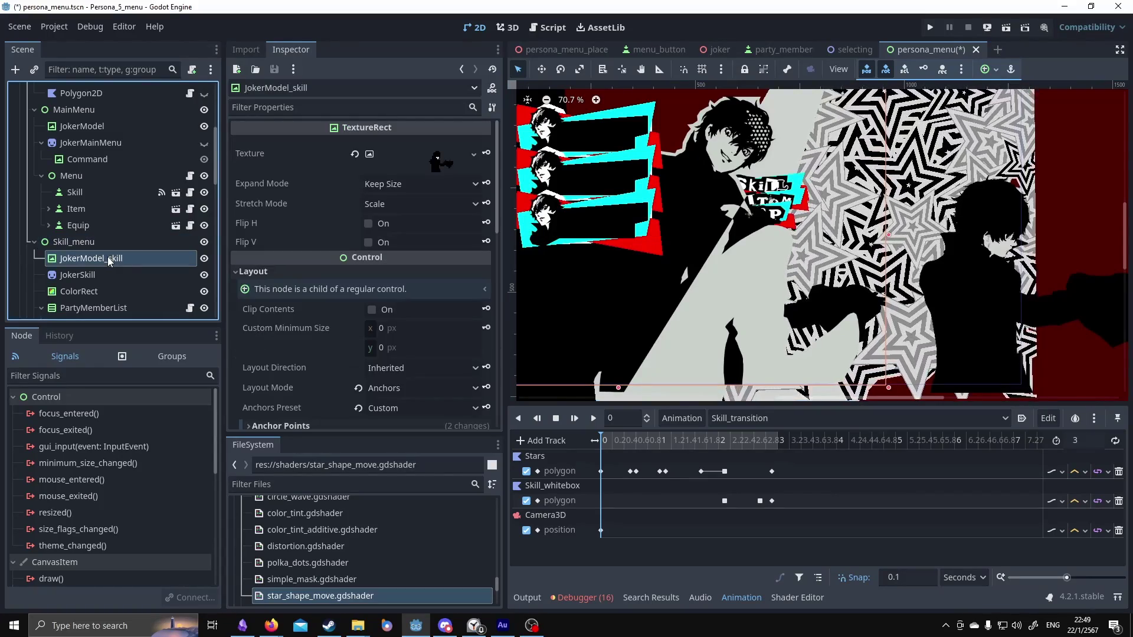
click(103, 243)
click(103, 258)
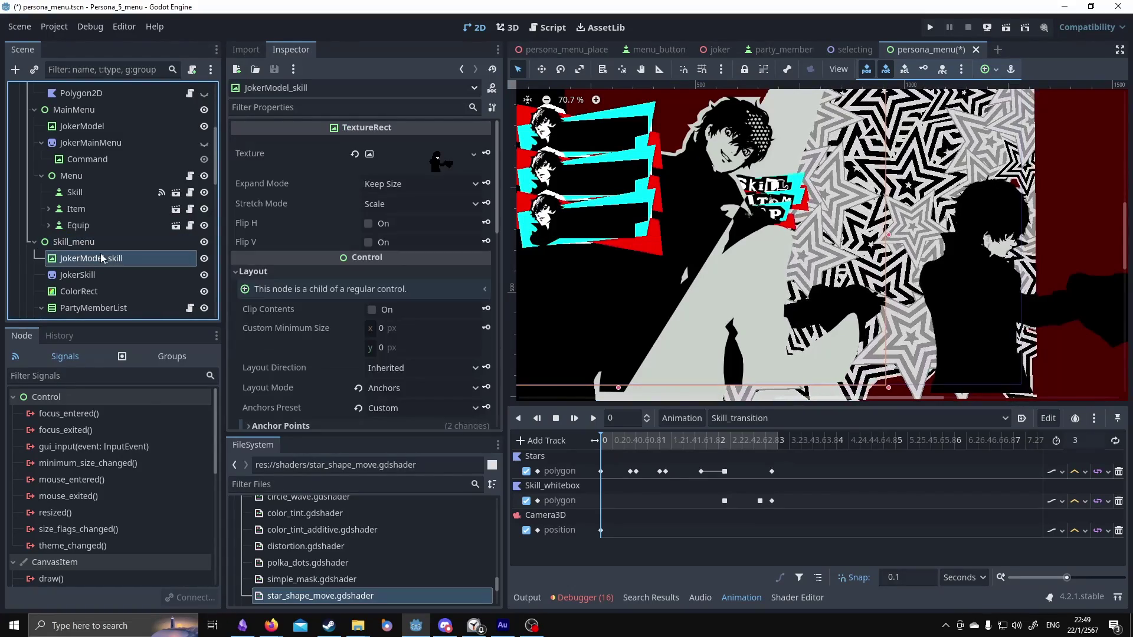
click(204, 275)
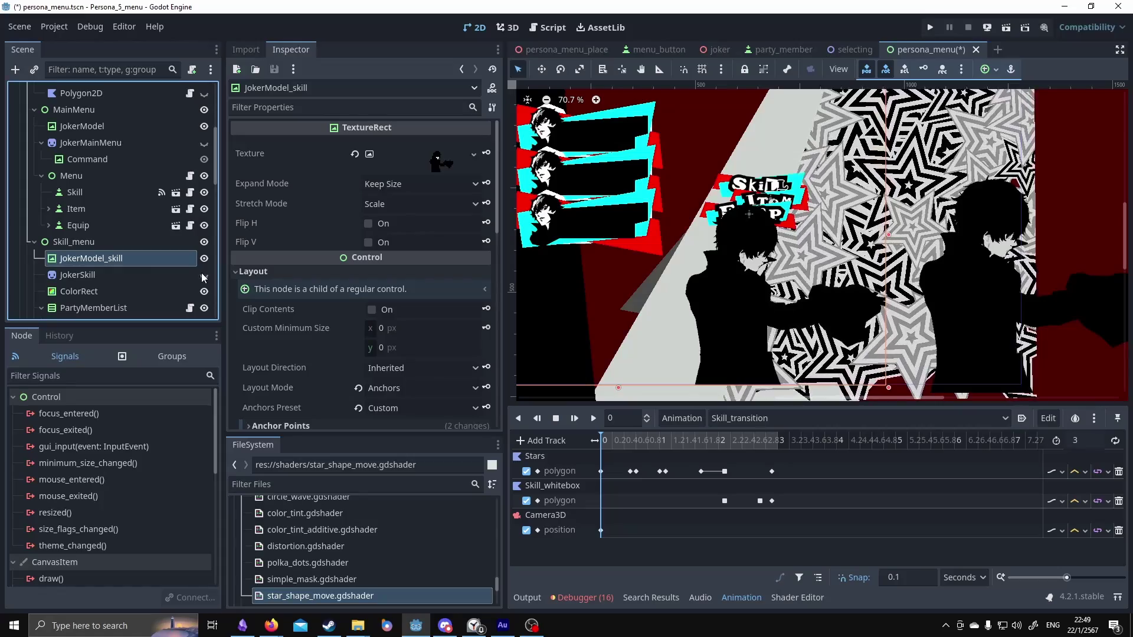
scroll(698, 260, up, 1)
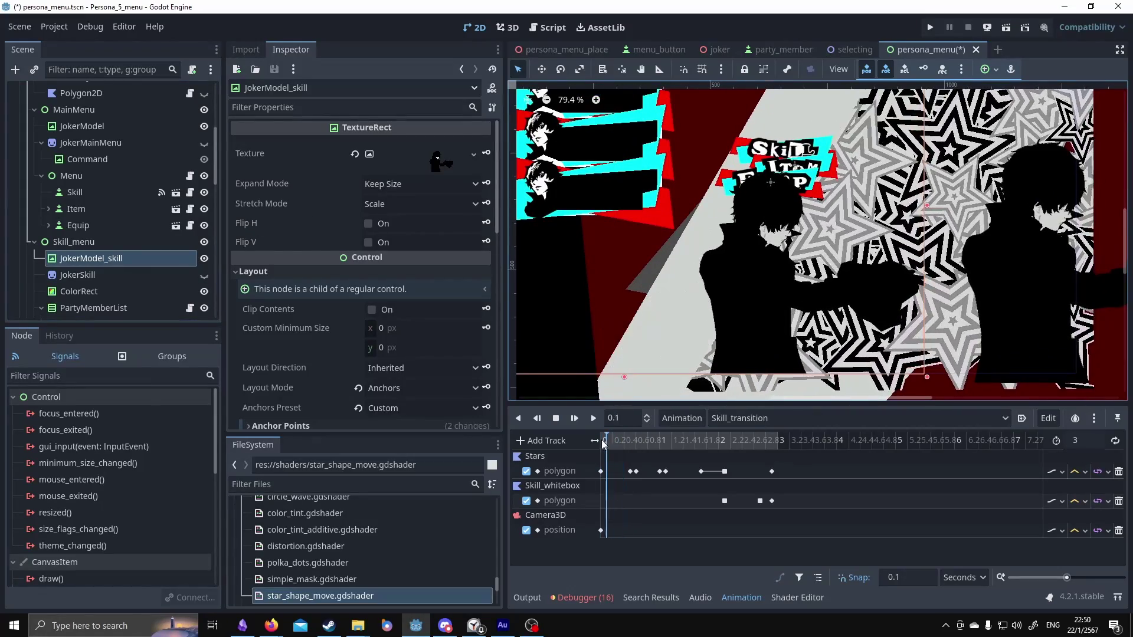
- Check the SubViewport Camera3D's position, and inspect its position key at time 0 in MenuAnimationPlayer's main_menu_start animation
scroll(125, 283, down, 5)
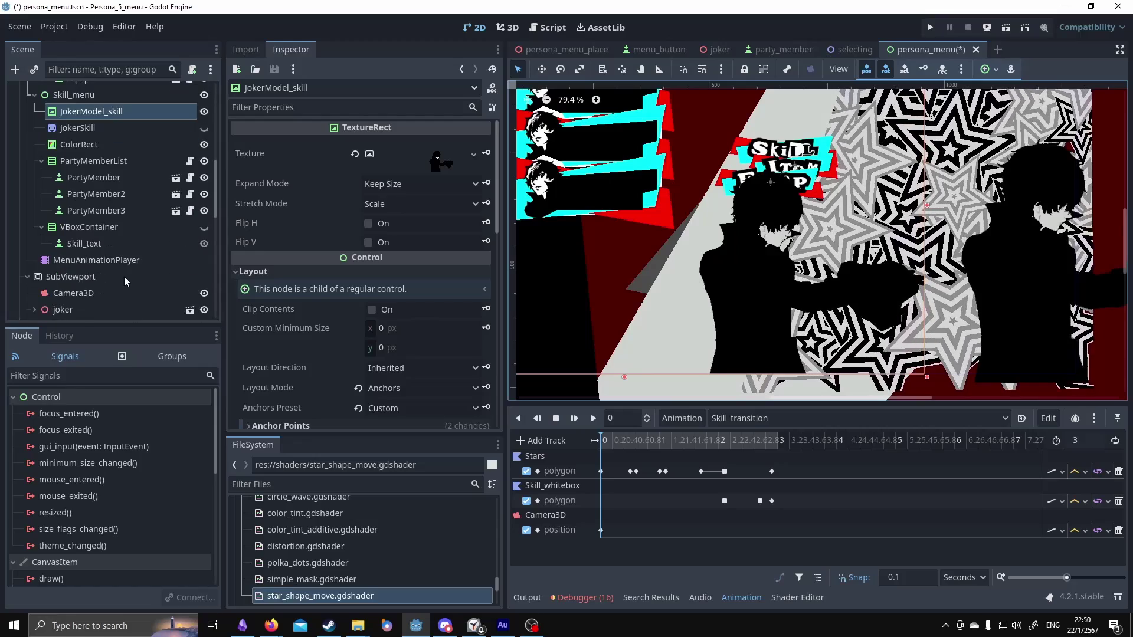
click(67, 207)
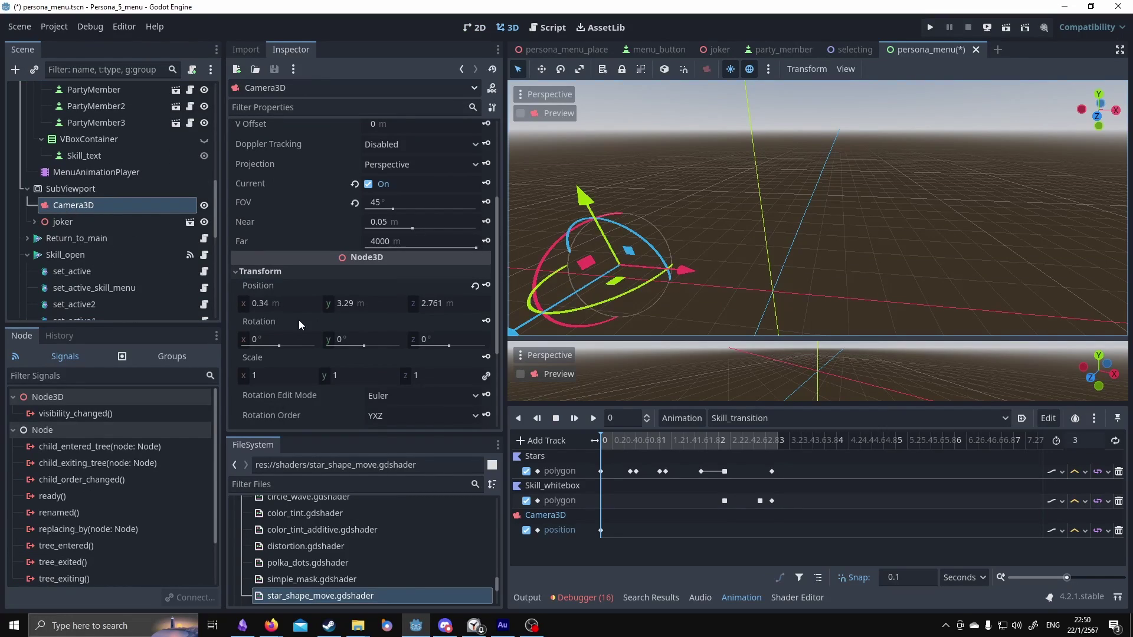
click(84, 172)
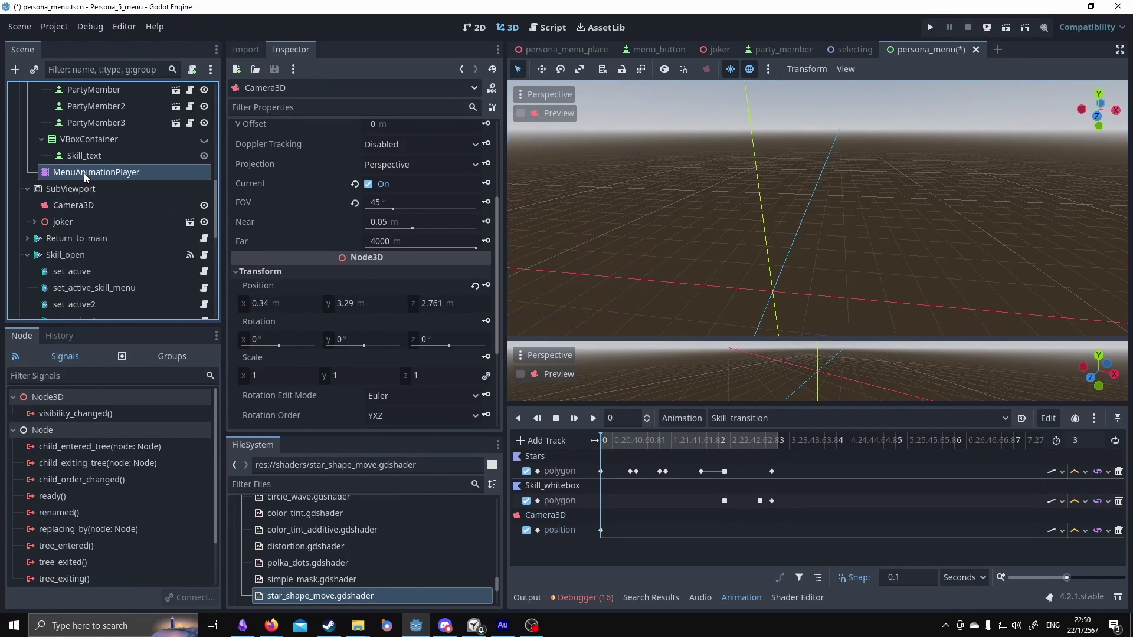
click(813, 420)
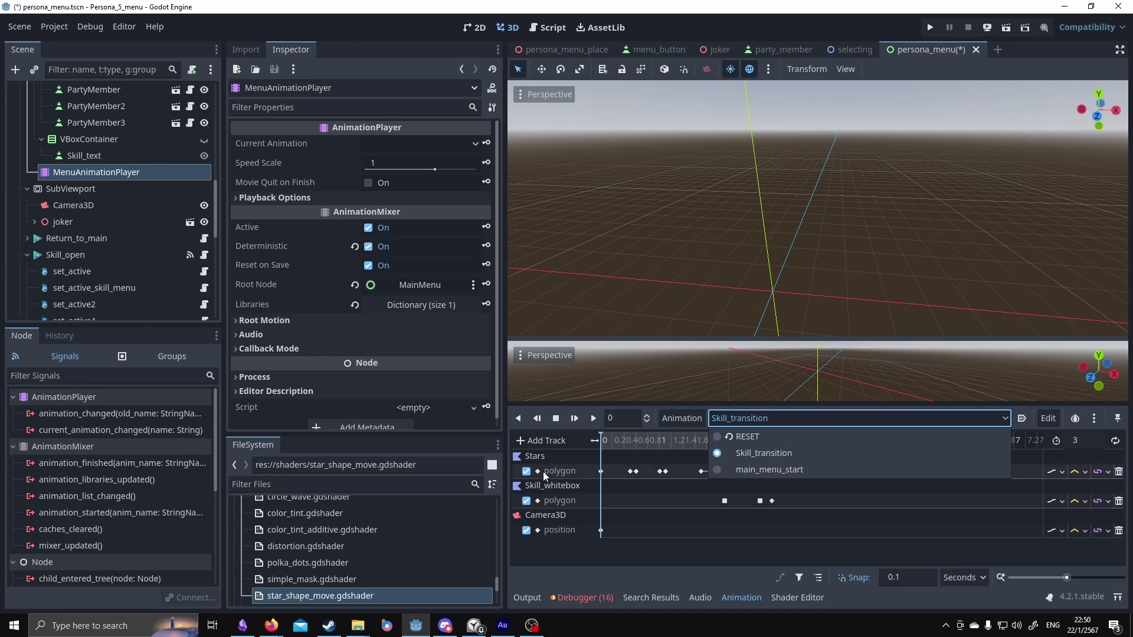
click(546, 521)
click(774, 419)
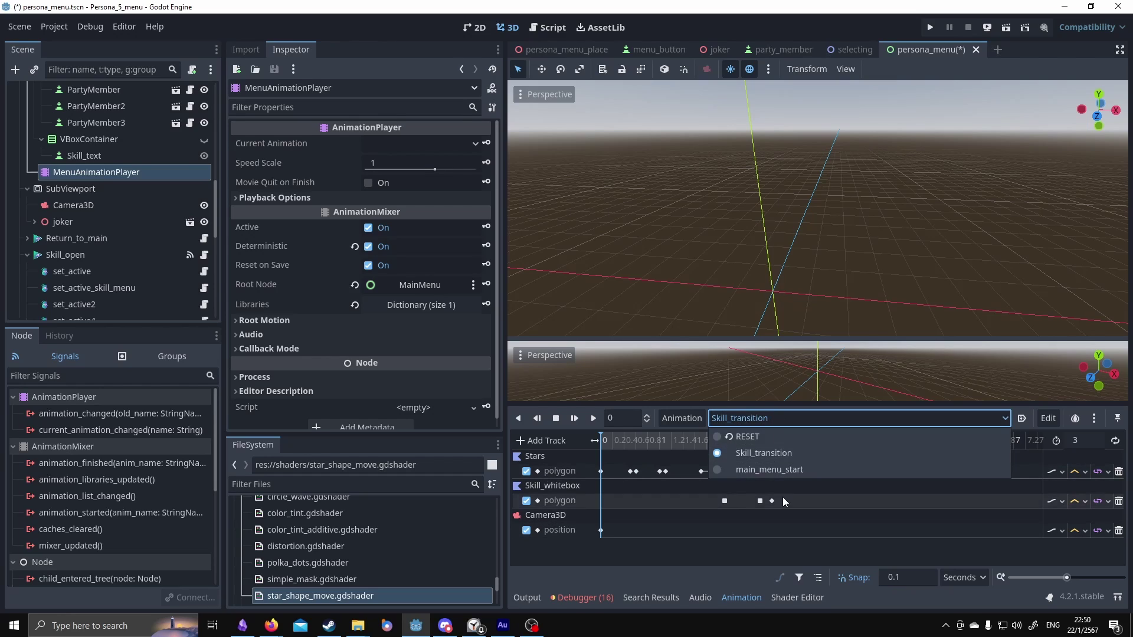
click(780, 473)
click(600, 501)
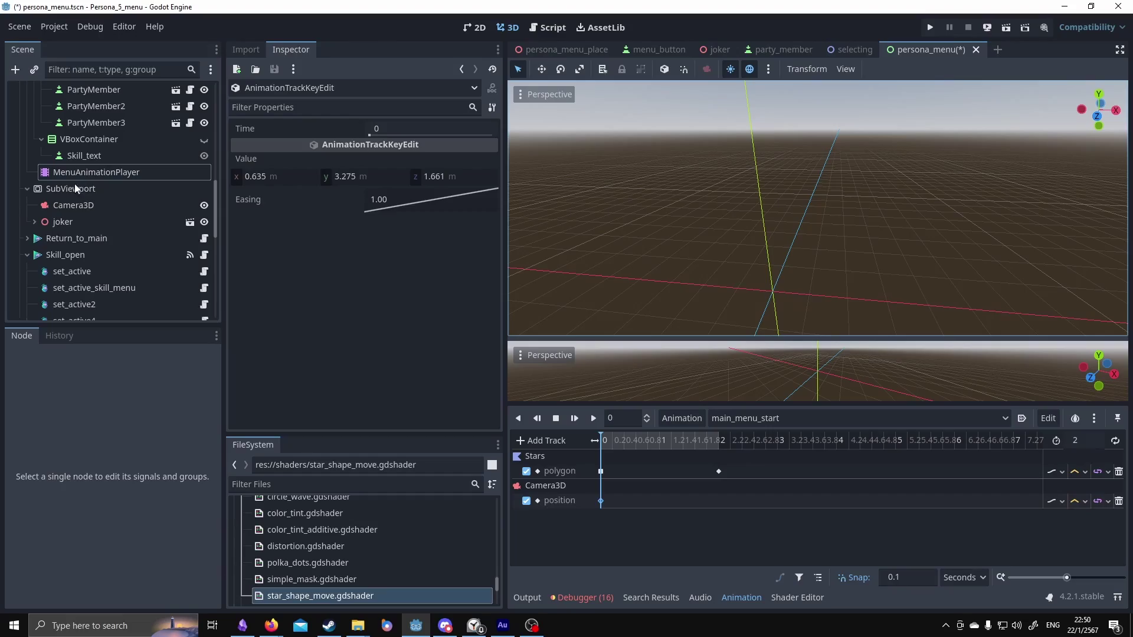
- Run the project with the Skill menu open and live-adjust the SubViewport Camera3D's position to x 0.29, y 3.17, z 2.891
key(F5)
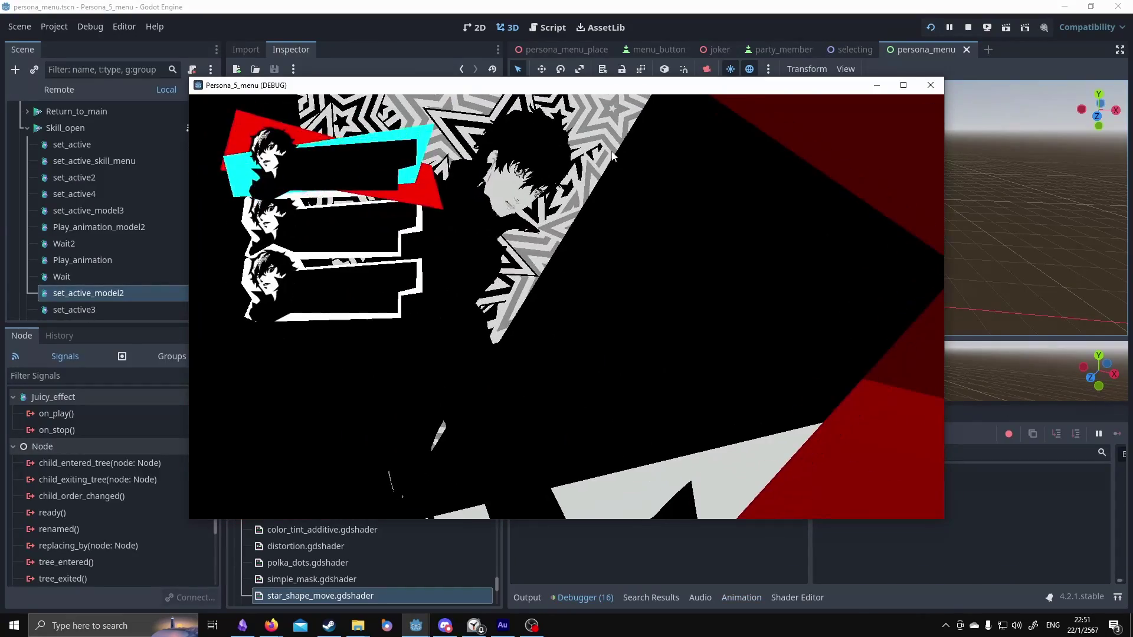
drag(679, 92, 1021, 97)
scroll(109, 213, up, 10)
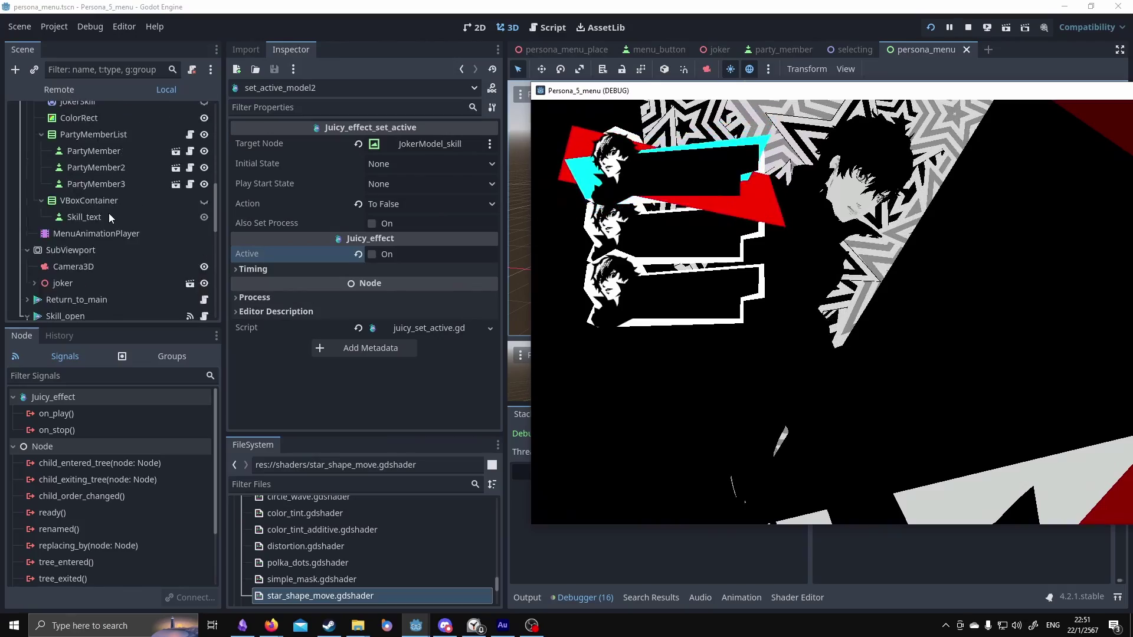
scroll(88, 200, up, 10)
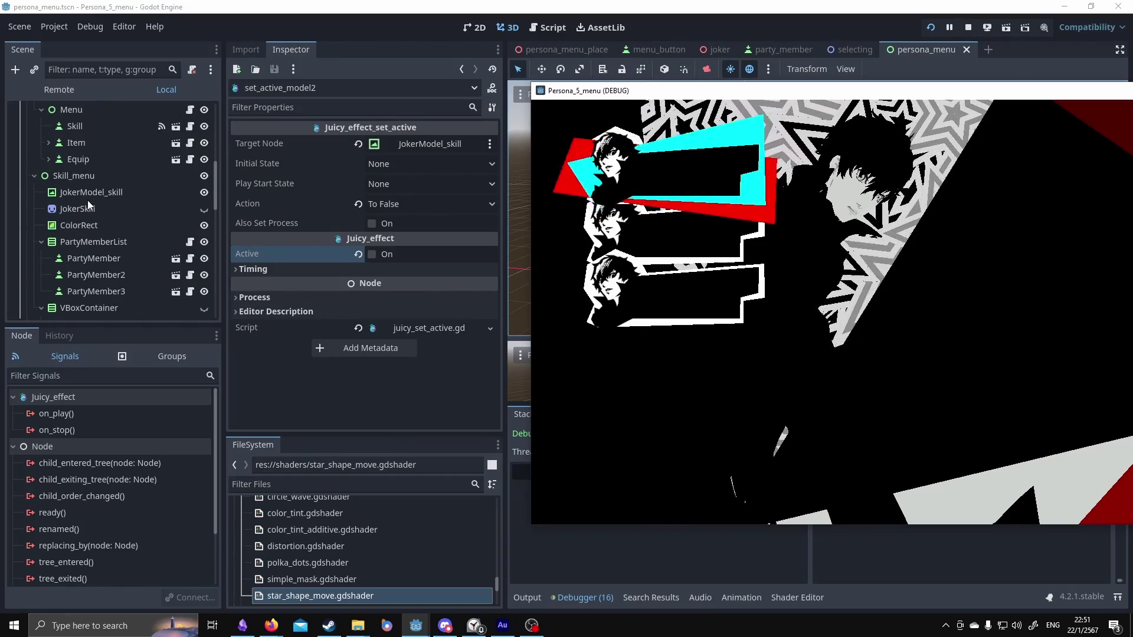
scroll(101, 216, down, 10)
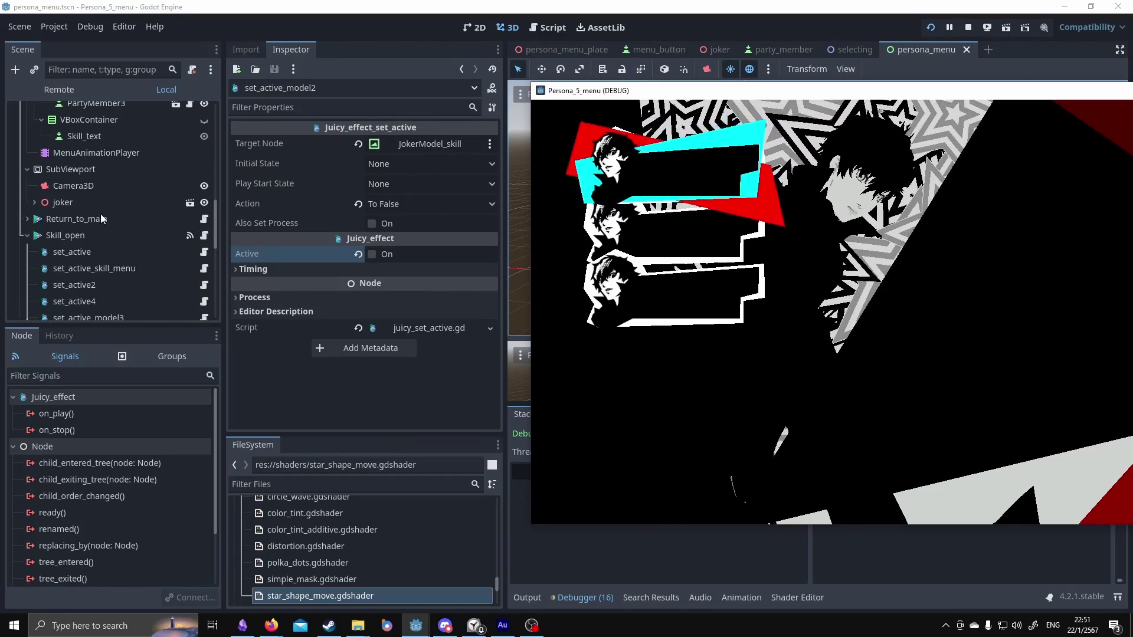
click(70, 185)
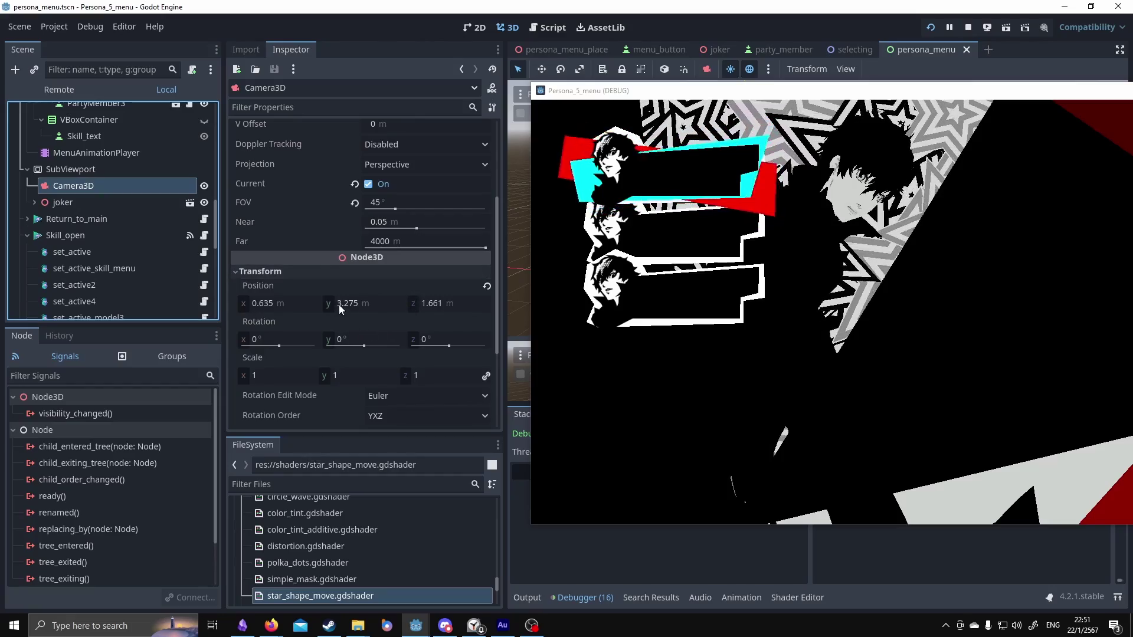
drag(339, 305, 249, 303)
drag(434, 303, 572, 303)
drag(366, 307, 367, 305)
drag(278, 306, 263, 306)
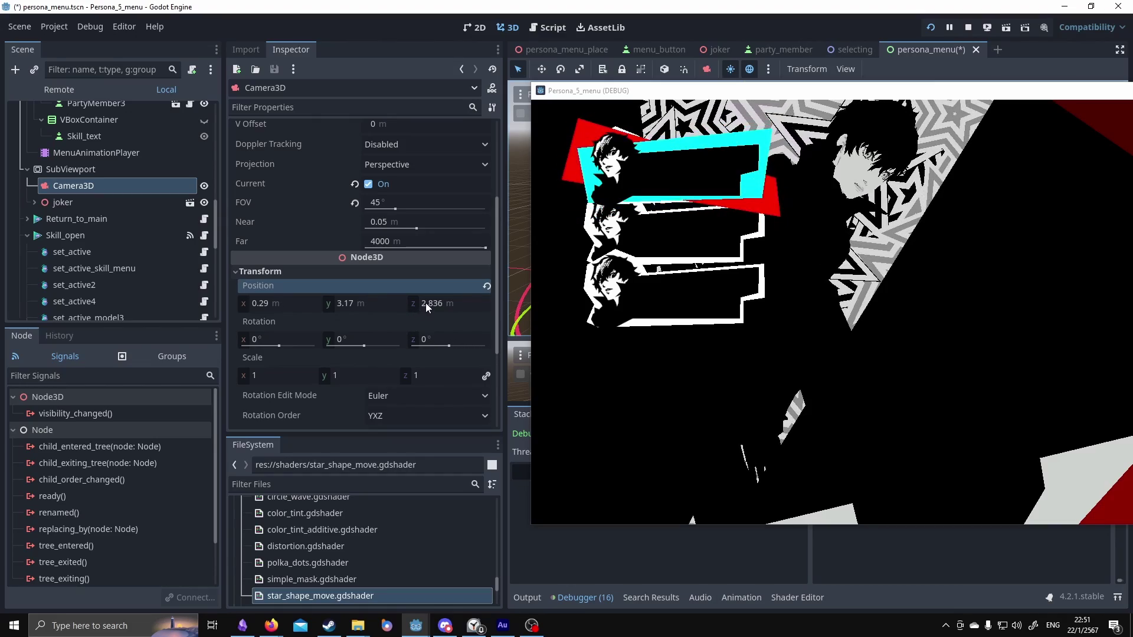
drag(426, 303, 448, 303)
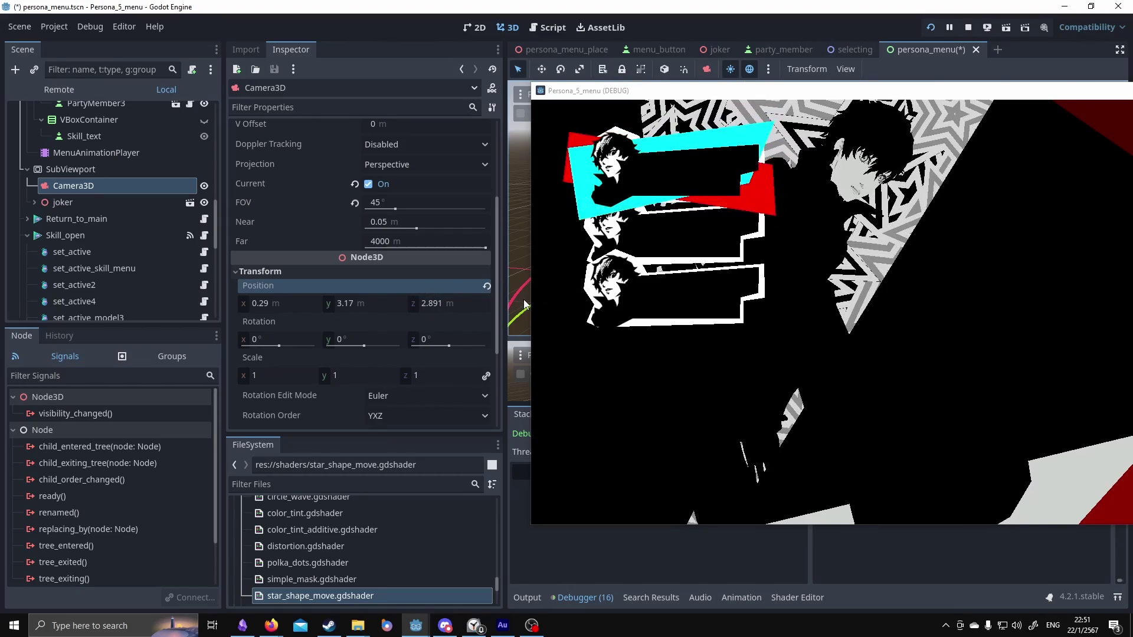
key(F8)
- Open the persona_menu_place scene and run the project to preview the main menu over the 3D stage
click(557, 51)
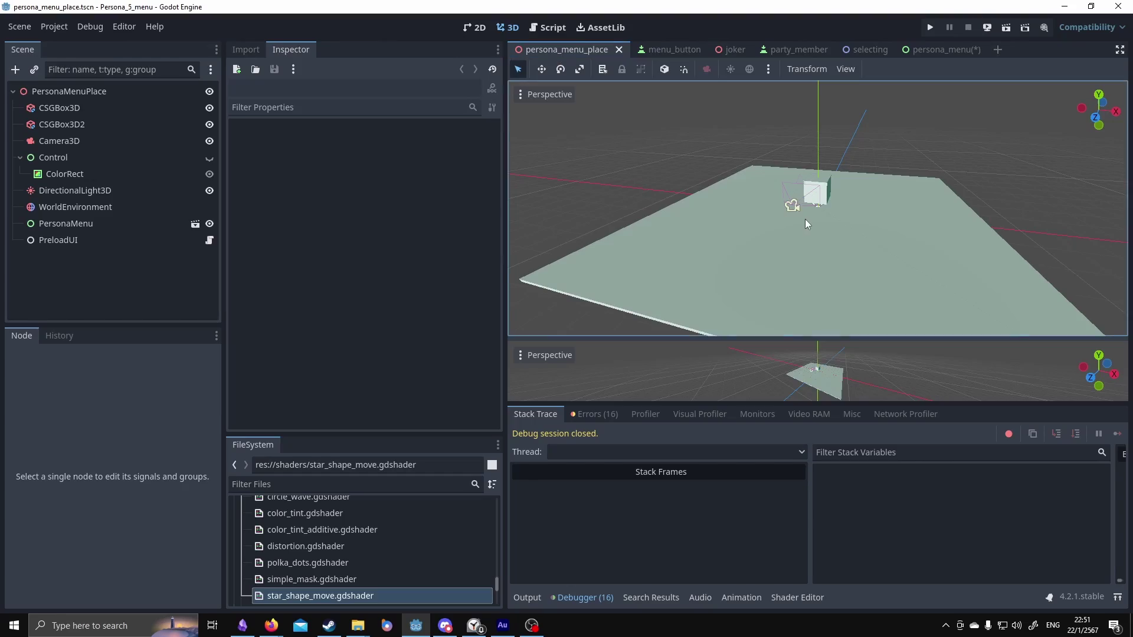
right_drag(805, 220, 826, 210)
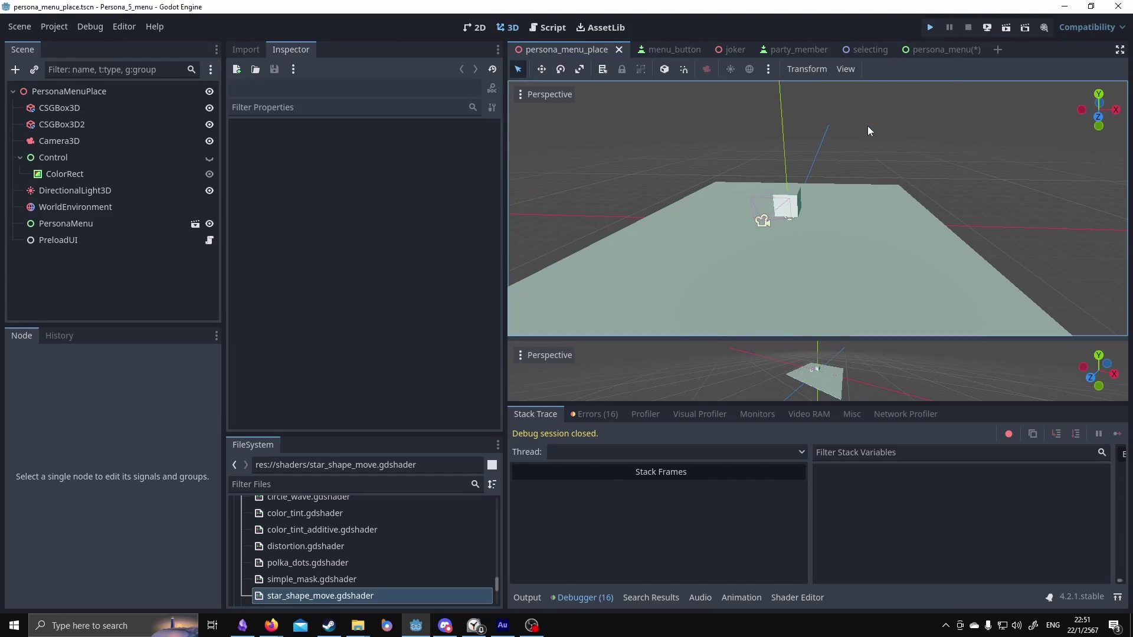
key(F5)
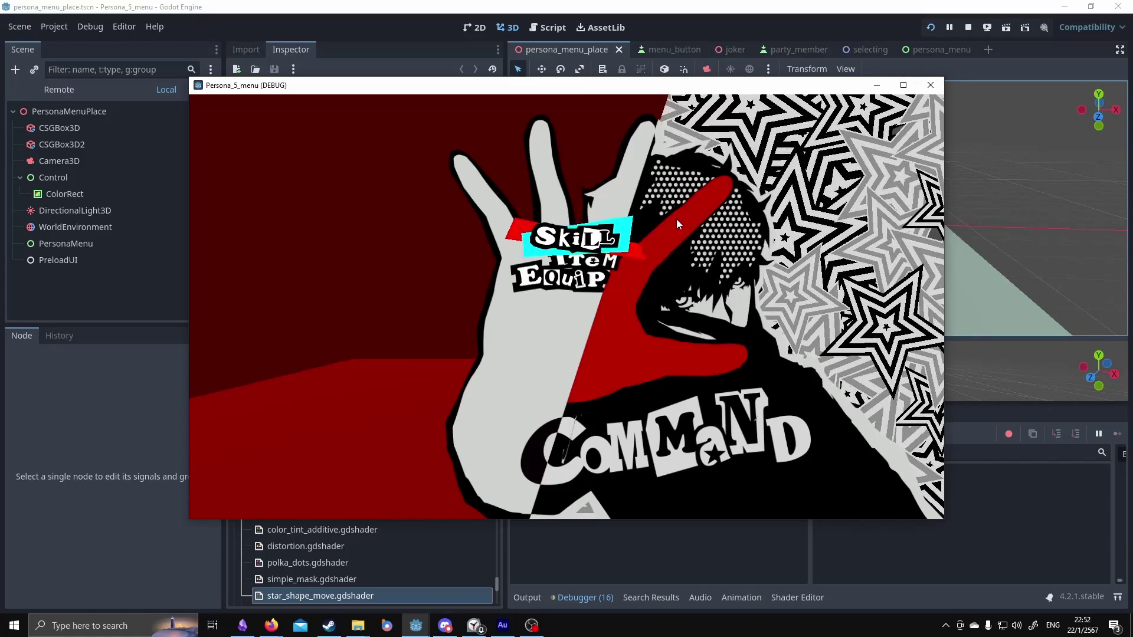
click(930, 86)
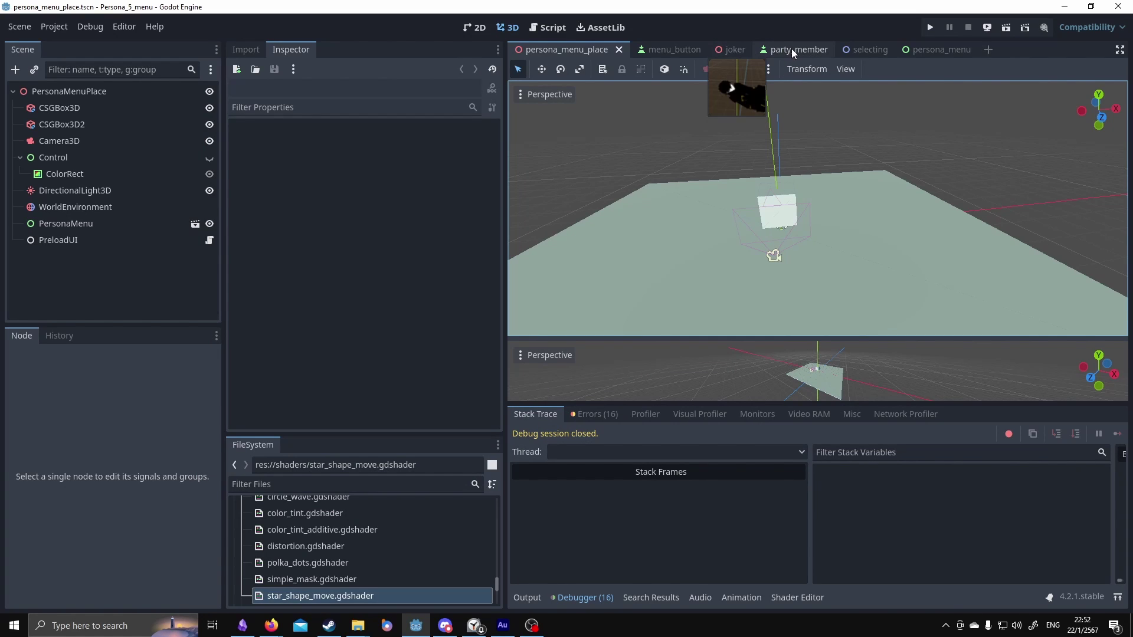
- Return to the persona_menu scene and read through the Juicy_button.gd script attached to the Skill button
click(927, 50)
click(97, 276)
scroll(112, 247, up, 3)
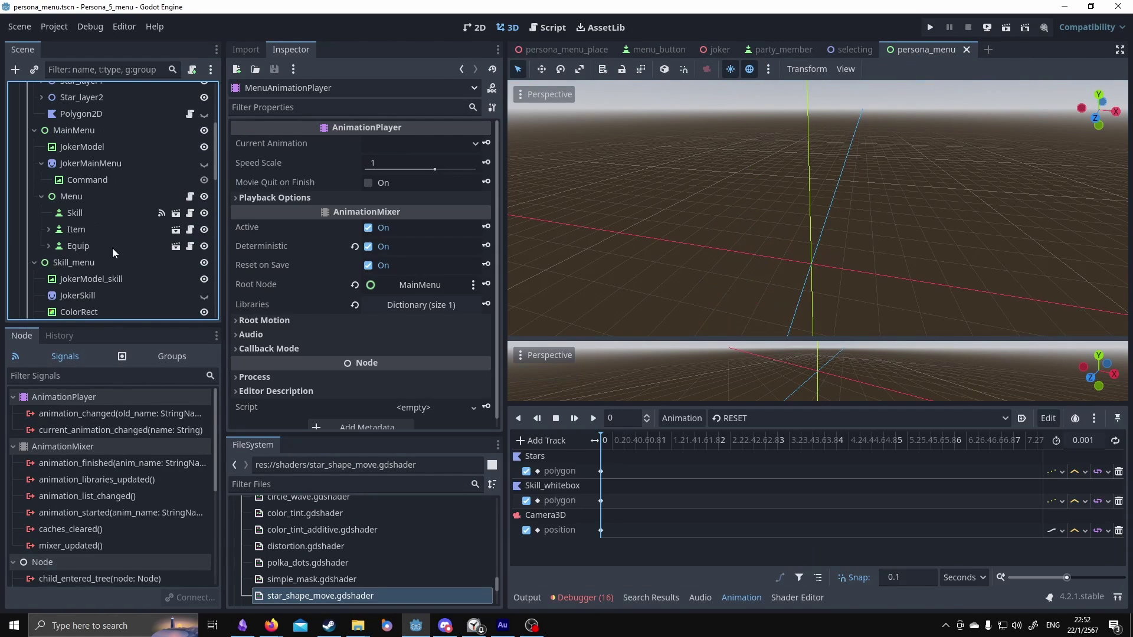
click(74, 212)
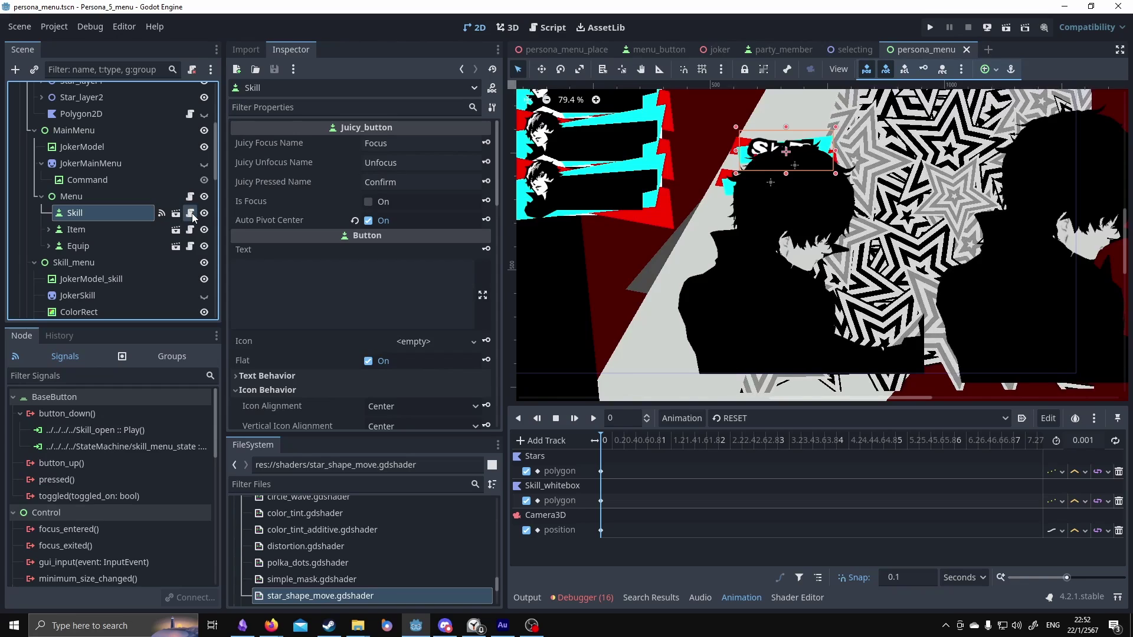
click(190, 213)
scroll(718, 228, down, 3)
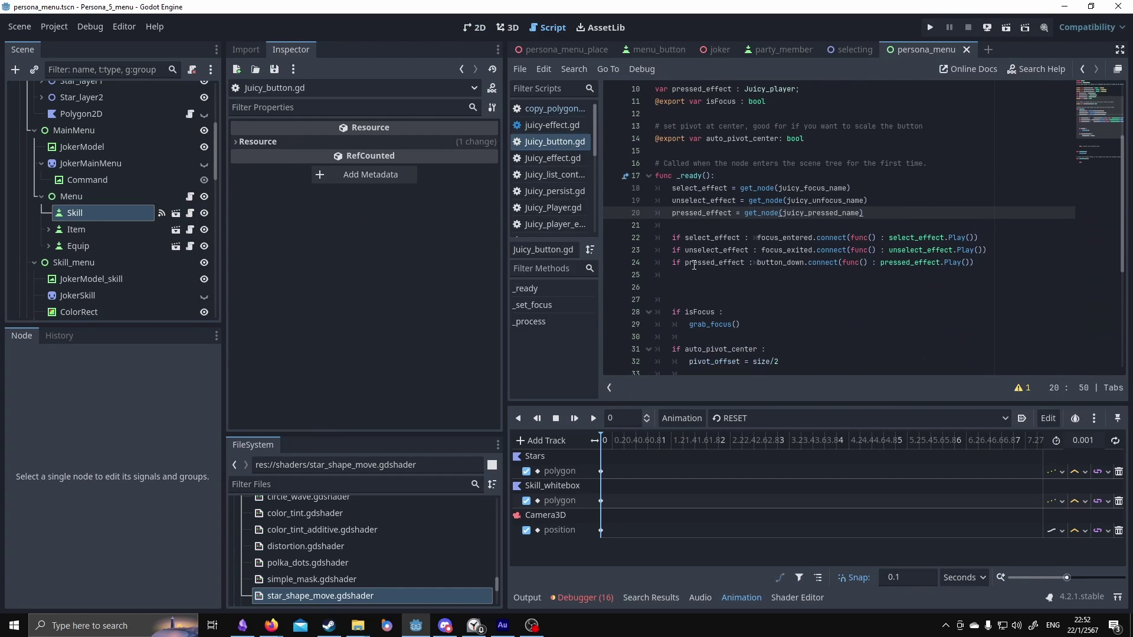
scroll(737, 233, up, 3)
scroll(766, 236, down, 3)
scroll(723, 240, up, 3)
scroll(718, 242, down, 3)
- Open the Skill button's menu_button scene and toggle the selecting node's visibility to preview the highlight
click(176, 213)
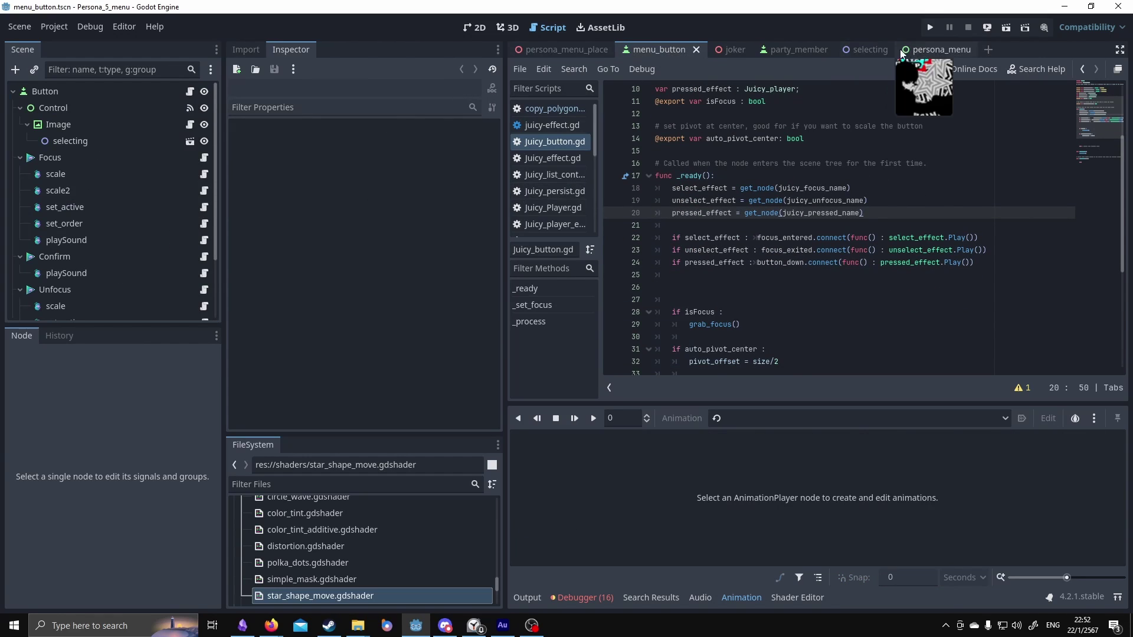
click(139, 141)
click(205, 141)
click(206, 141)
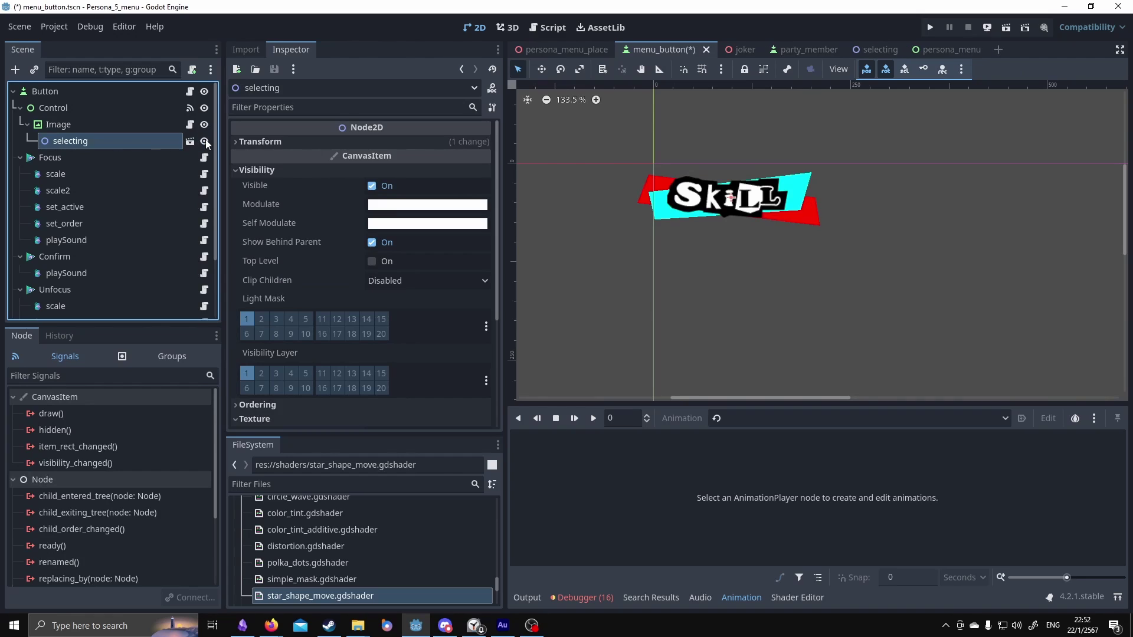
- Examine the Image, selecting and Focus nodes that make up the menu button
click(77, 130)
click(79, 140)
click(79, 128)
click(84, 139)
click(89, 171)
click(91, 159)
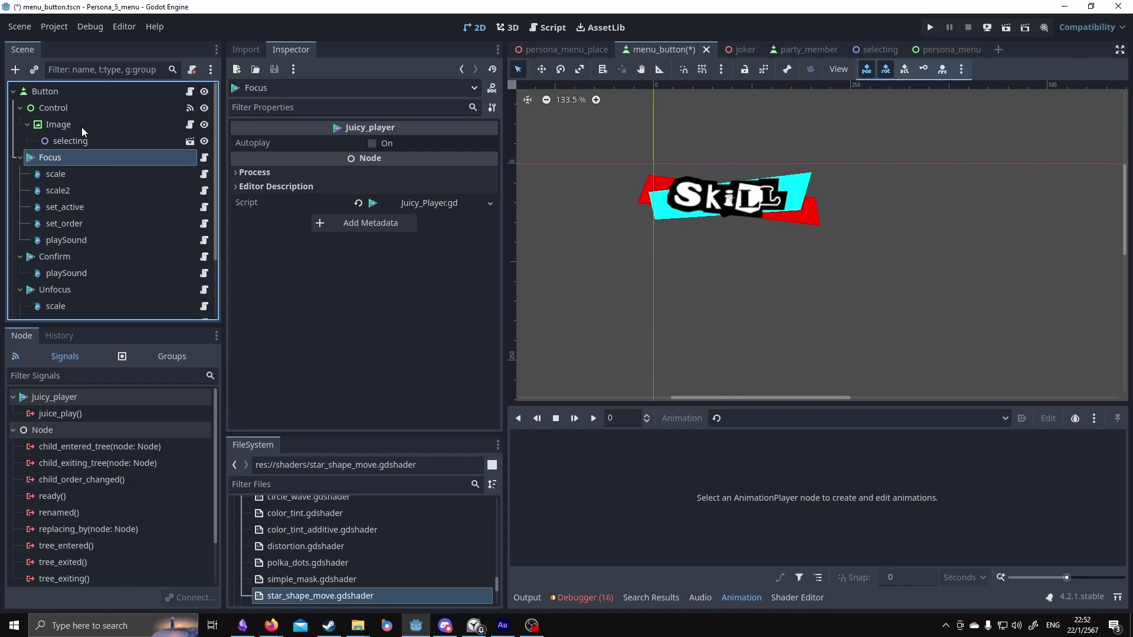
click(81, 129)
click(82, 141)
- In the selecting scene, select the red polygon and read through its Wiggle_polygon.gd script
click(98, 110)
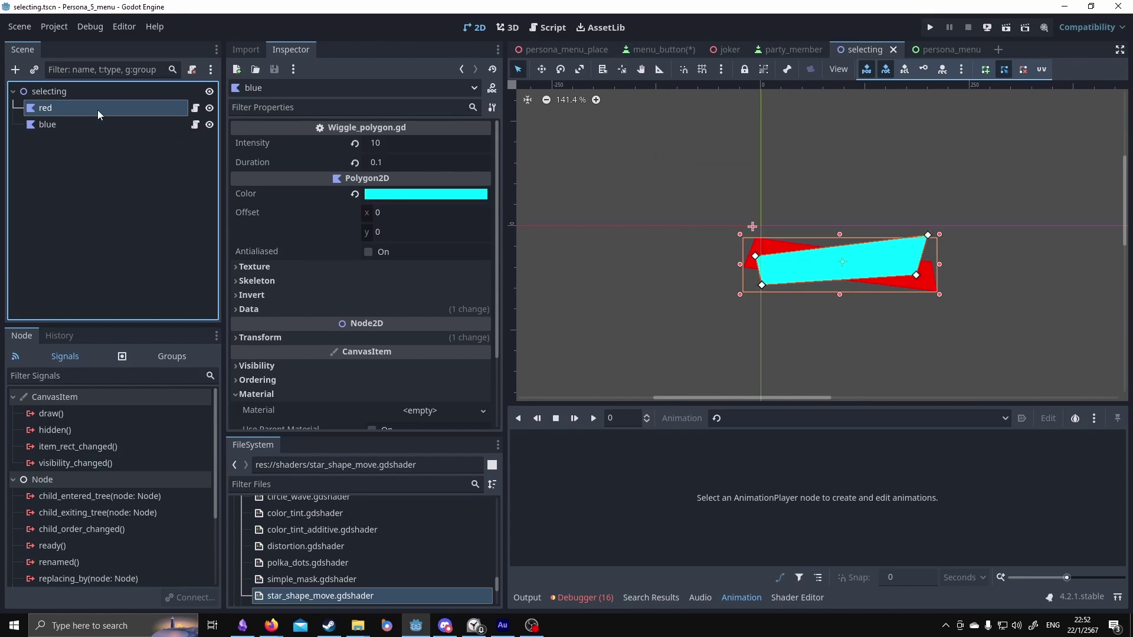
click(97, 109)
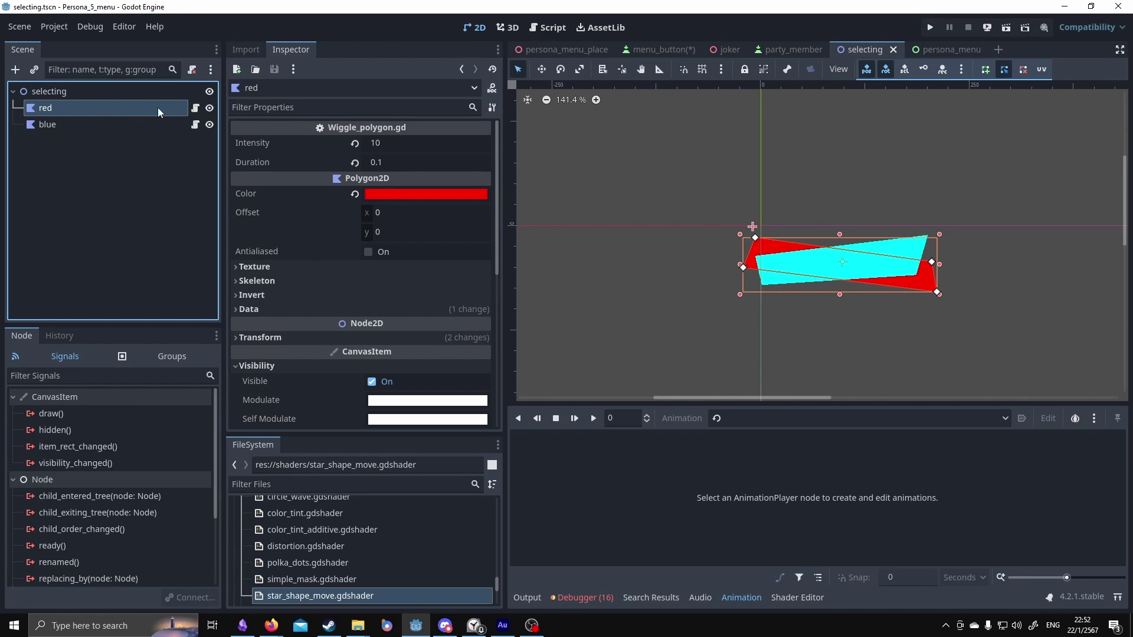
click(196, 108)
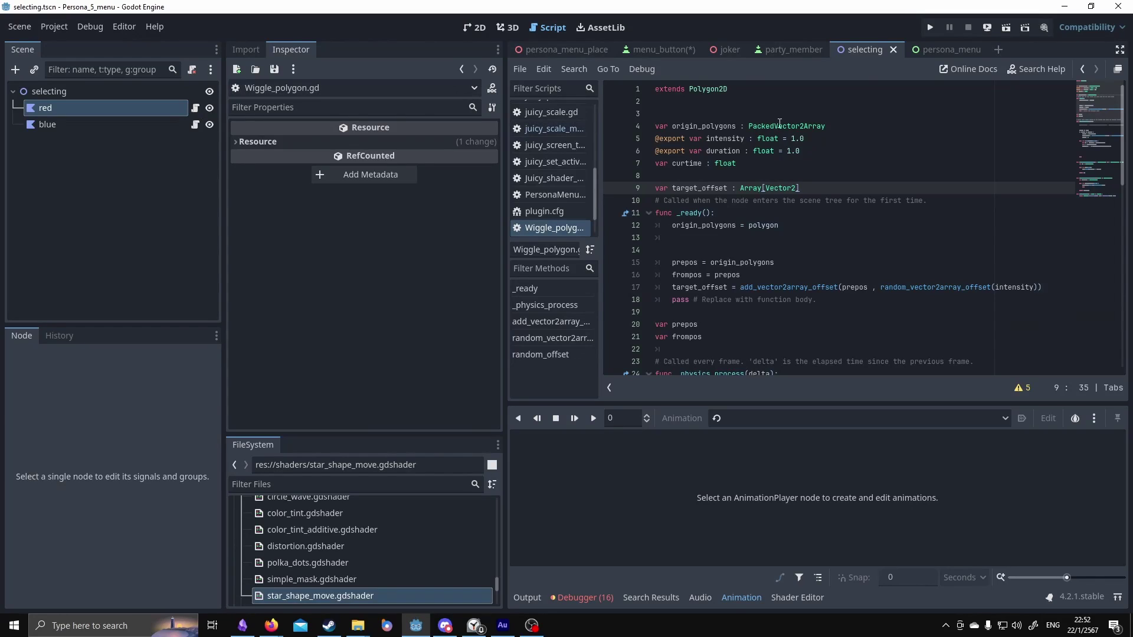
scroll(787, 207, down, 6)
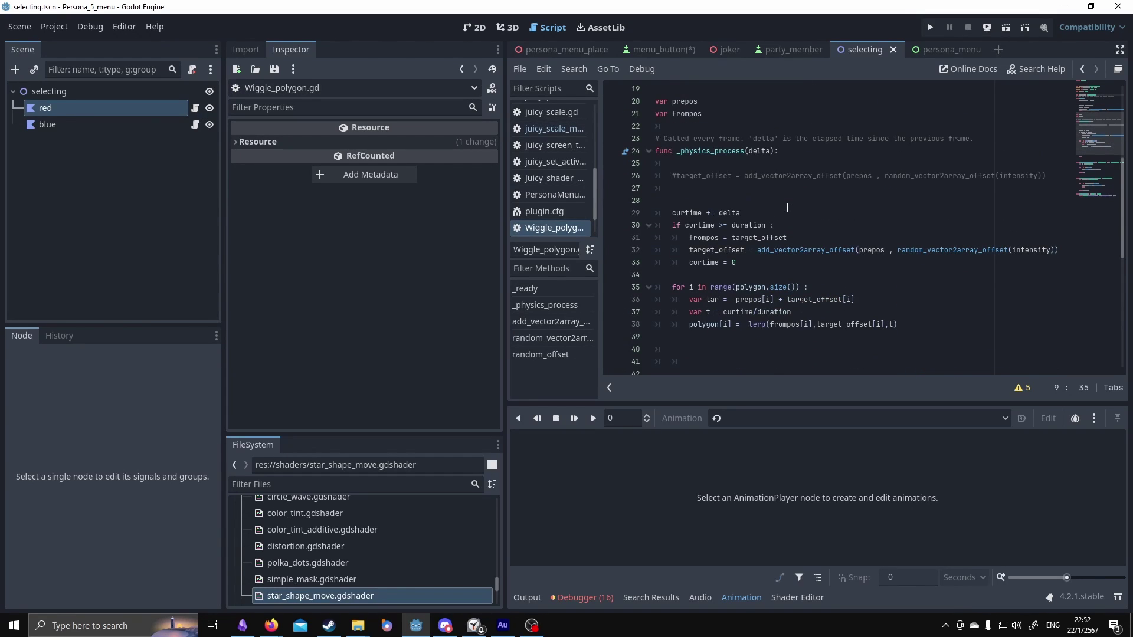
scroll(787, 208, down, 9)
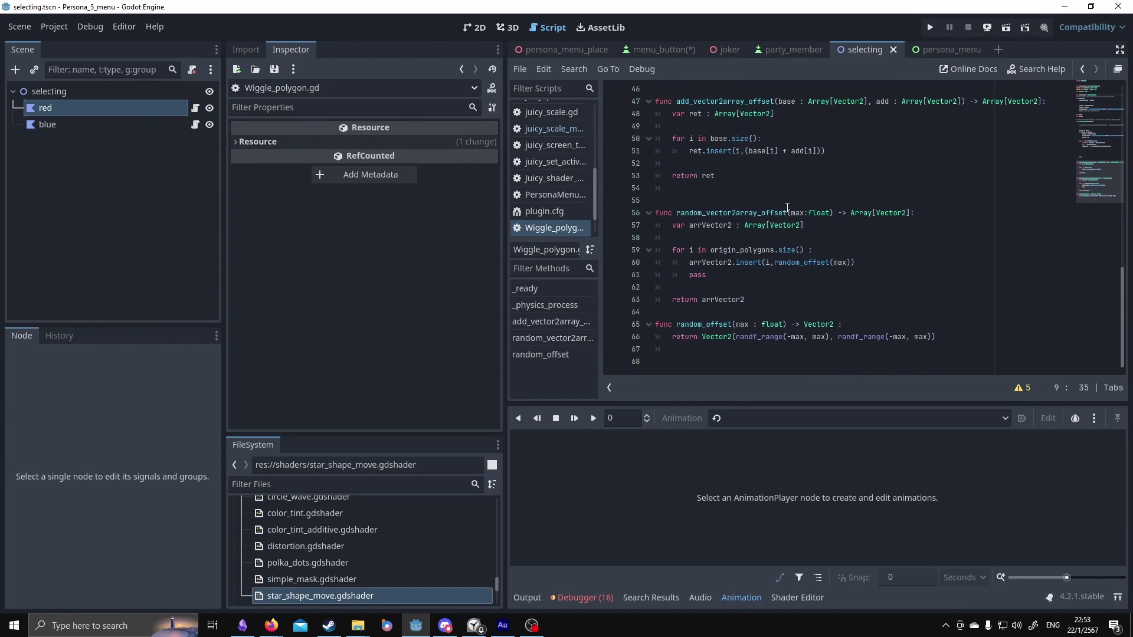
scroll(787, 207, up, 3)
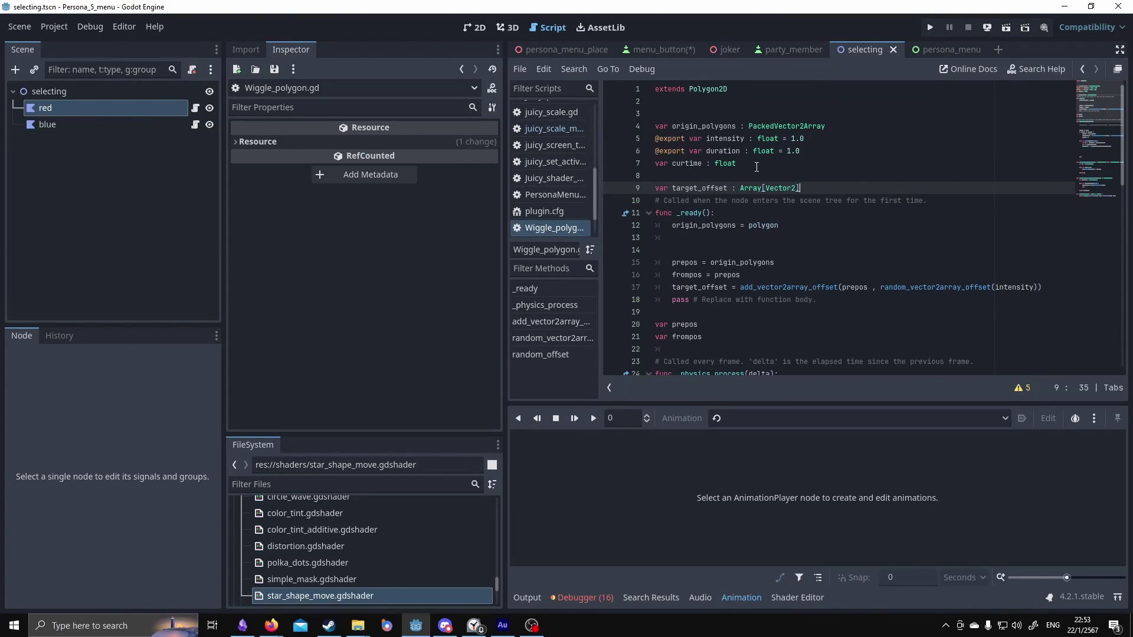
- Read through the _ready and _physics_process functions of the Wiggle_polygon.gd script
scroll(775, 253, down, 3)
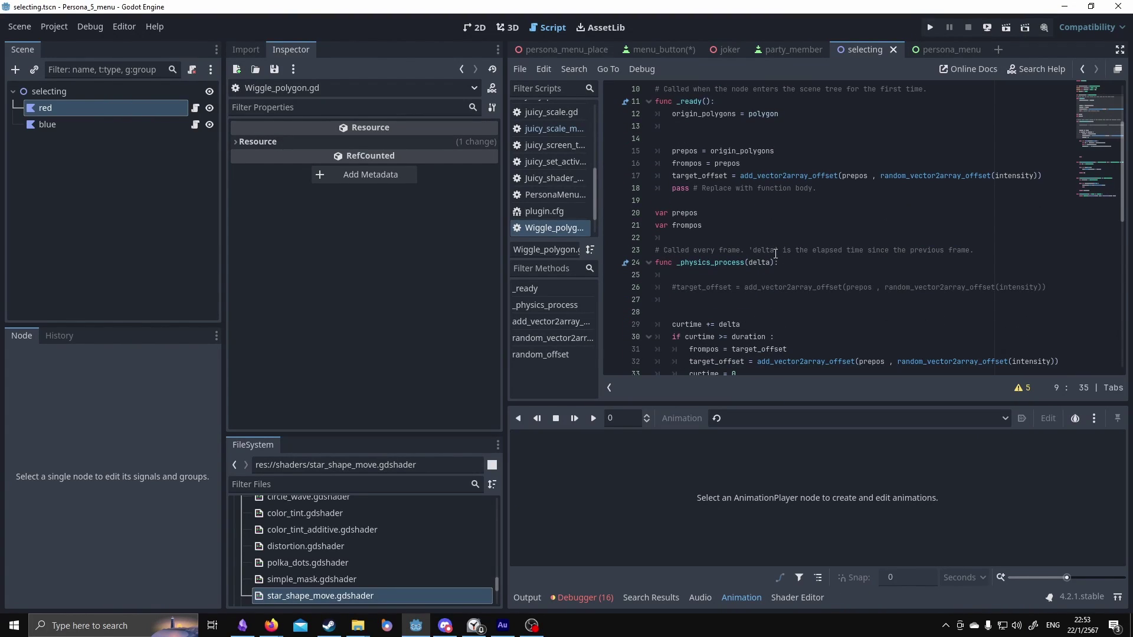
scroll(775, 254, down, 3)
click(780, 229)
scroll(782, 227, up, 6)
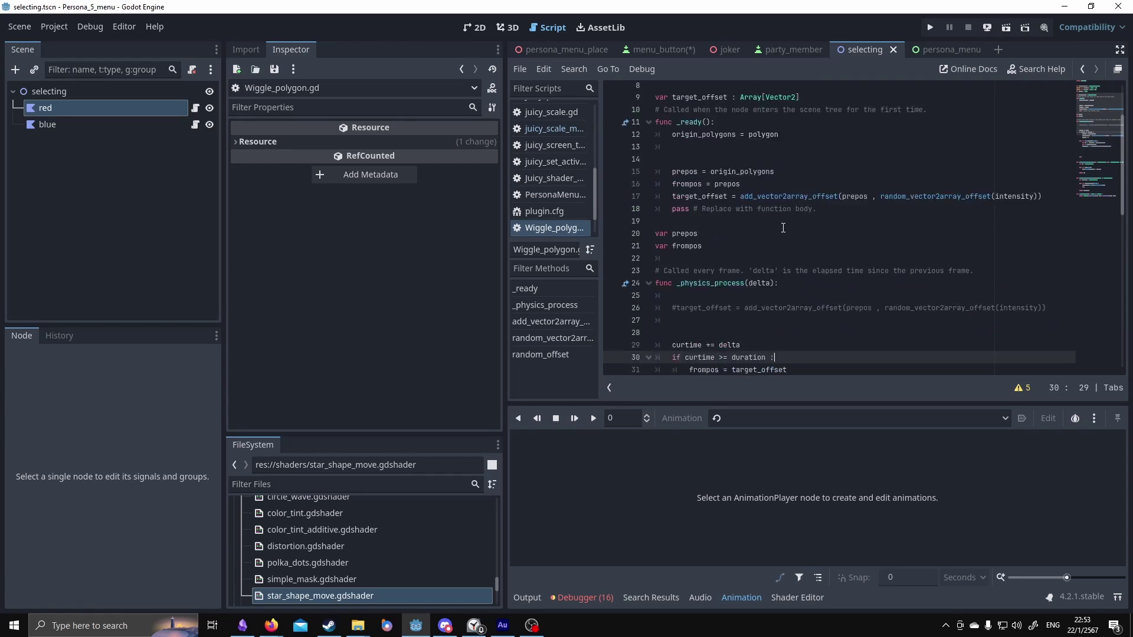
click(790, 227)
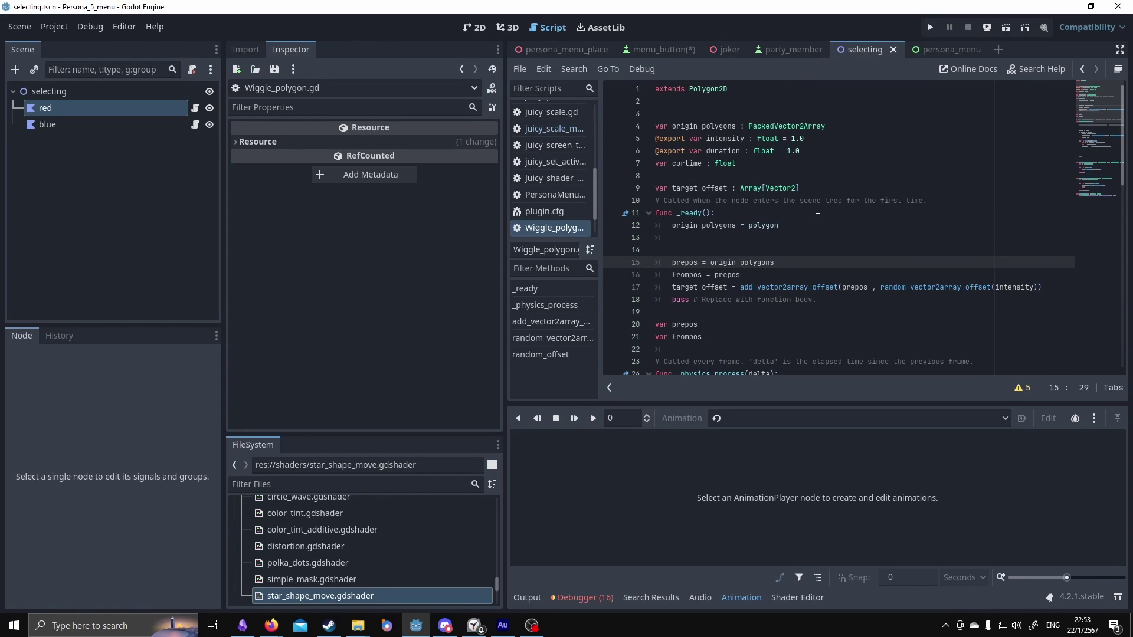
- Examine the red polygon's properties and compare the red and blue polygons in the 2D view
click(95, 92)
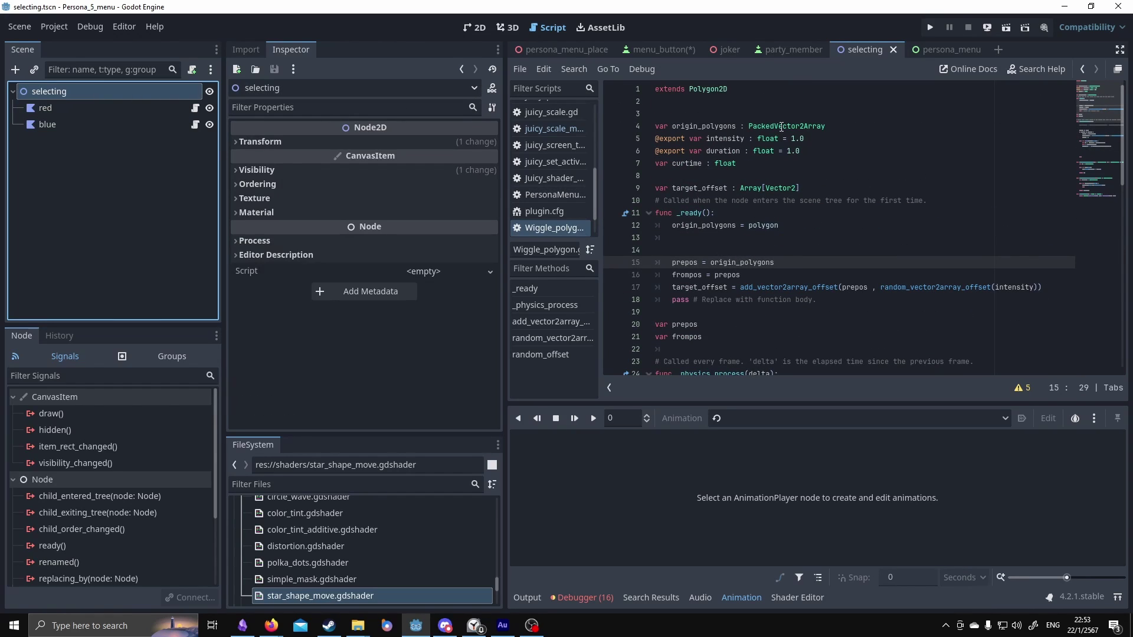
click(126, 110)
scroll(409, 260, down, 3)
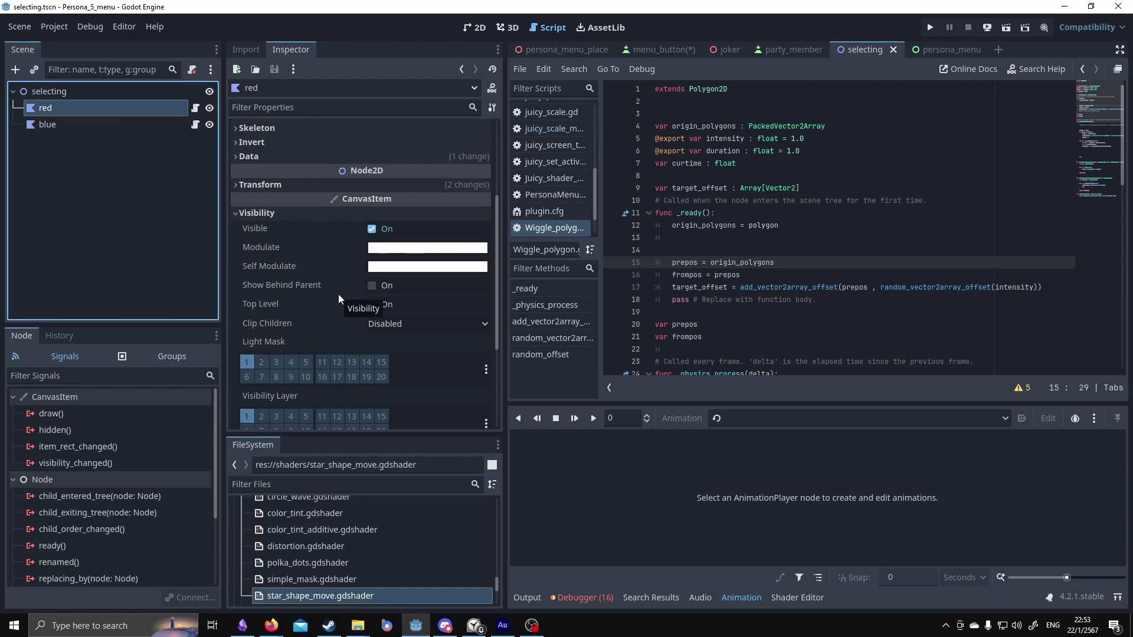
scroll(338, 294, down, 3)
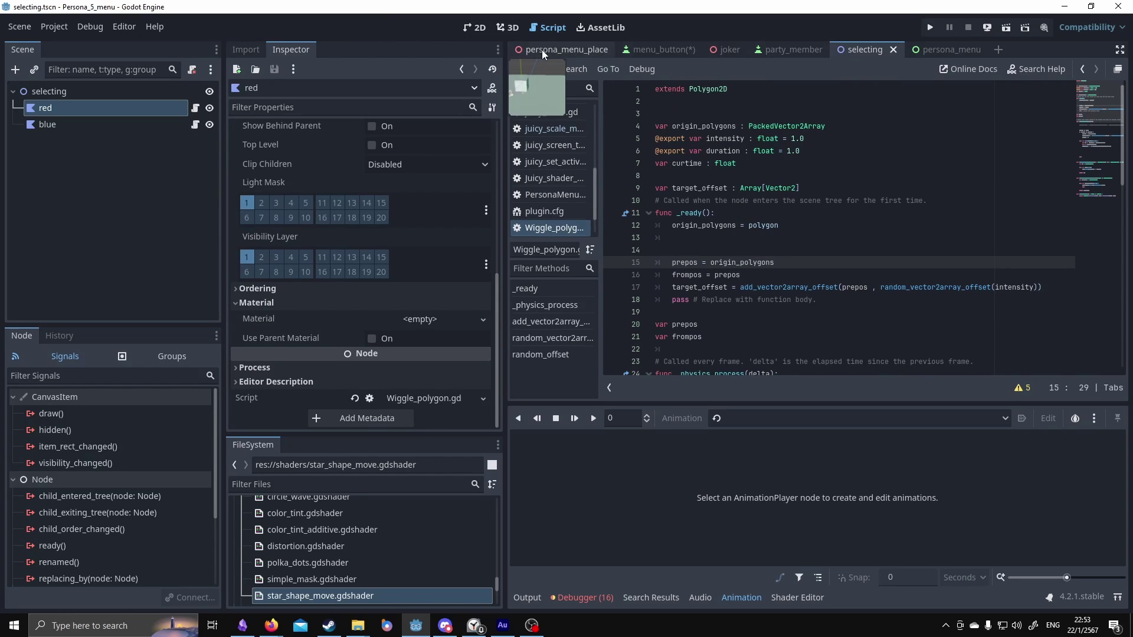
click(475, 28)
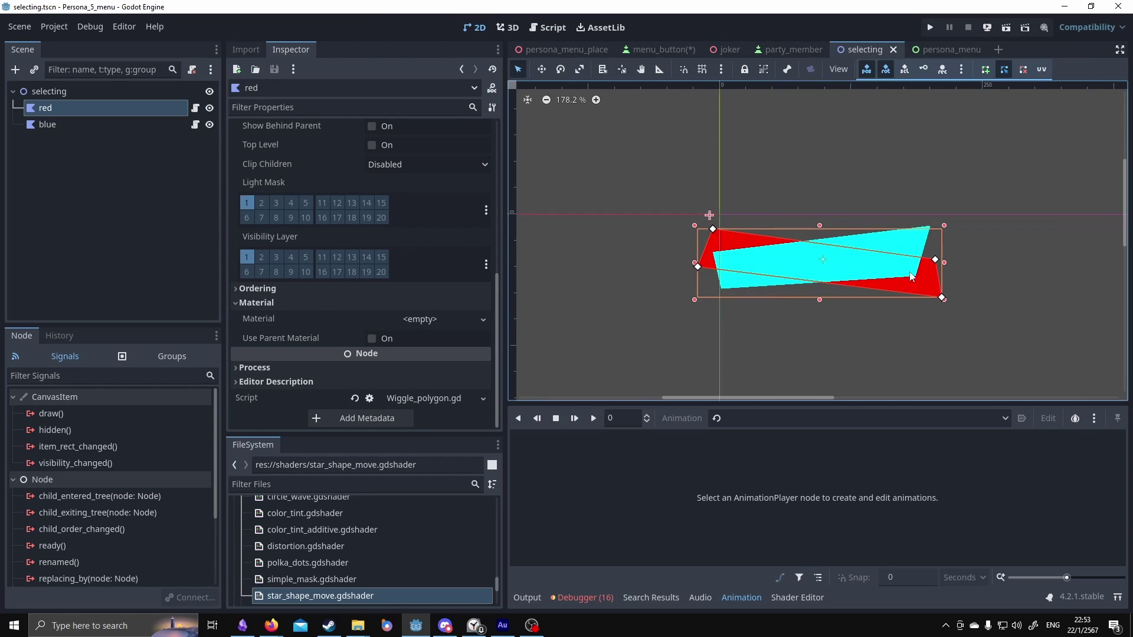
click(129, 119)
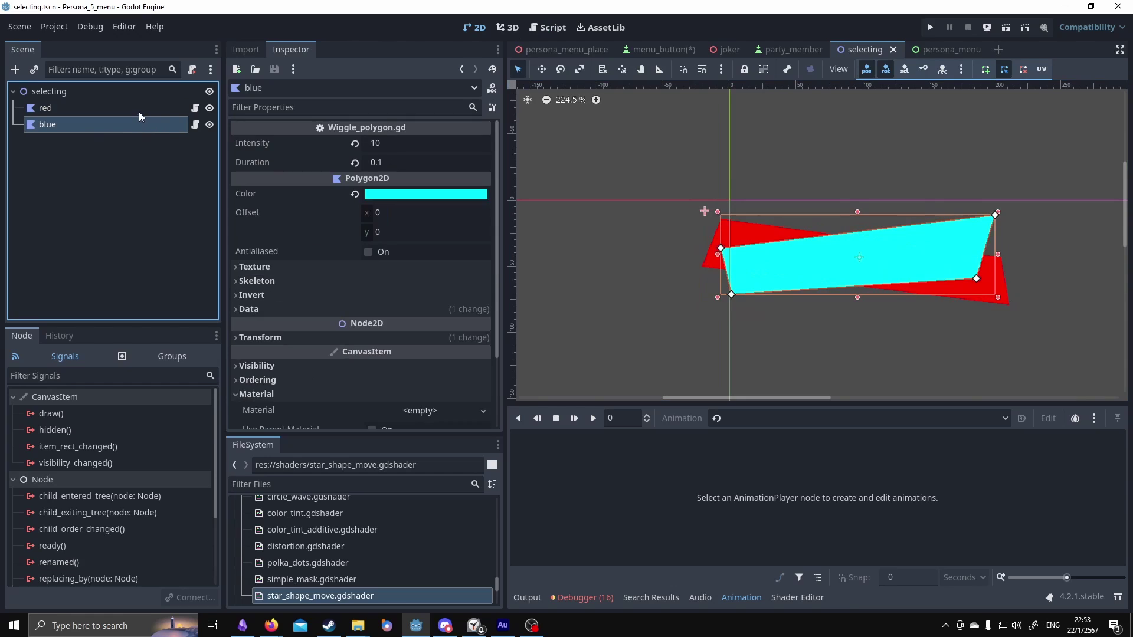
click(137, 108)
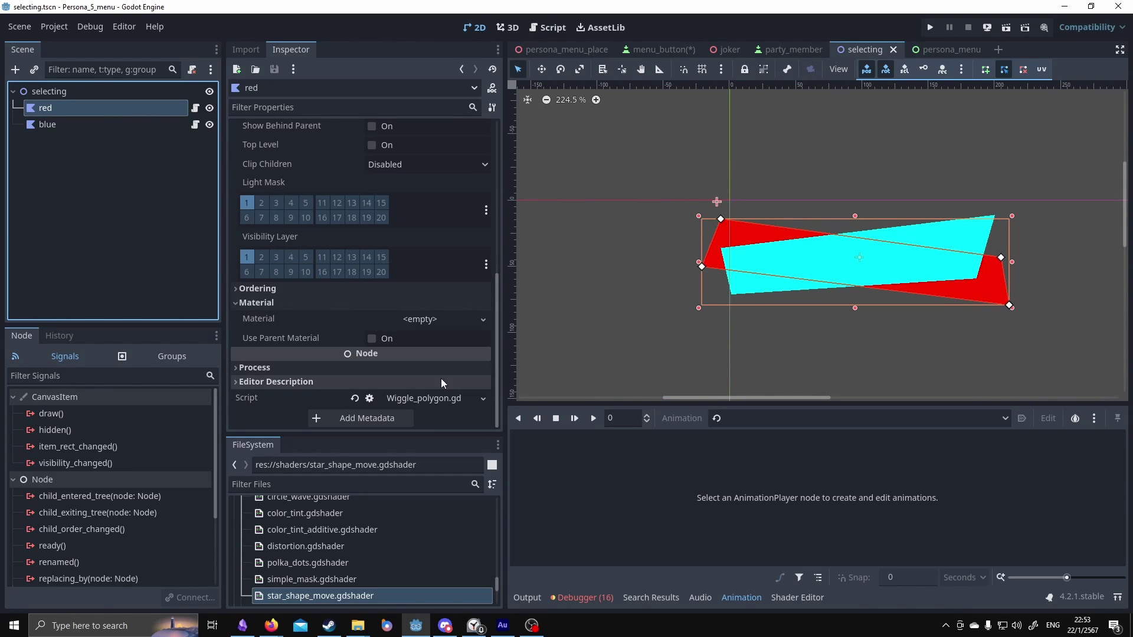
- Give the blue polygon a new CanvasItemMaterial with its blend mode set to Add
click(89, 125)
click(416, 323)
click(449, 337)
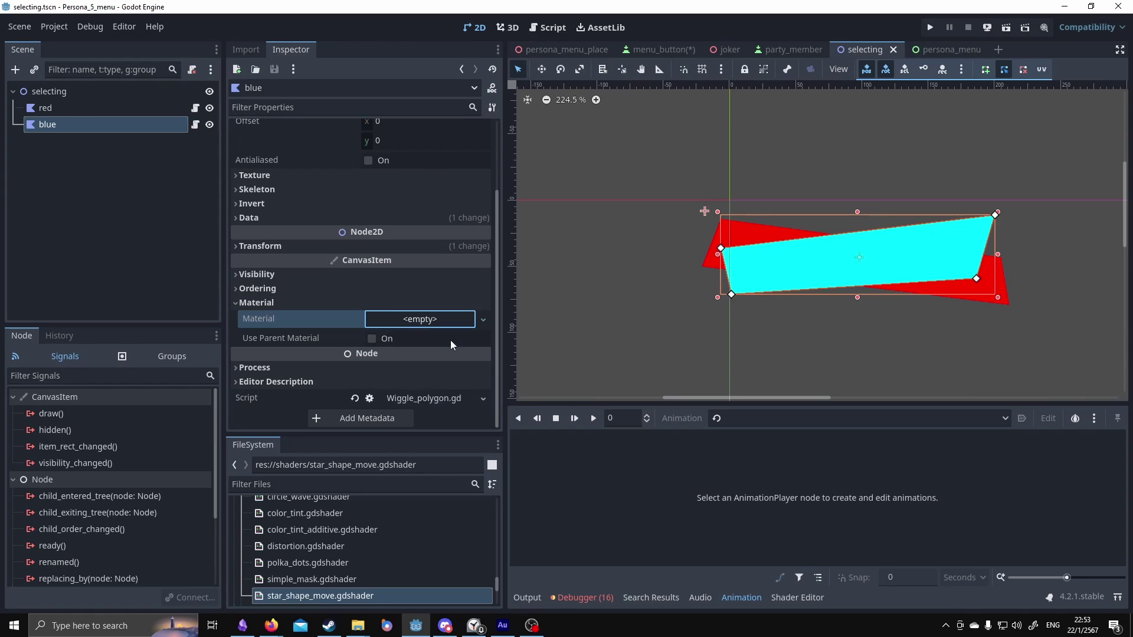
click(416, 335)
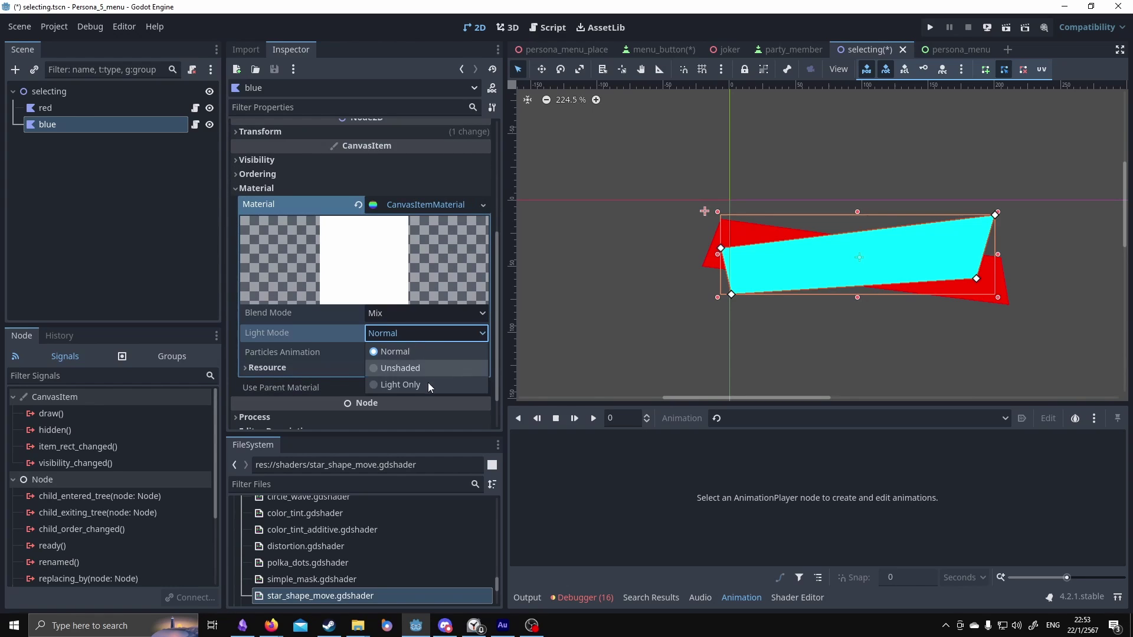
click(415, 317)
click(406, 353)
scroll(782, 322, up, 2)
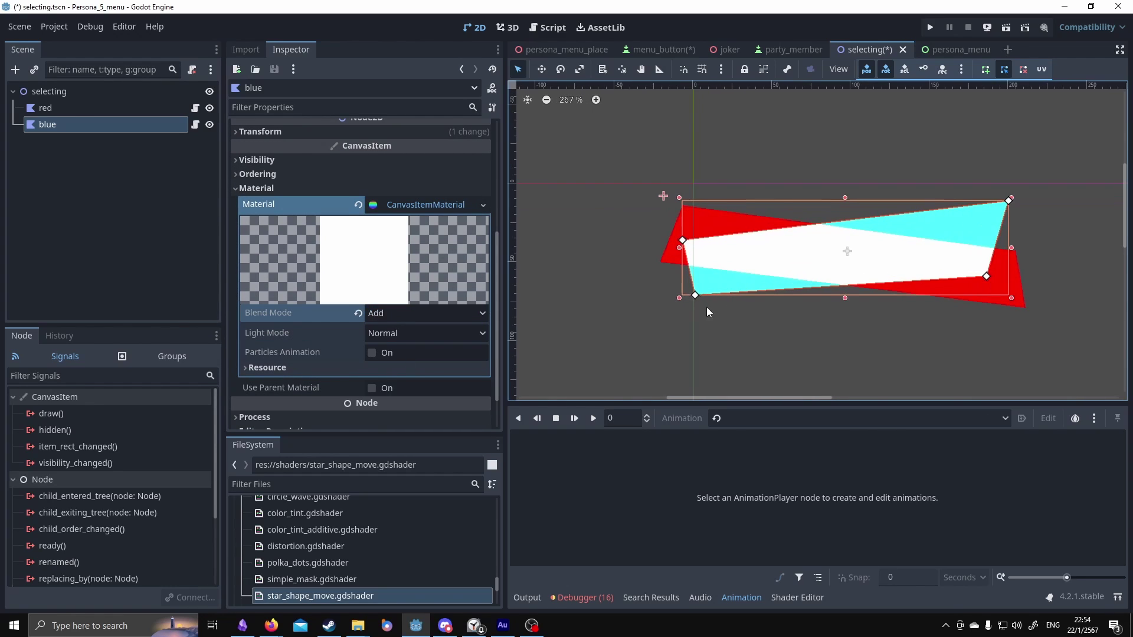
middle_drag(783, 322, 831, 324)
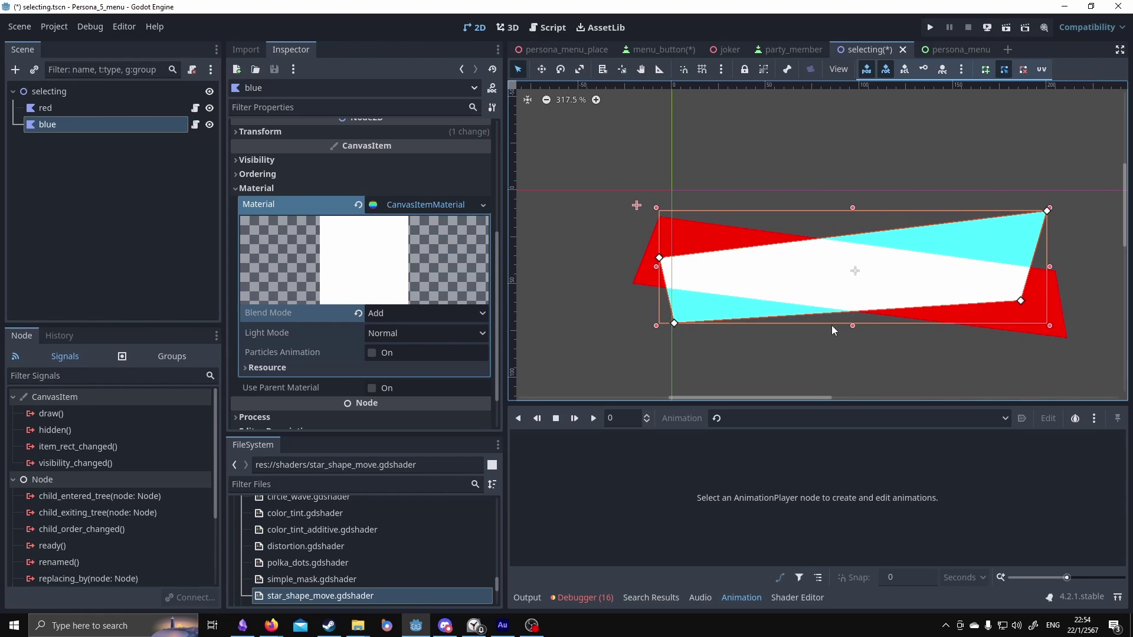
scroll(831, 325, down, 1)
- Deselect the polygon and run the project to preview the blended highlight behind the Skill button, closing the game when done
click(826, 158)
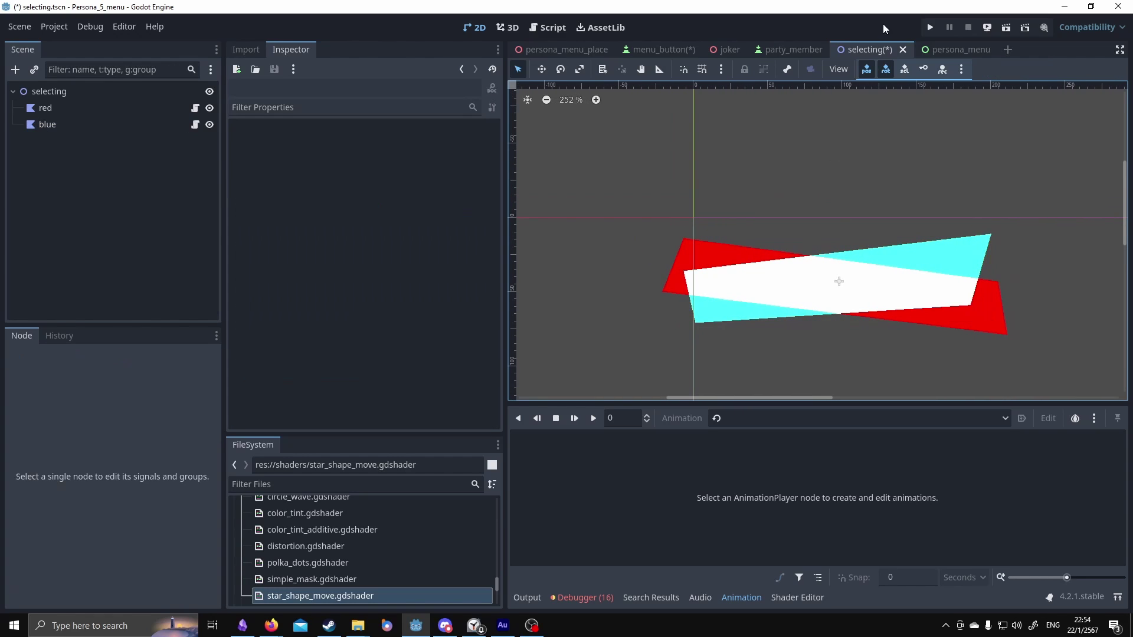
click(928, 31)
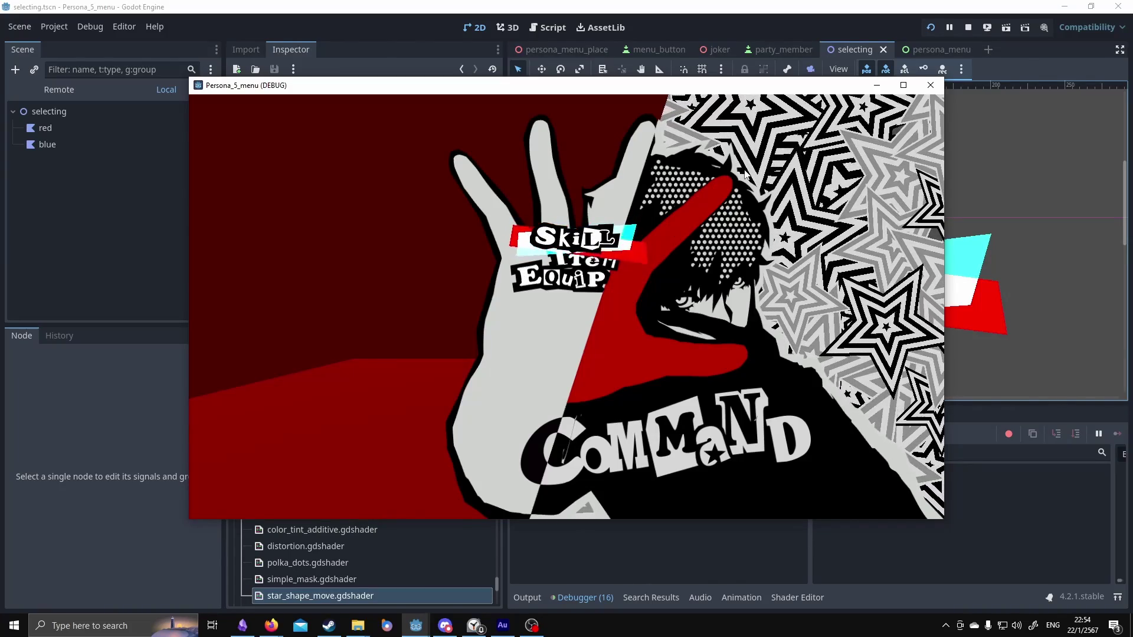
click(930, 85)
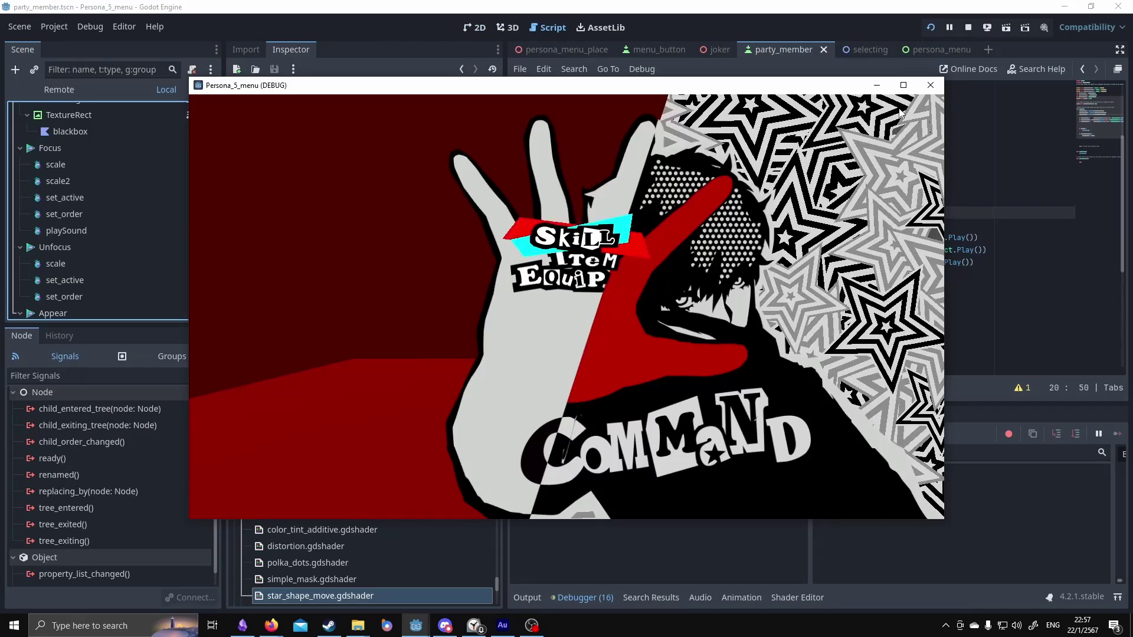
- In the running game, test closing and reopening the menu, entering the Skill screen and moving between party members, and end the run
key(Escape)
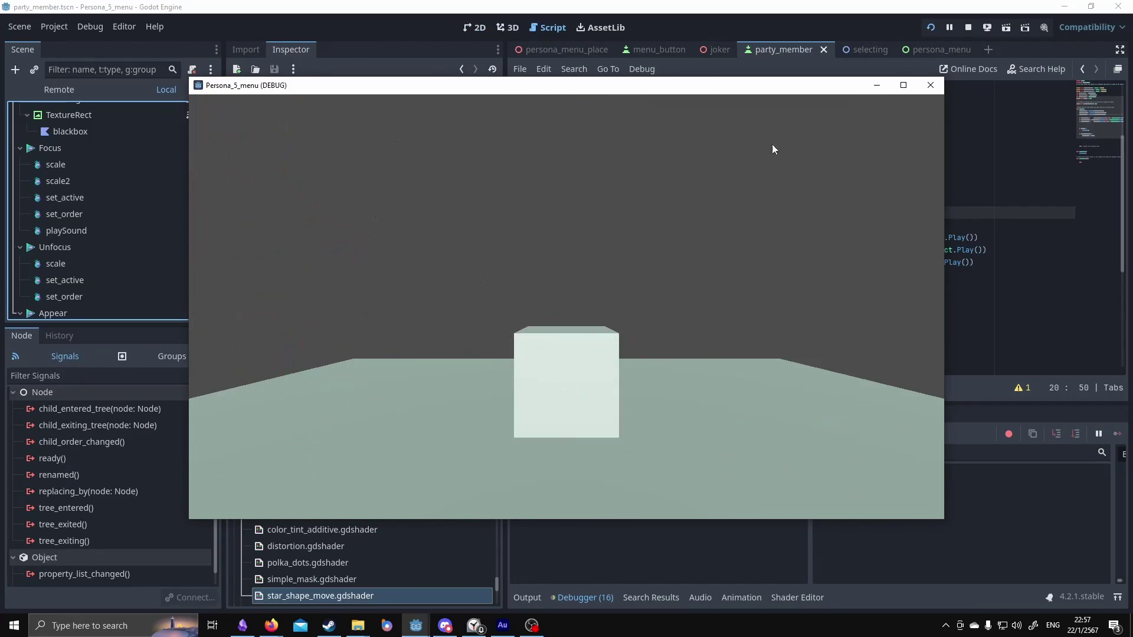
key(Escape)
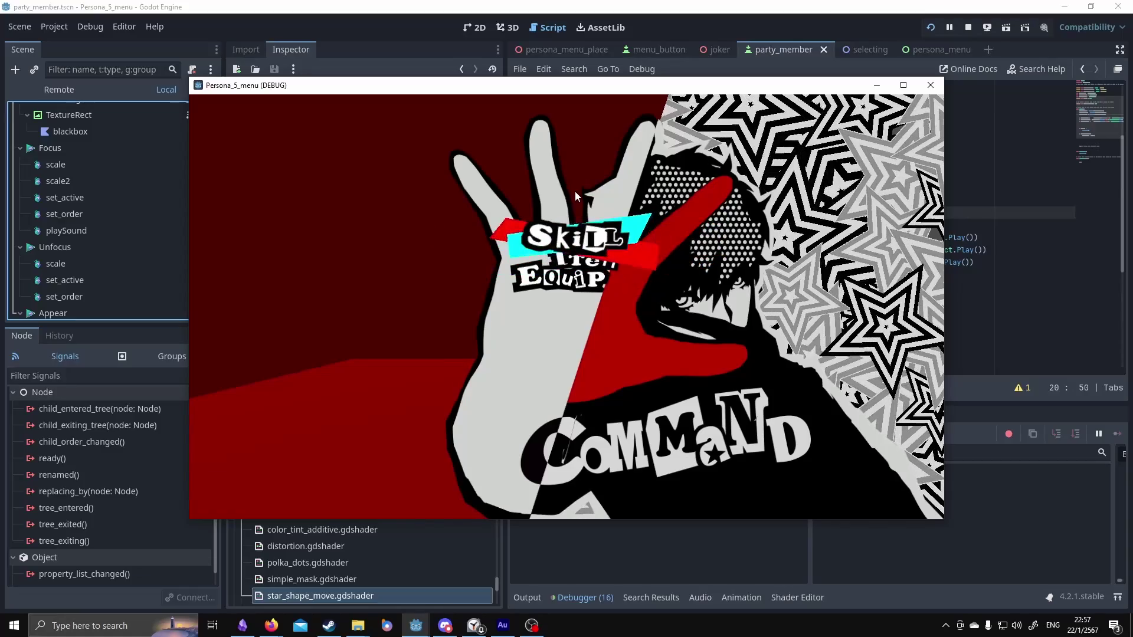
key(Return)
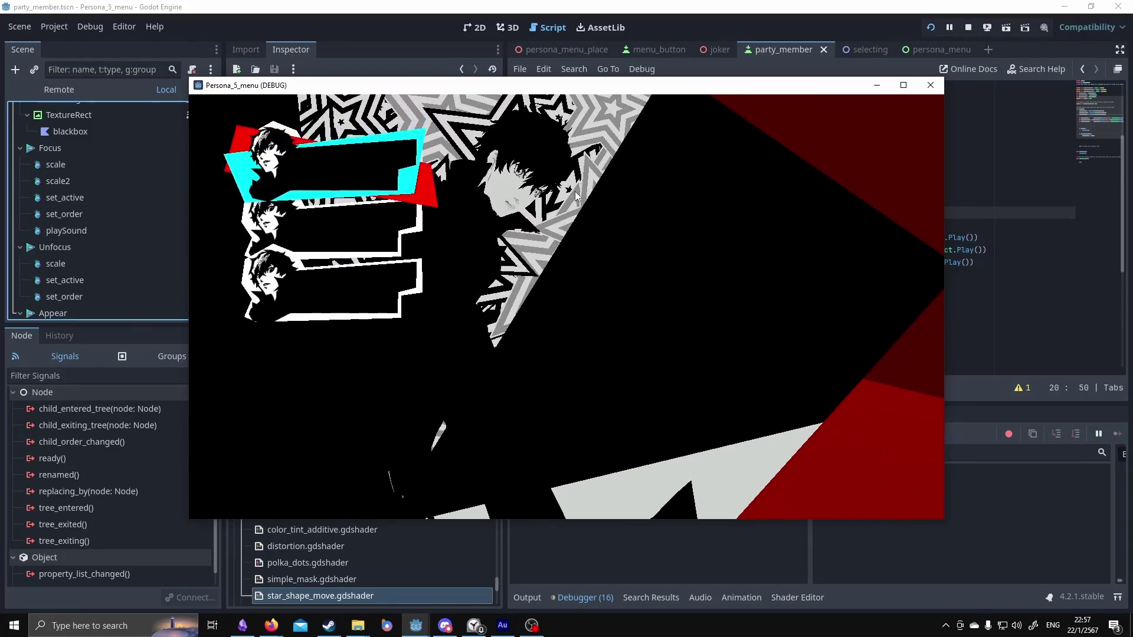
key(Escape)
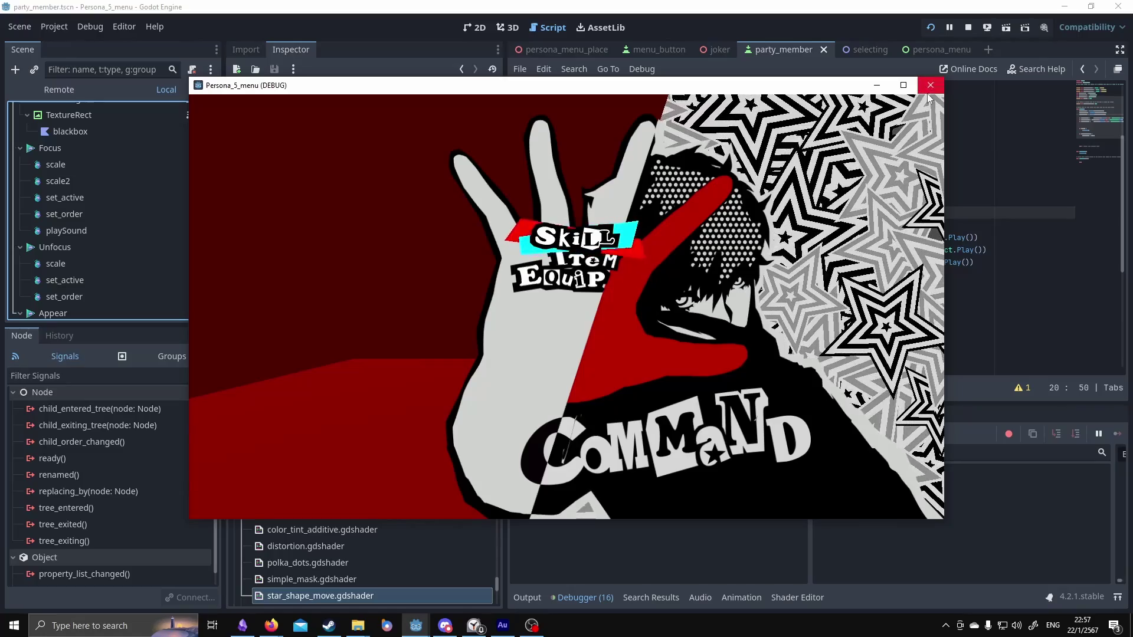
key(Return)
key(Down)
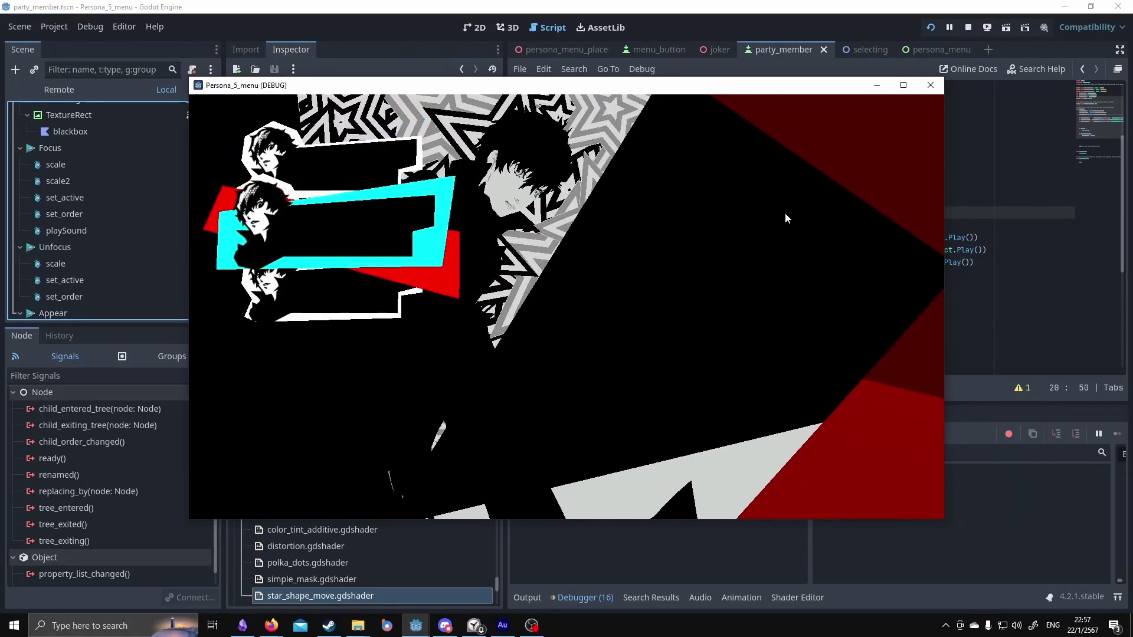
key(Up)
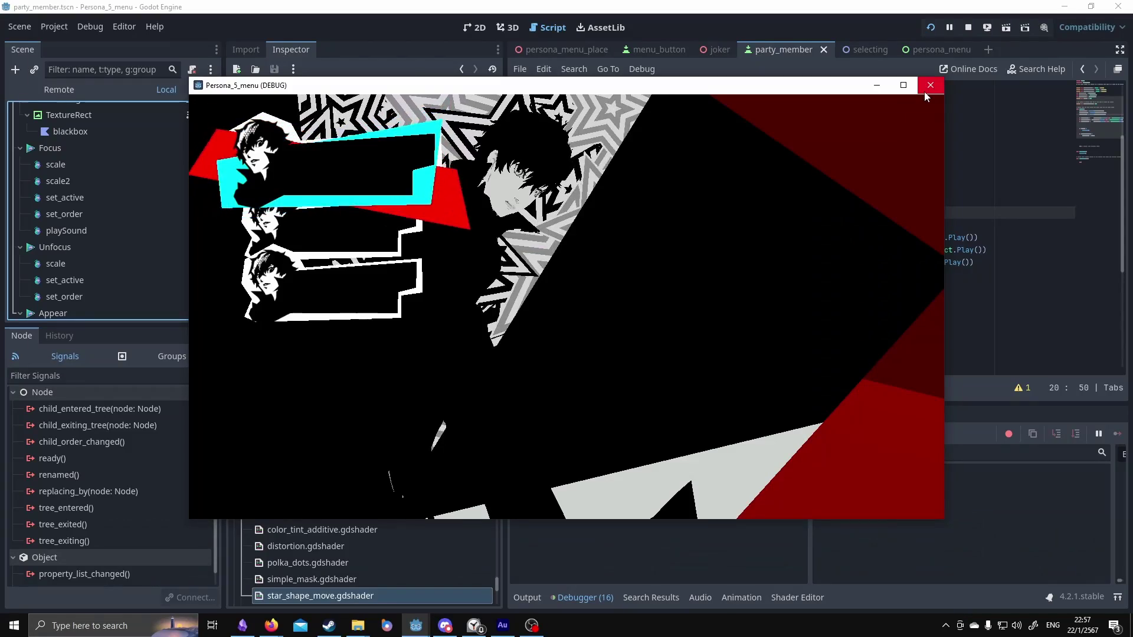
click(930, 86)
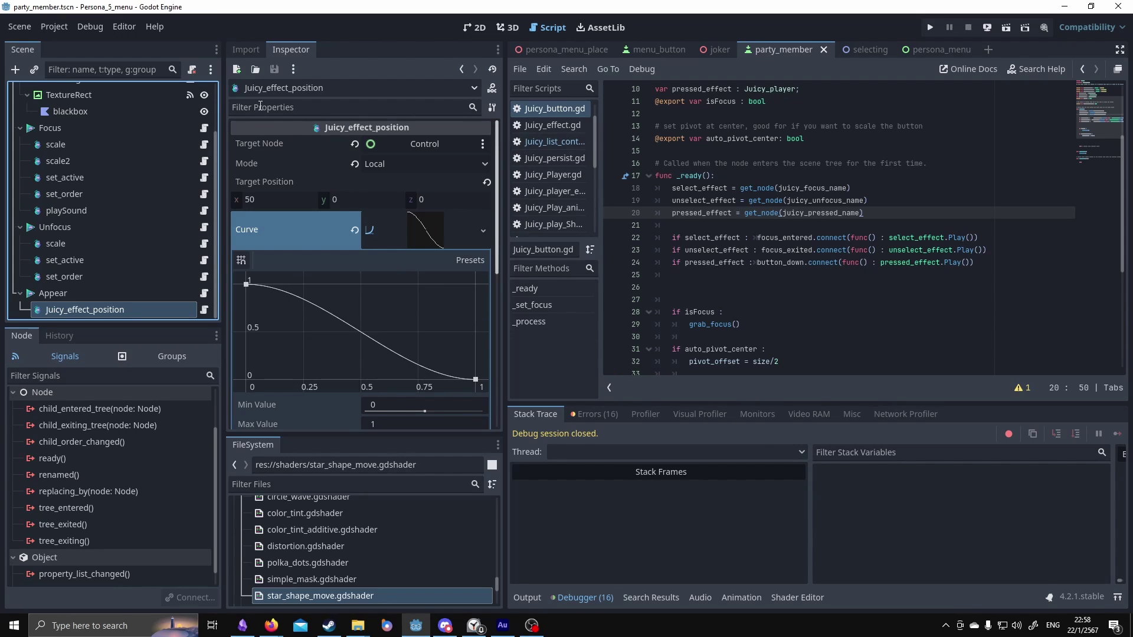
- Look through the effects under Return_to_main and Skill_open in the persona_menu scene, and run the project to check them
scroll(69, 232, up, 2)
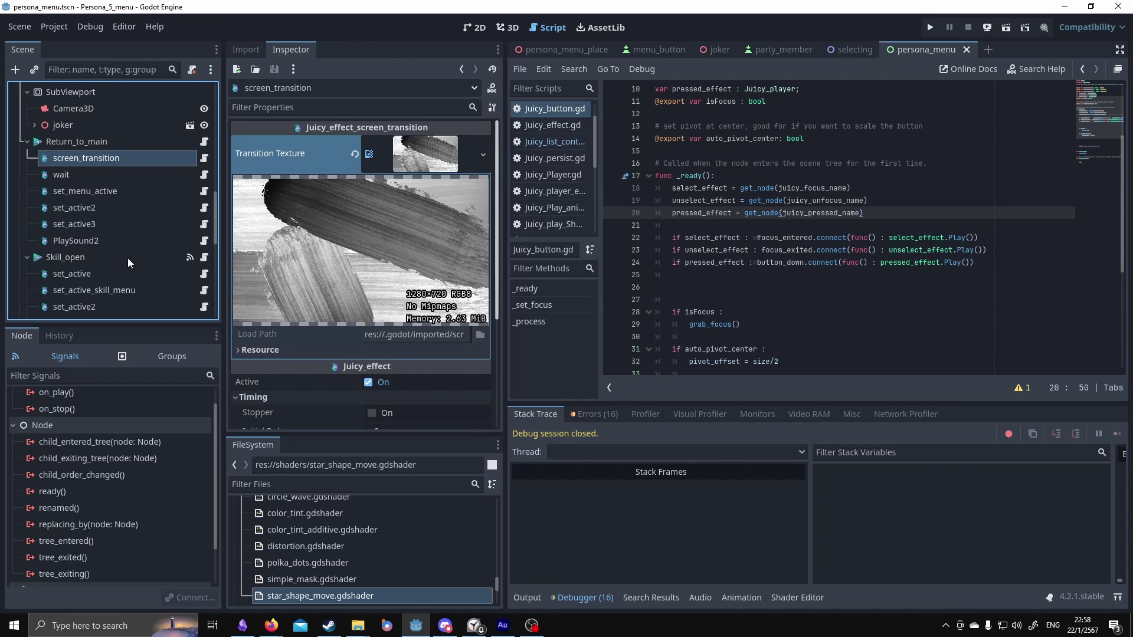
scroll(60, 264, down, 2)
scroll(61, 263, down, 5)
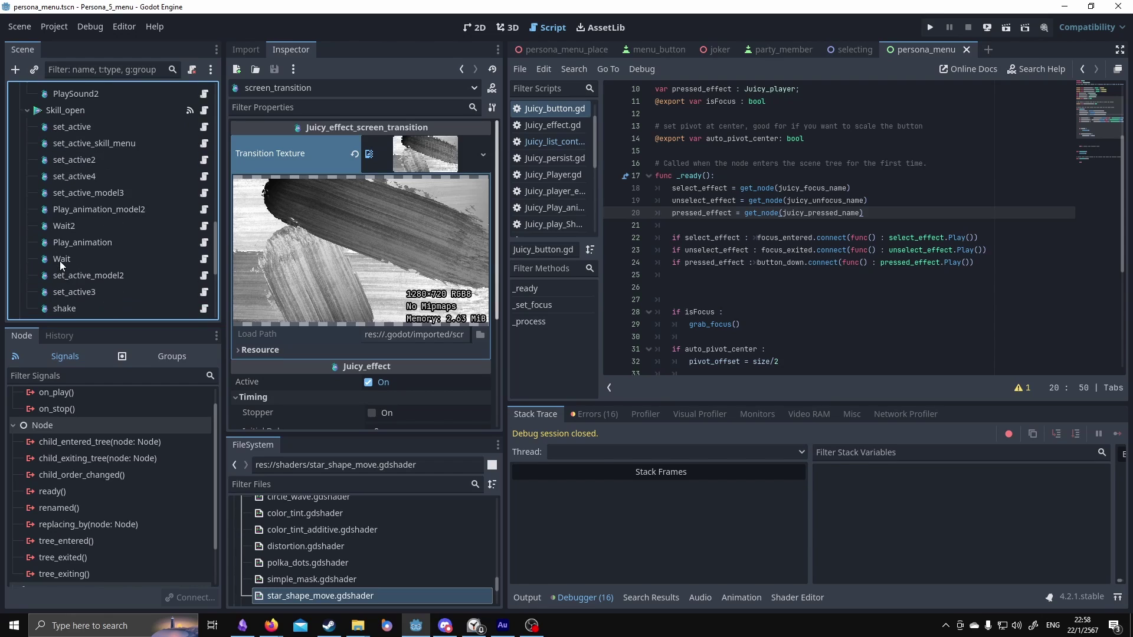
scroll(96, 247, up, 5)
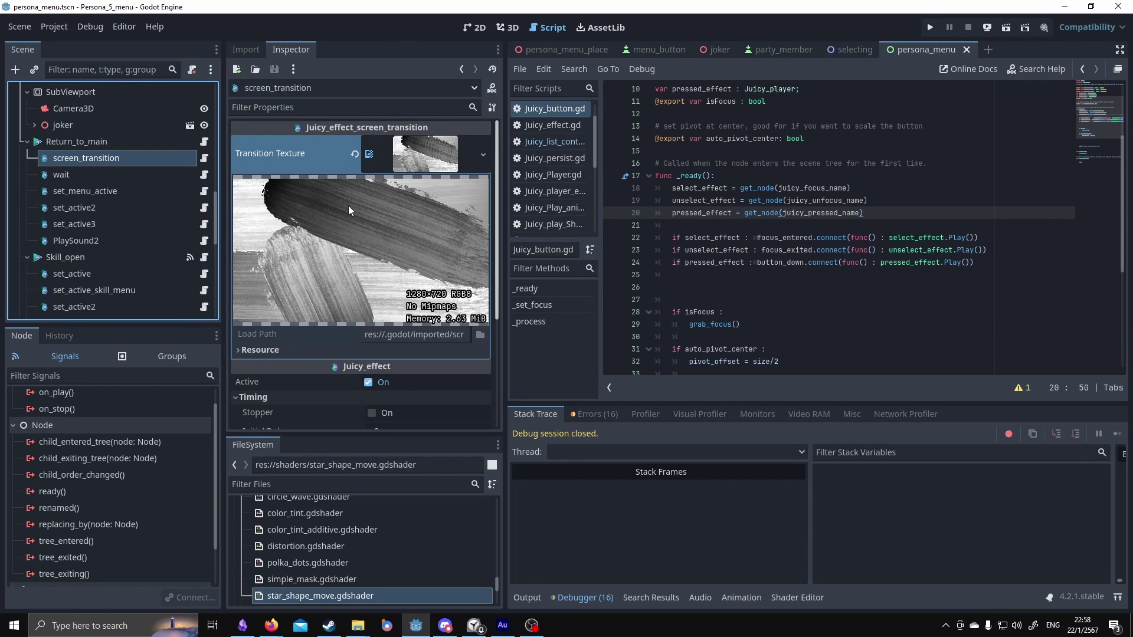
click(930, 28)
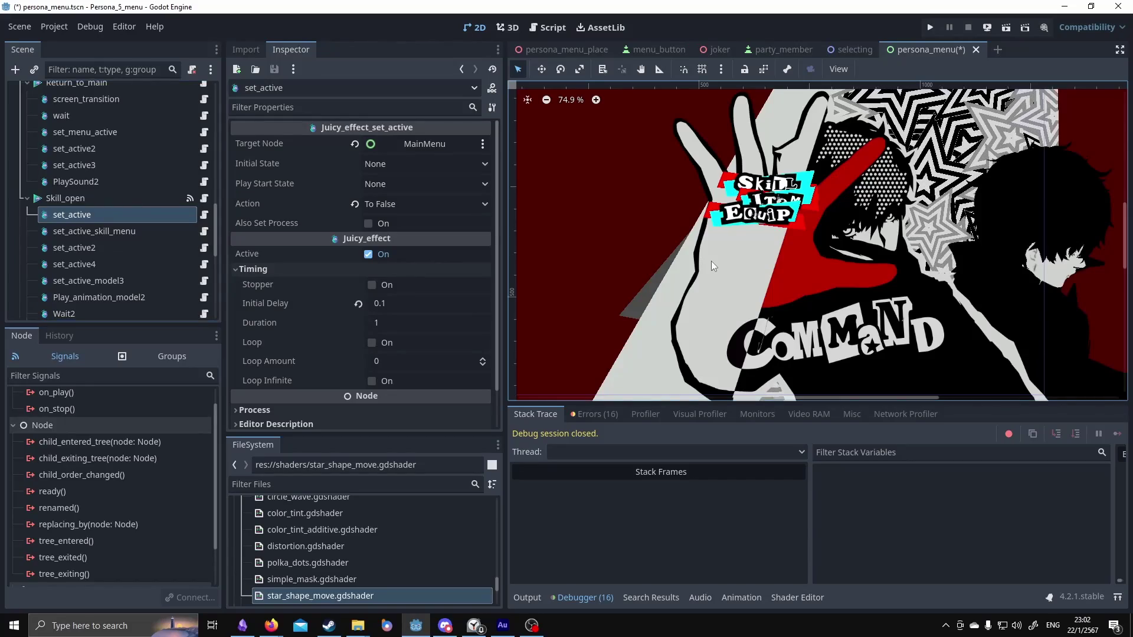
scroll(717, 270, up, 1)
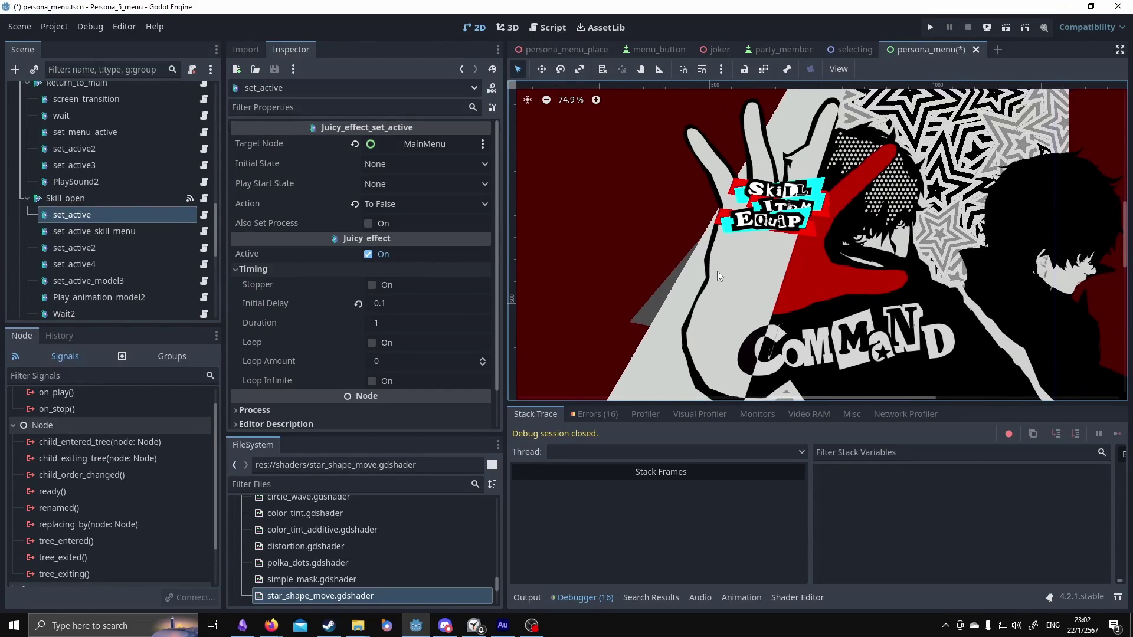